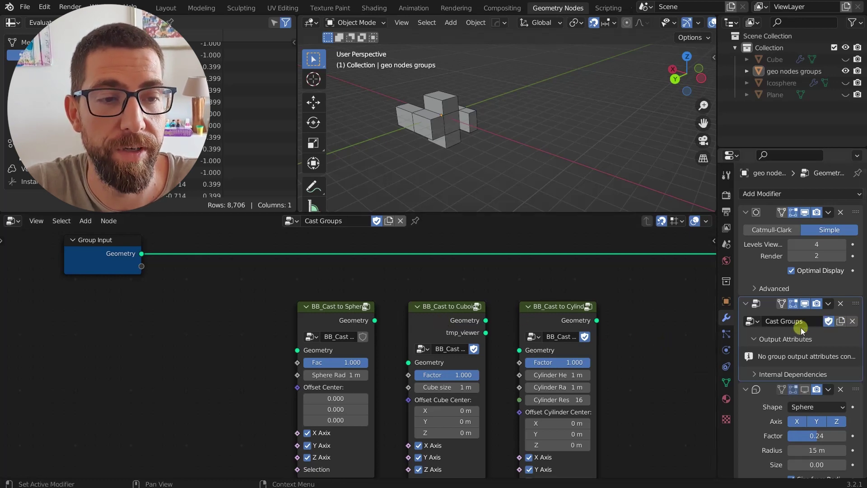
- Collapse the Cast Groups modifier and look up the Cast modifier among the deform modifiers that can be added
{"action": "left_click", "coordinate": [745, 303]}
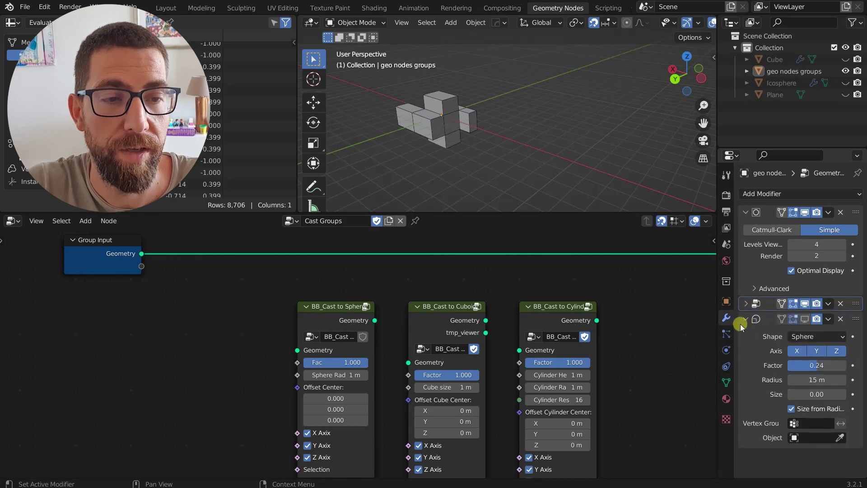
{"action": "left_click", "coordinate": [774, 194]}
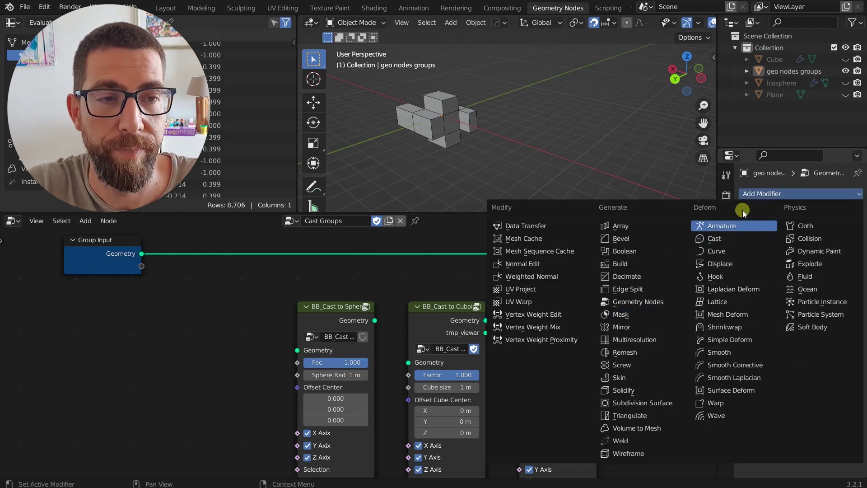
{"action": "left_click", "coordinate": [725, 236]}
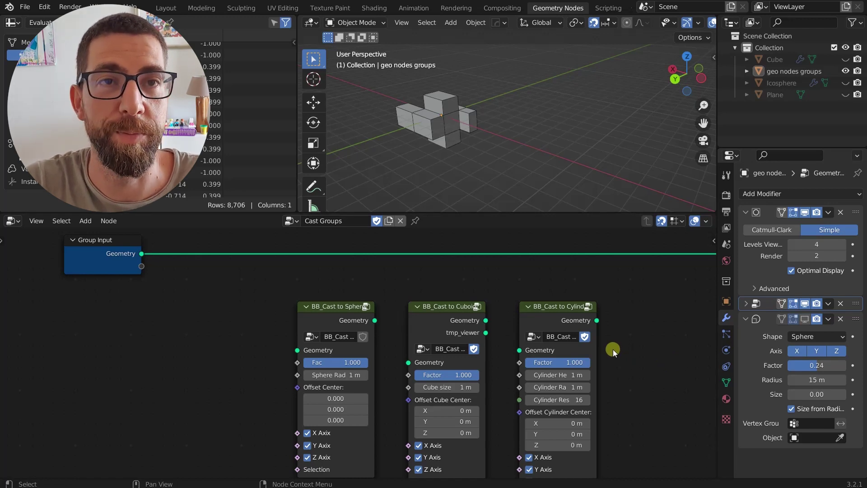
- Review the three BB_Cast node groups in the node tree and select the BB_Cast to Sphere node
{"action": "scroll", "coordinate": [617, 330], "scroll_direction": "down", "scroll_amount": 4}
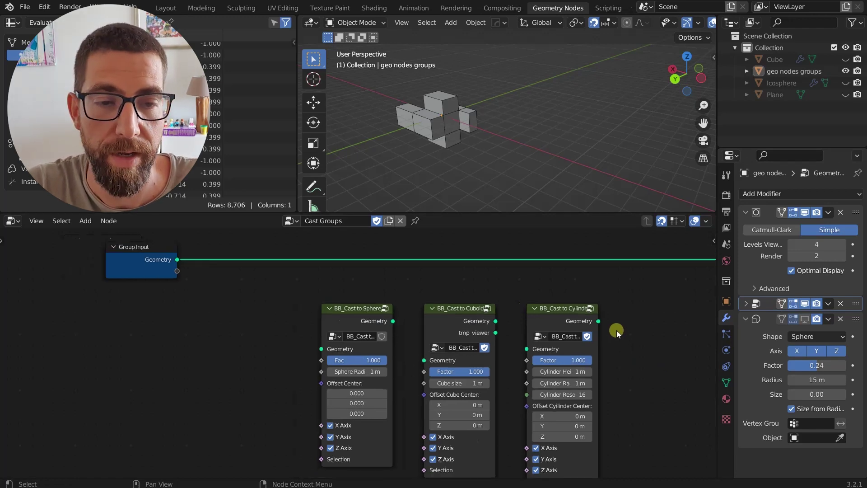
{"action": "middle_click_drag", "start_coordinate": [625, 332], "coordinate": [546, 341]}
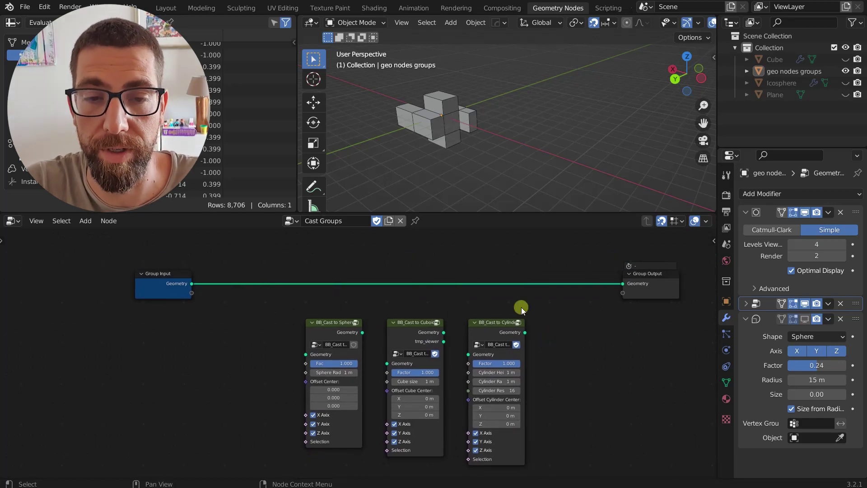
{"action": "left_click_drag", "start_coordinate": [522, 307], "coordinate": [283, 372]}
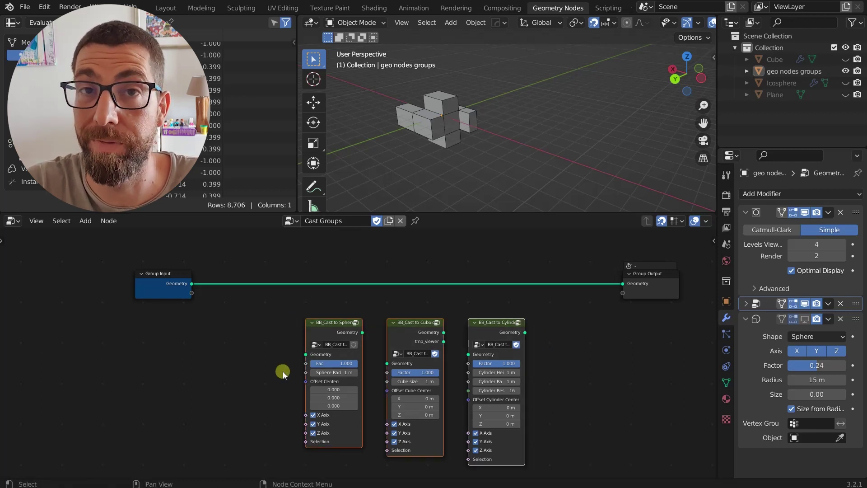
{"action": "left_click", "coordinate": [574, 362]}
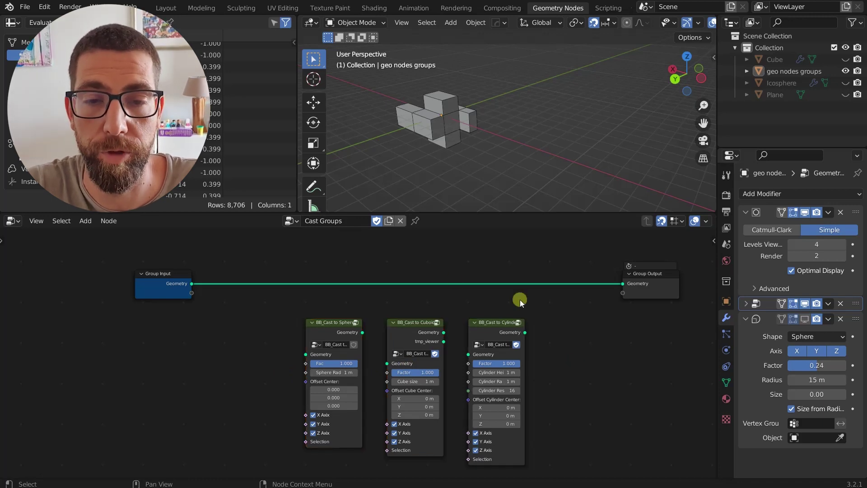
{"action": "left_click_drag", "start_coordinate": [550, 308], "coordinate": [287, 363]}
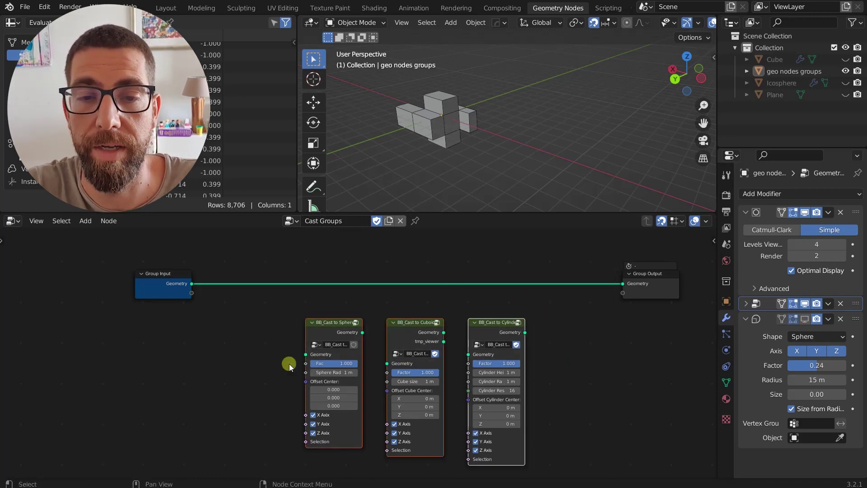
{"action": "left_click", "coordinate": [543, 306]}
{"action": "left_click", "coordinate": [345, 325]}
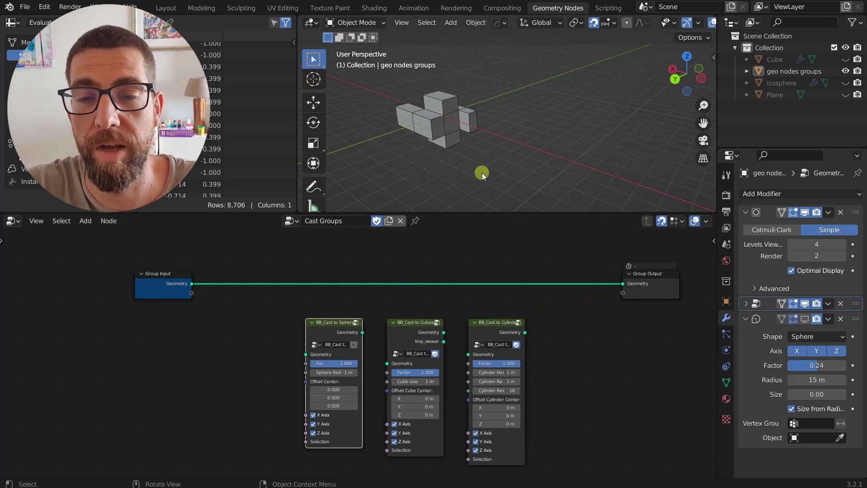
- Select the geo nodes groups object, disable its Cast Groups modifier in the viewport and enable its Cast modifier there
{"action": "left_click", "coordinate": [448, 124]}
{"action": "left_click", "coordinate": [763, 323]}
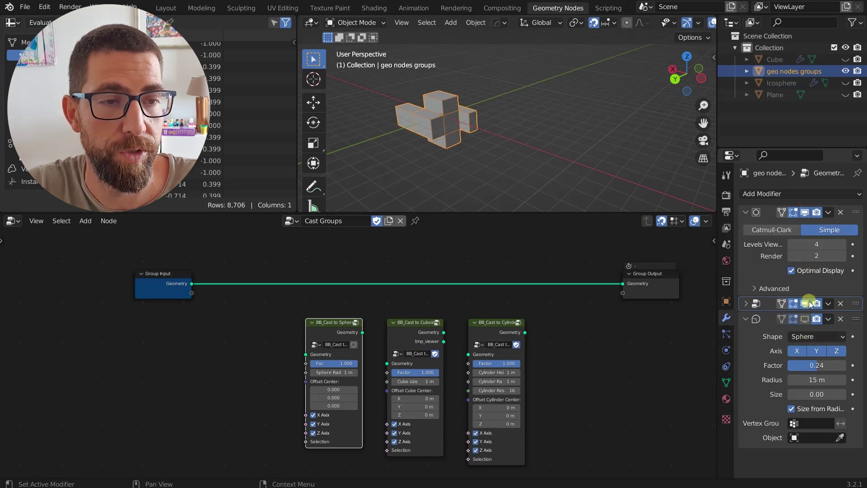
{"action": "left_click", "coordinate": [746, 303]}
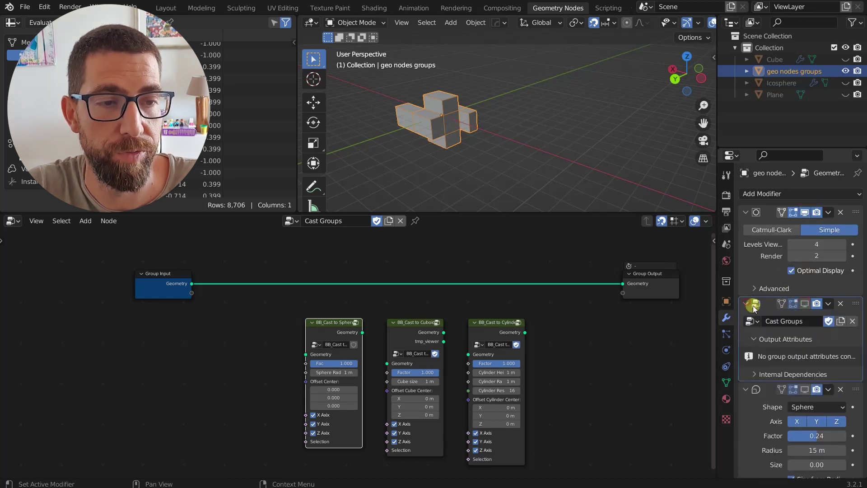
{"action": "scroll", "coordinate": [799, 337], "scroll_direction": "down", "scroll_amount": 2}
{"action": "scroll", "coordinate": [798, 337], "scroll_direction": "down", "scroll_amount": 1}
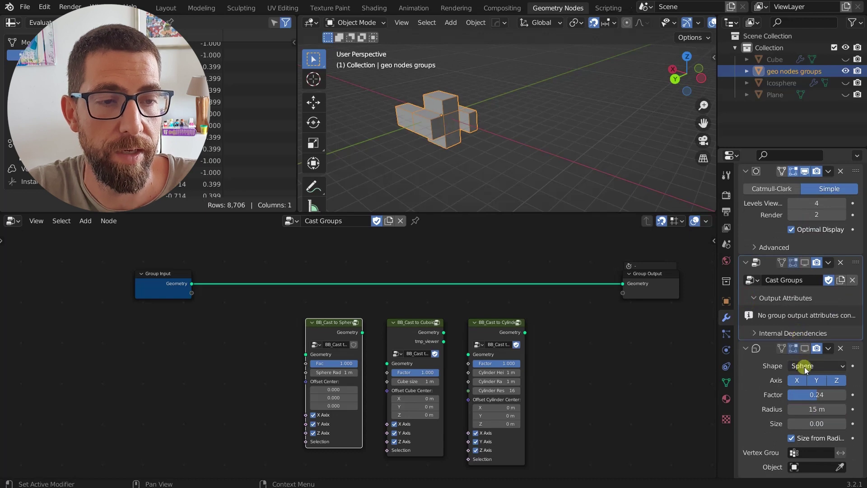
{"action": "left_click", "coordinate": [805, 349]}
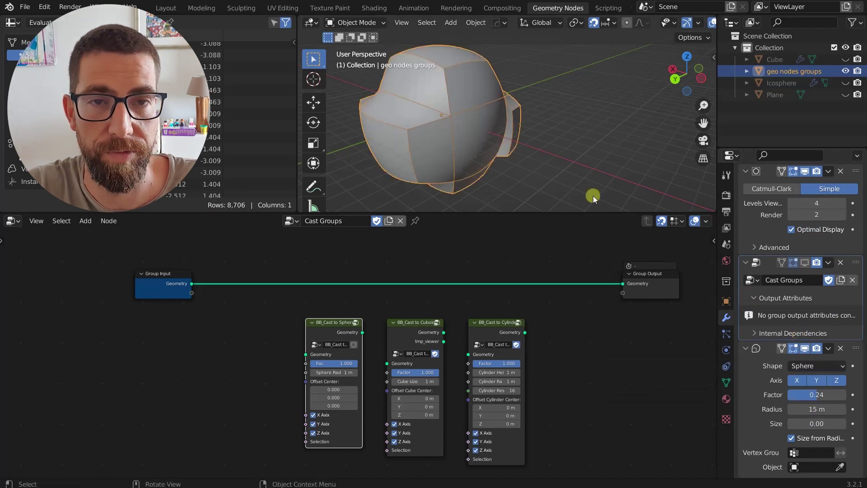
- Set the Cast modifier's factor to 1
{"action": "scroll", "coordinate": [538, 163], "scroll_direction": "down", "scroll_amount": 4}
{"action": "scroll", "coordinate": [527, 145], "scroll_direction": "up", "scroll_amount": 3}
{"action": "mouse_move", "coordinate": [536, 146]}
{"action": "middle_mouse_down"}
{"action": "mouse_move", "coordinate": [470, 141]}
{"action": "mouse_move", "coordinate": [529, 142]}
{"action": "middle_mouse_up"}
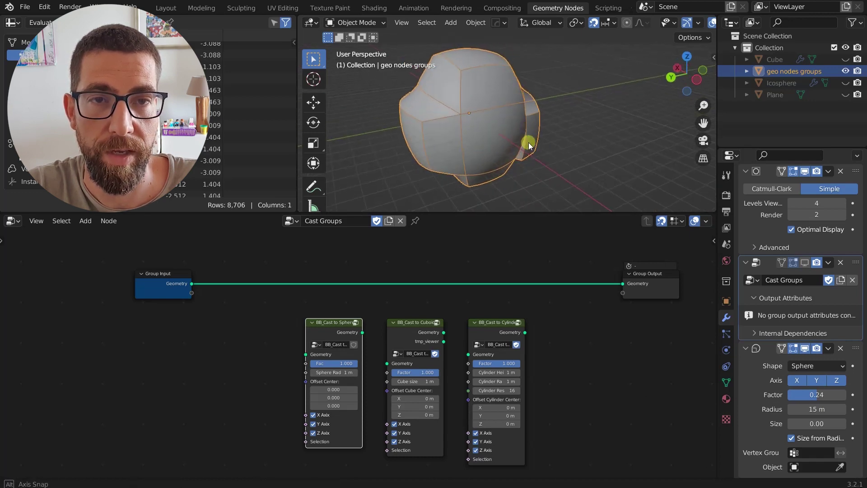
{"action": "left_click_drag", "start_coordinate": [819, 395], "coordinate": [802, 395]}
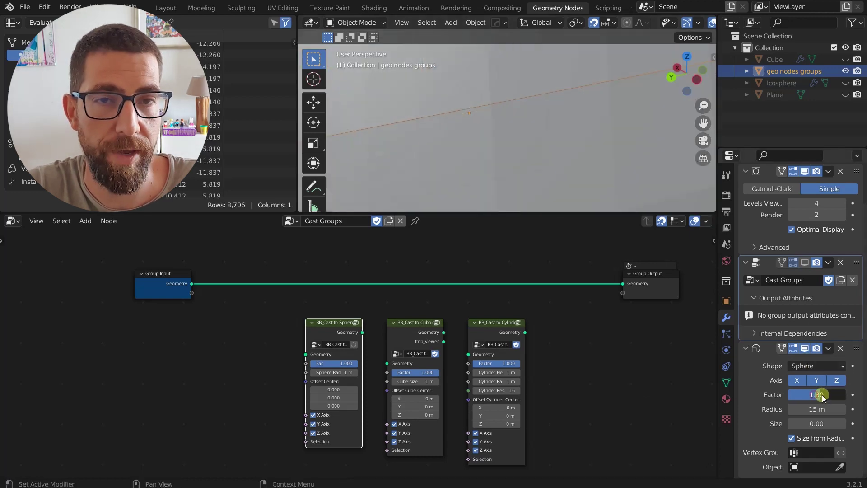
{"action": "type", "text": "1"}
{"action": "key", "text": "Return"}
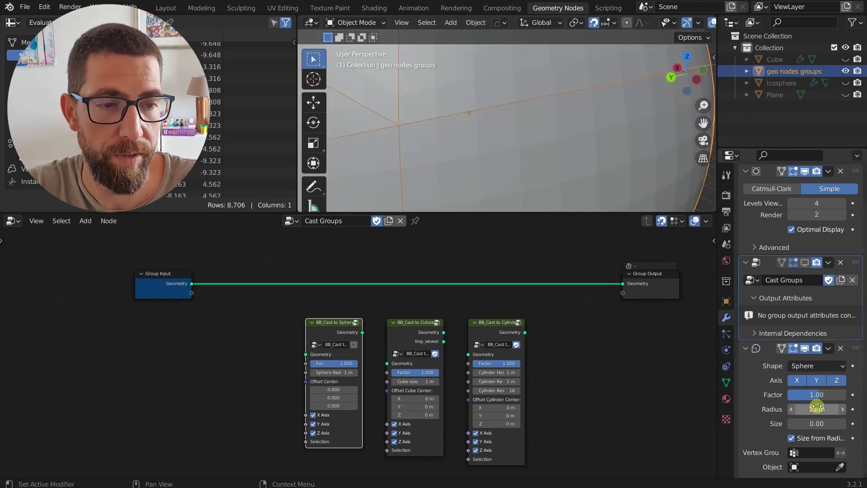
- Set the Cast modifier's radius to 3.9 m and widen the 3D viewport
{"action": "left_click_drag", "start_coordinate": [824, 409], "coordinate": [333, 391]}
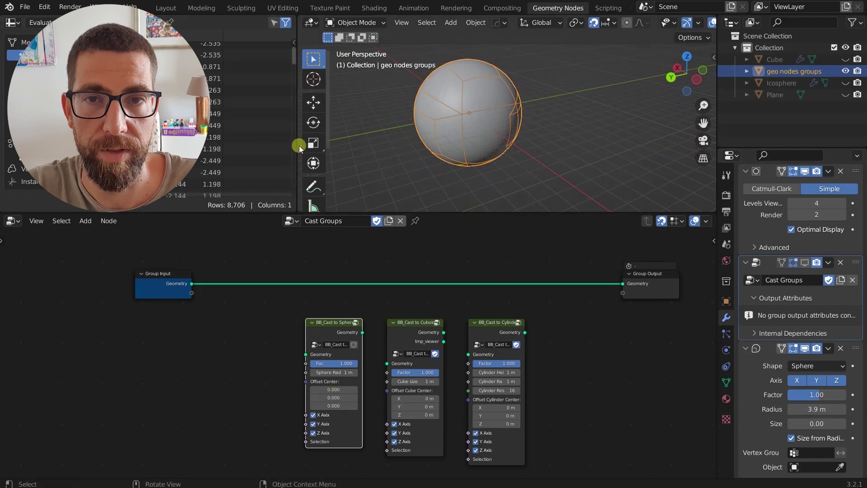
{"action": "left_click_drag", "start_coordinate": [298, 145], "coordinate": [193, 146]}
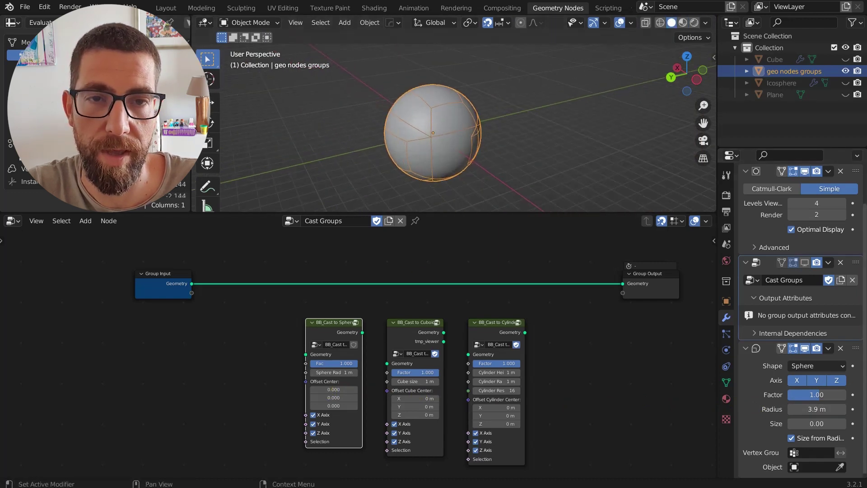
- Set the Cast modifier's factor to 0.99 and its radius to 1.7 m
{"action": "mouse_move", "coordinate": [818, 395]}
{"action": "left_mouse_down"}
{"action": "mouse_move", "coordinate": [750, 394]}
{"action": "mouse_move", "coordinate": [815, 388]}
{"action": "left_mouse_up"}
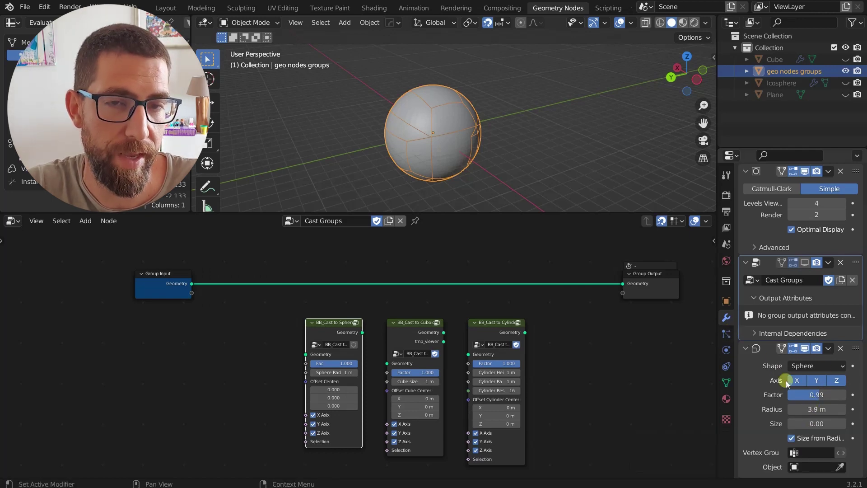
{"action": "scroll", "coordinate": [445, 139], "scroll_direction": "up", "scroll_amount": 1}
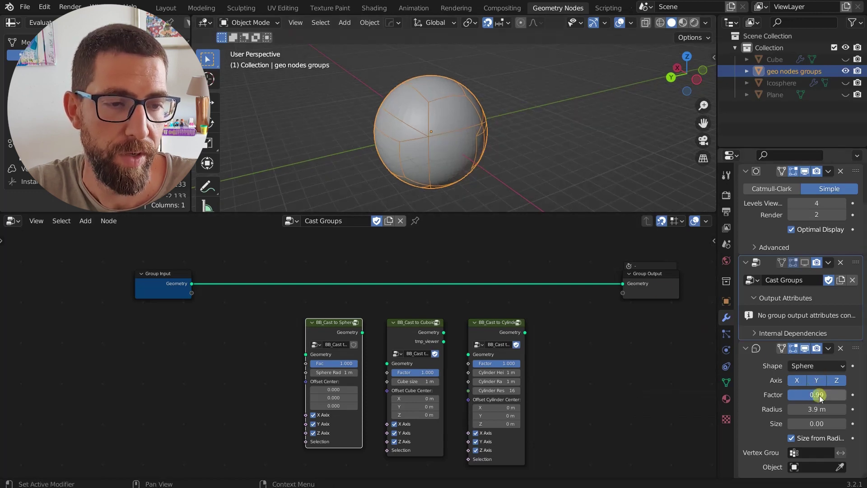
{"action": "left_click_drag", "start_coordinate": [821, 409], "coordinate": [719, 407]}
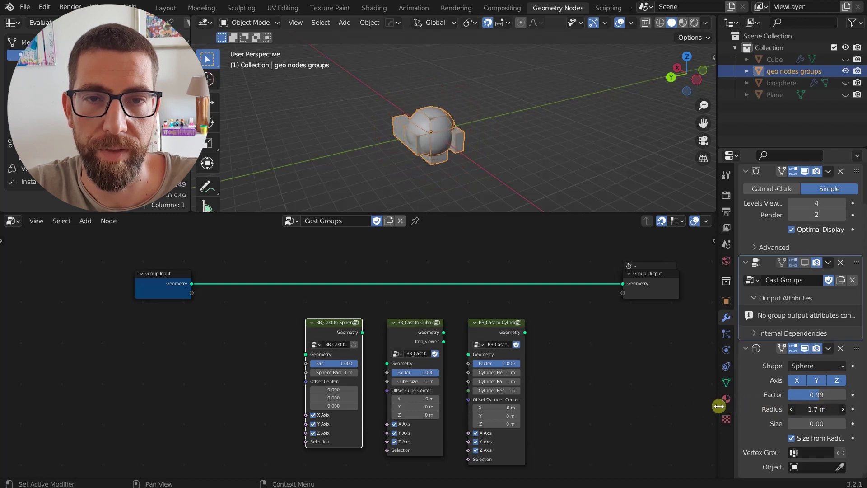
- Examine the cast mesh from several sides and set the Cast radius to 2 m
{"action": "scroll", "coordinate": [408, 134], "scroll_direction": "up", "scroll_amount": 5}
{"action": "scroll", "coordinate": [463, 133], "scroll_direction": "down", "scroll_amount": 3}
{"action": "mouse_move", "coordinate": [492, 128]}
{"action": "middle_mouse_down"}
{"action": "mouse_move", "coordinate": [521, 151]}
{"action": "mouse_move", "coordinate": [507, 135]}
{"action": "mouse_move", "coordinate": [492, 151]}
{"action": "mouse_move", "coordinate": [535, 155]}
{"action": "mouse_move", "coordinate": [420, 134]}
{"action": "middle_mouse_up"}
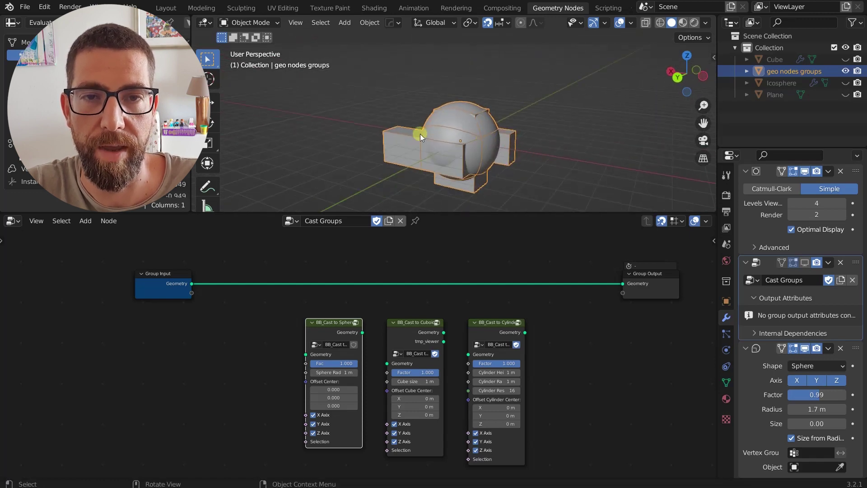
{"action": "mouse_move", "coordinate": [465, 151]}
{"action": "middle_mouse_down"}
{"action": "mouse_move", "coordinate": [428, 151]}
{"action": "mouse_move", "coordinate": [495, 151]}
{"action": "mouse_move", "coordinate": [472, 148]}
{"action": "mouse_move", "coordinate": [484, 140]}
{"action": "middle_mouse_up"}
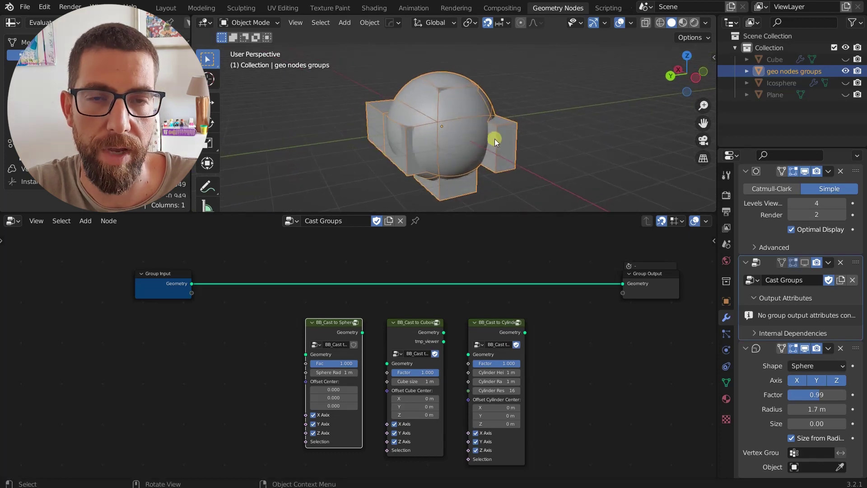
{"action": "middle_click_drag", "start_coordinate": [495, 139], "coordinate": [469, 144]}
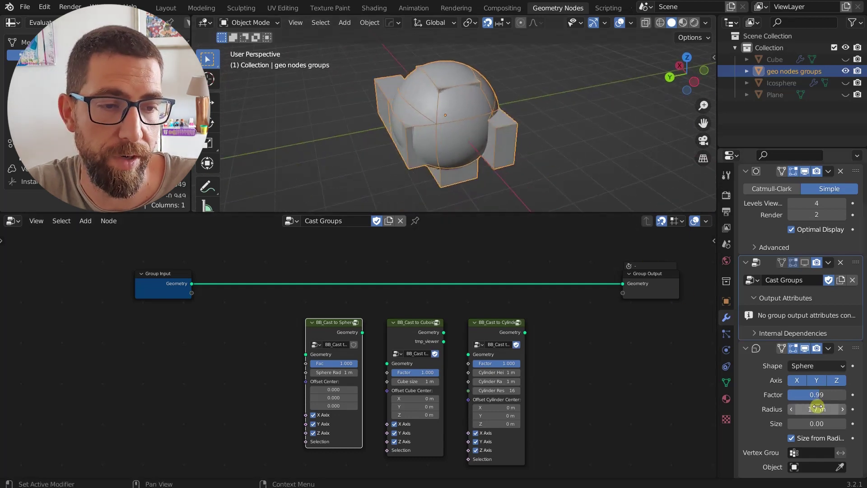
{"action": "mouse_move", "coordinate": [817, 408]}
{"action": "left_mouse_down"}
{"action": "mouse_move", "coordinate": [853, 409]}
{"action": "mouse_move", "coordinate": [834, 411]}
{"action": "left_mouse_up"}
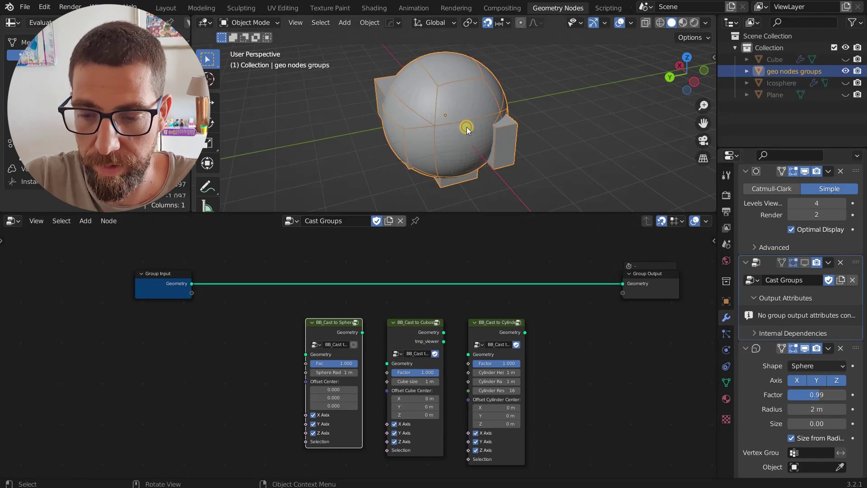
- Move the whole mesh away from the object's origin in Edit Mode by -2 m in X, -3 m in Y and 1 m in Z
{"action": "key", "text": "Tab"}
{"action": "middle_click_drag", "start_coordinate": [465, 128], "coordinate": [497, 130]}
{"action": "key", "text": "g"}
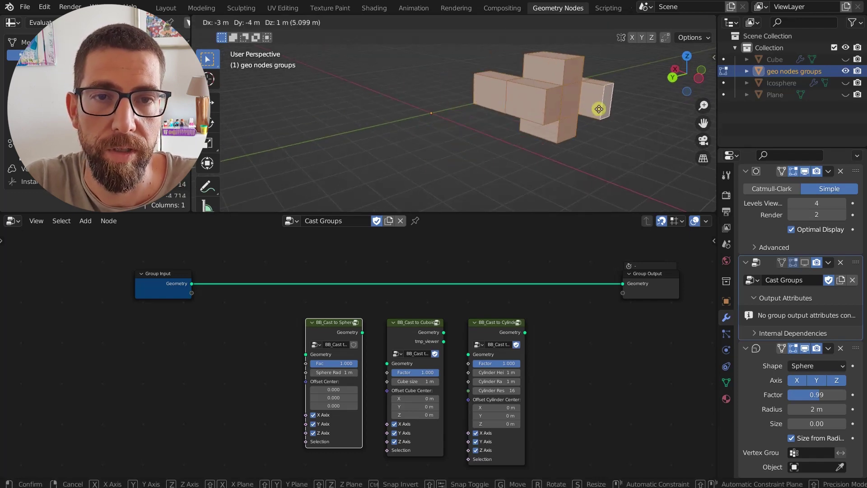
{"action": "left_click", "coordinate": [580, 109]}
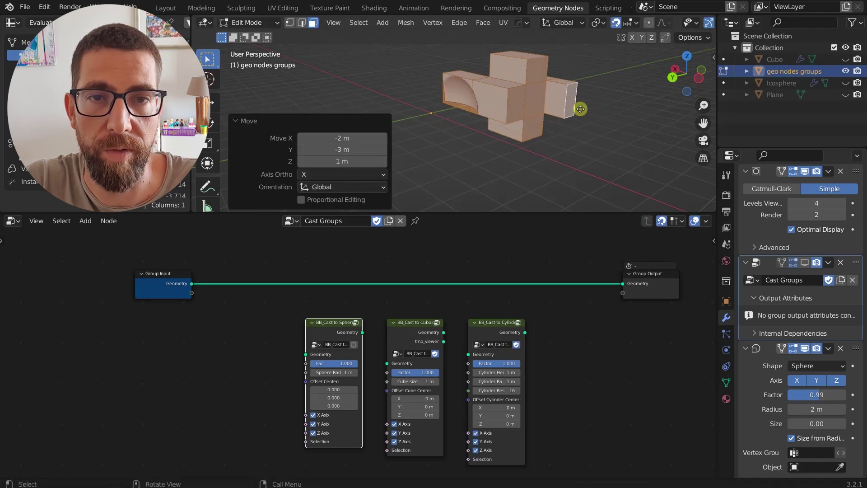
{"action": "scroll", "coordinate": [431, 111], "scroll_direction": "up", "scroll_amount": 5}
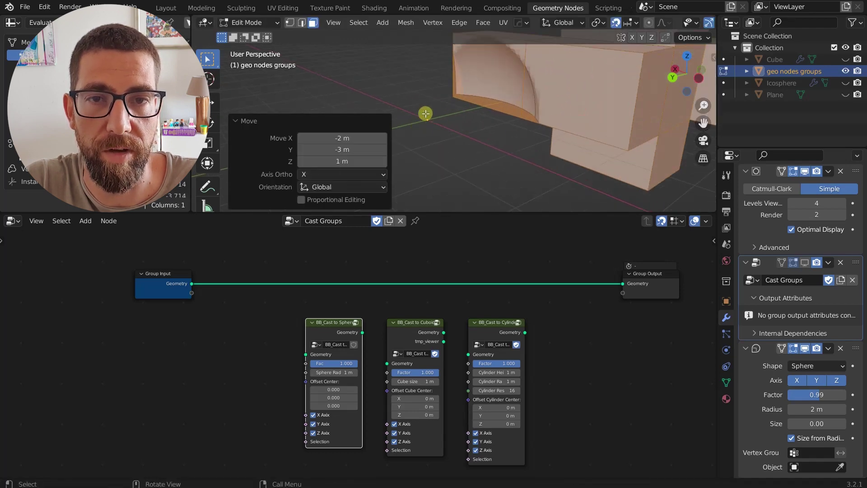
{"action": "scroll", "coordinate": [465, 103], "scroll_direction": "down", "scroll_amount": 4}
{"action": "middle_click_drag", "start_coordinate": [465, 103], "coordinate": [563, 116]}
{"action": "key", "text": "Tab"}
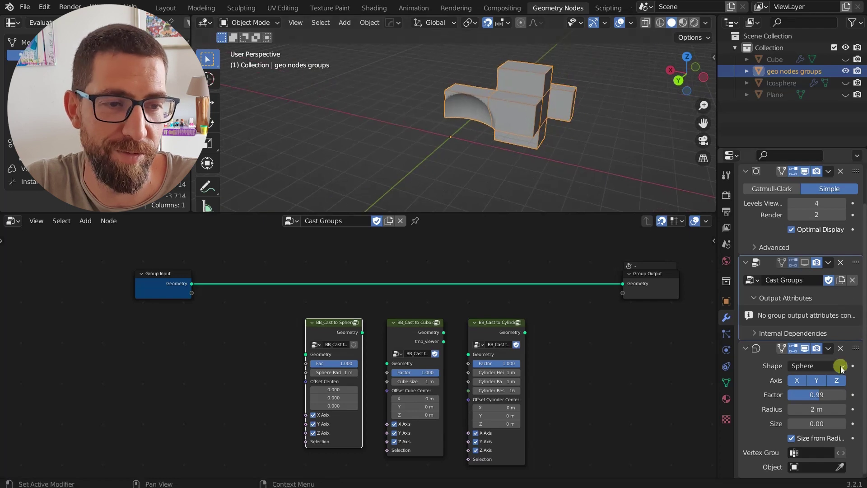
- Set the Cast modifier's radius to 9.3 m and inspect the deformed mesh from different angles
{"action": "left_click_drag", "start_coordinate": [819, 408], "coordinate": [286, 384]}
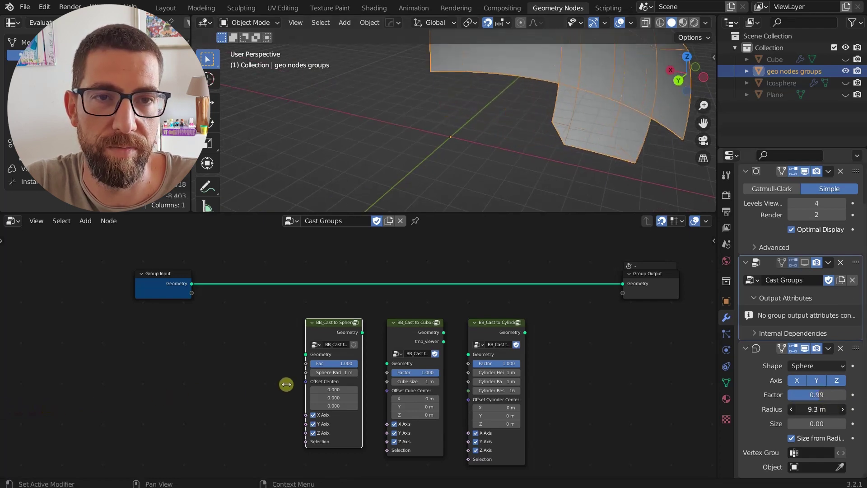
{"action": "scroll", "coordinate": [521, 121], "scroll_direction": "down", "scroll_amount": 5}
{"action": "middle_click_drag", "start_coordinate": [521, 120], "coordinate": [508, 106]}
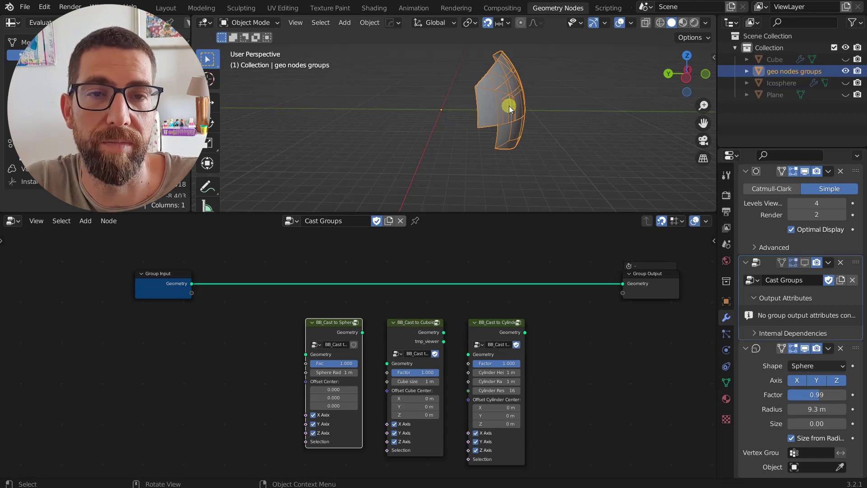
{"action": "middle_click_drag", "start_coordinate": [509, 105], "coordinate": [534, 107]}
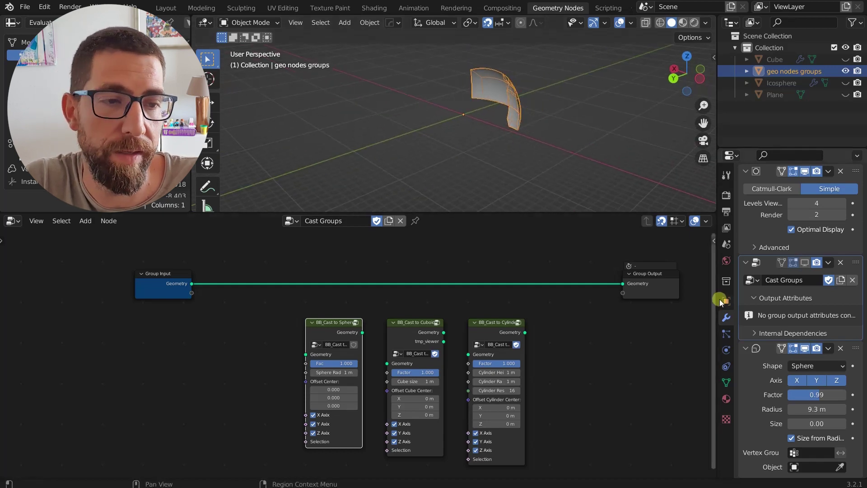
- Disable the Cast modifier in the viewport and collapse its settings
{"action": "left_click", "coordinate": [805, 348]}
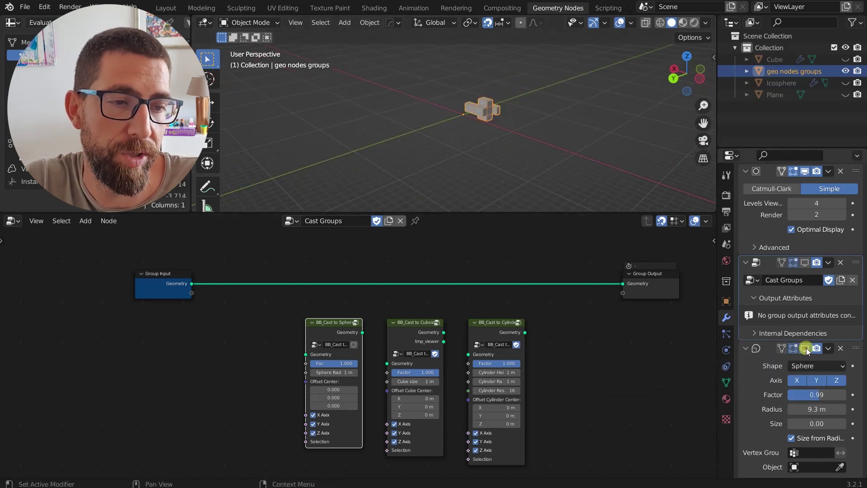
{"action": "left_click", "coordinate": [746, 348]}
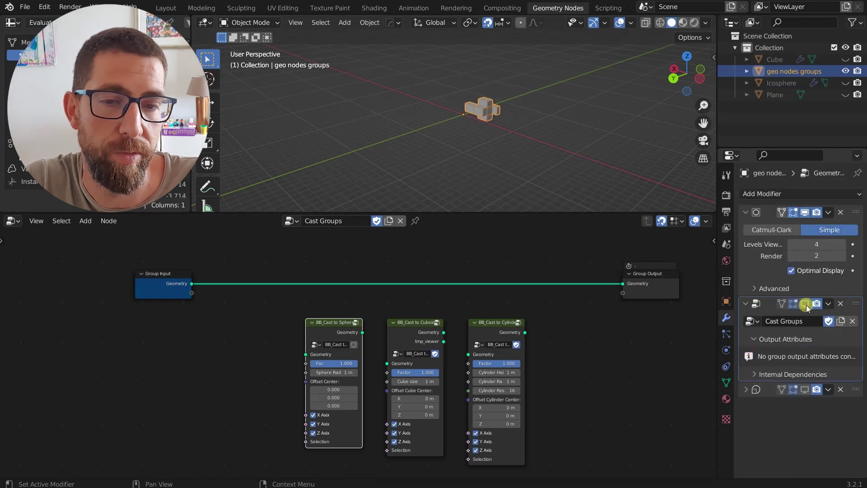
{"action": "scroll", "coordinate": [356, 306], "scroll_direction": "up", "scroll_amount": 1}
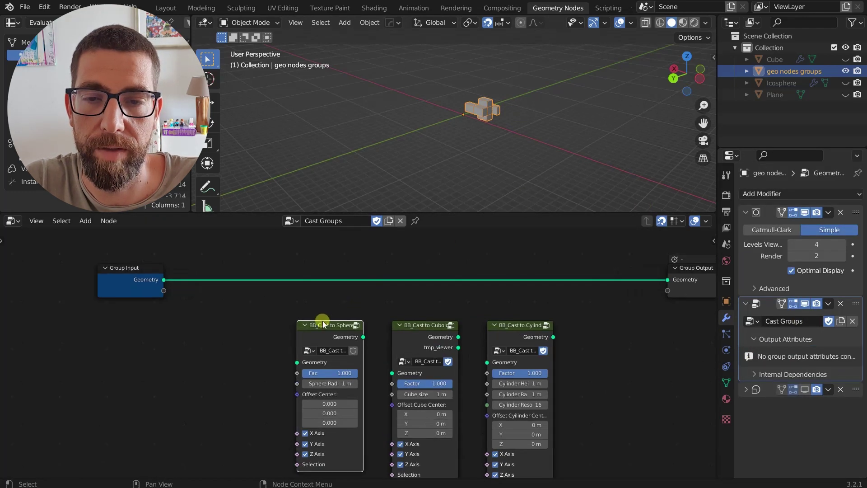
- Insert the BB_Cast to Sphere node group into the geometry link between Group Input and Group Output
{"action": "scroll", "coordinate": [333, 321], "scroll_direction": "down", "scroll_amount": 1}
{"action": "left_click_drag", "start_coordinate": [330, 323], "coordinate": [328, 275]}
{"action": "scroll", "coordinate": [470, 120], "scroll_direction": "up", "scroll_amount": 7}
{"action": "scroll", "coordinate": [317, 332], "scroll_direction": "up", "scroll_amount": 7}
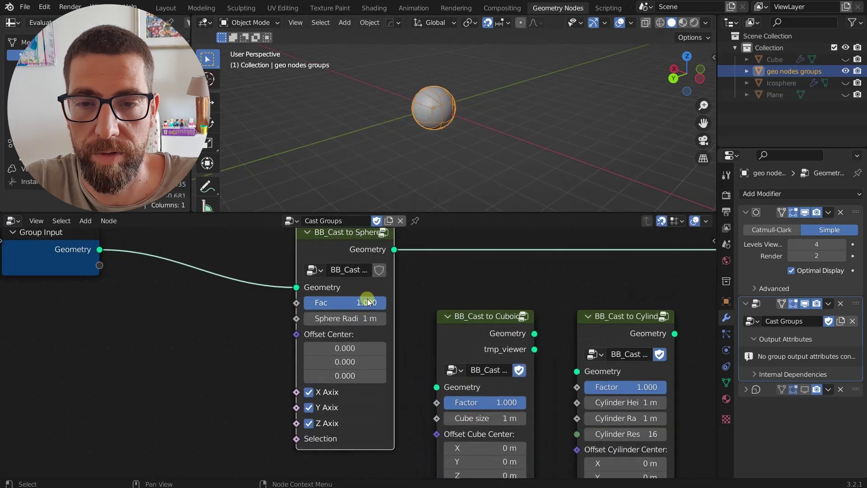
- Test the BB_Cast to Sphere factor at 0, view the mesh, and return the factor to 1
{"action": "left_click_drag", "start_coordinate": [367, 302], "coordinate": [224, 294]}
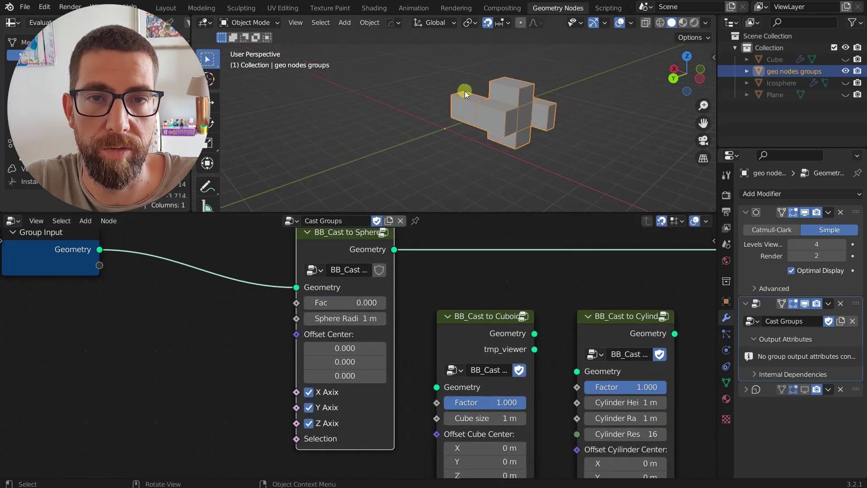
{"action": "middle_click_drag", "start_coordinate": [465, 91], "coordinate": [520, 110]}
{"action": "left_click_drag", "start_coordinate": [325, 303], "coordinate": [435, 300]}
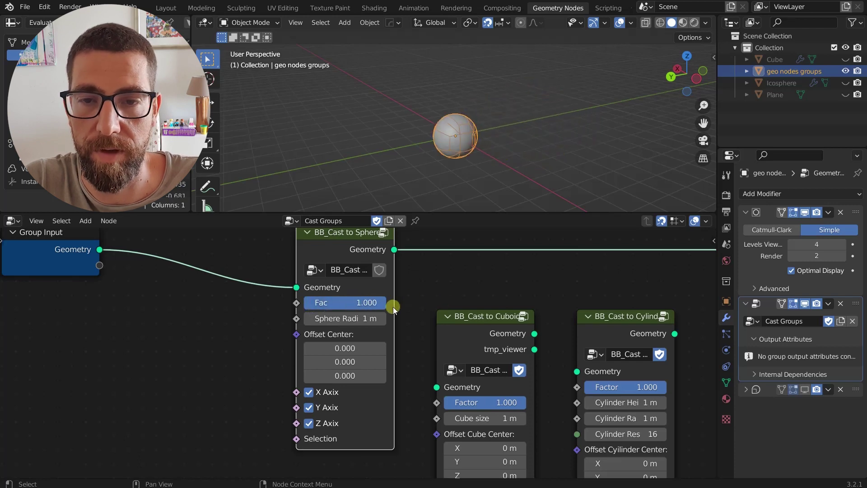
- Set the BB_Cast to Sphere offset center to 3.2, 2.3, 2.1 and the sphere radius to 1.3 m
{"action": "scroll", "coordinate": [343, 361], "scroll_direction": "up", "scroll_amount": 3}
{"action": "scroll", "coordinate": [427, 173], "scroll_direction": "down", "scroll_amount": 2}
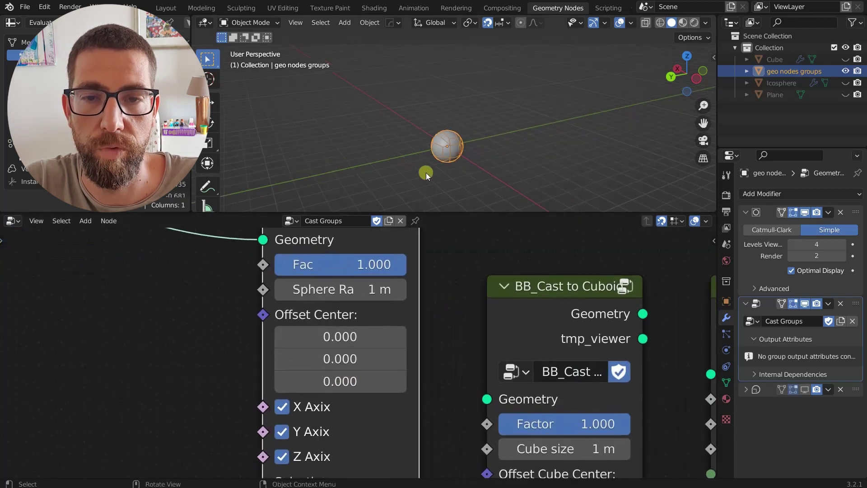
{"action": "scroll", "coordinate": [355, 339], "scroll_direction": "up", "scroll_amount": 1}
{"action": "left_click_drag", "start_coordinate": [339, 333], "coordinate": [350, 387]}
{"action": "scroll", "coordinate": [366, 321], "scroll_direction": "down", "scroll_amount": 2}
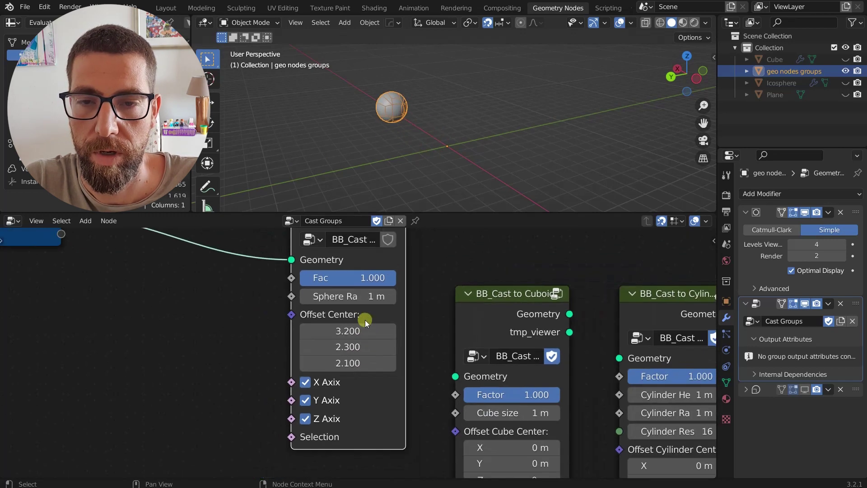
{"action": "scroll", "coordinate": [365, 320], "scroll_direction": "down", "scroll_amount": 1}
{"action": "left_click_drag", "start_coordinate": [354, 300], "coordinate": [386, 271]}
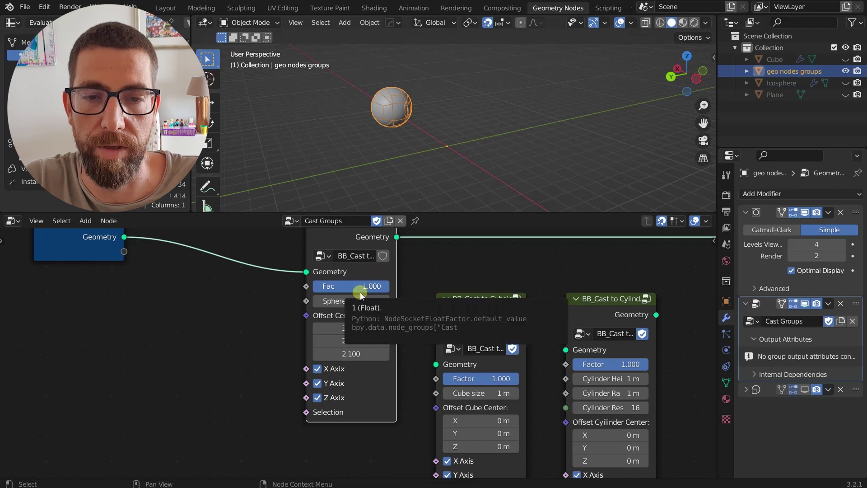
- Test different combinations of the X, Y and Z axis options on BB_Cast to Sphere, ending with all three enabled
{"action": "scroll", "coordinate": [360, 292], "scroll_direction": "down", "scroll_amount": 1}
{"action": "scroll", "coordinate": [352, 366], "scroll_direction": "up", "scroll_amount": 2}
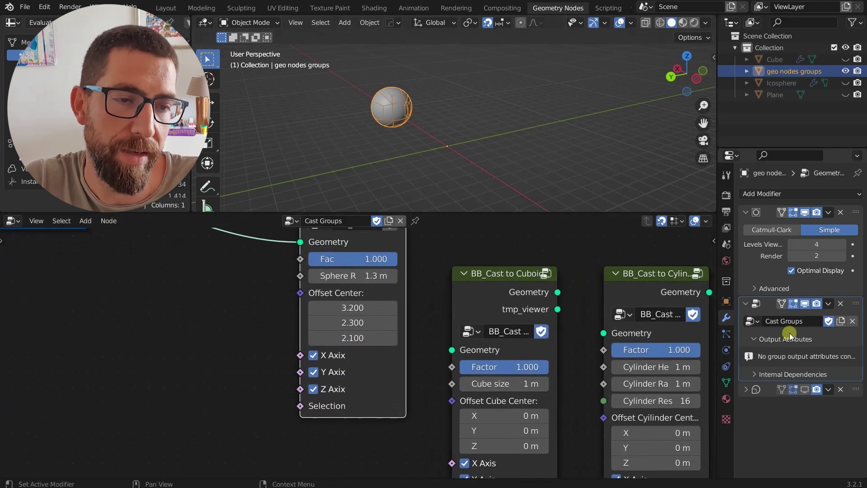
{"action": "scroll", "coordinate": [330, 352], "scroll_direction": "up", "scroll_amount": 1}
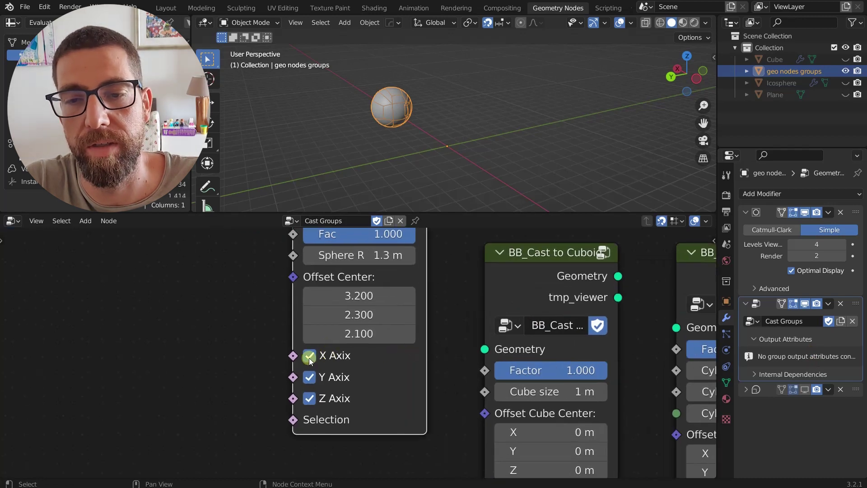
{"action": "left_click", "coordinate": [310, 357]}
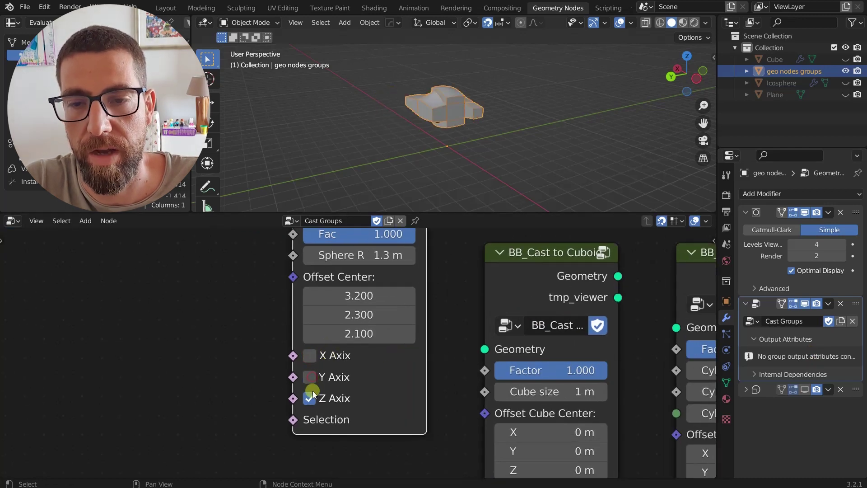
{"action": "left_click", "coordinate": [310, 398]}
{"action": "left_click", "coordinate": [309, 399]}
{"action": "left_click", "coordinate": [309, 376]}
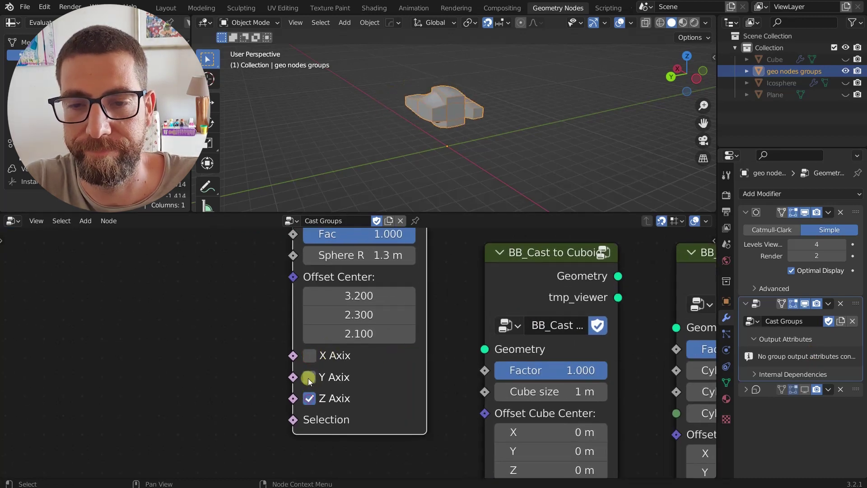
{"action": "left_click", "coordinate": [309, 356]}
{"action": "left_click_drag", "start_coordinate": [310, 384], "coordinate": [310, 389]}
{"action": "left_click", "coordinate": [310, 359]}
{"action": "left_click", "coordinate": [310, 359]}
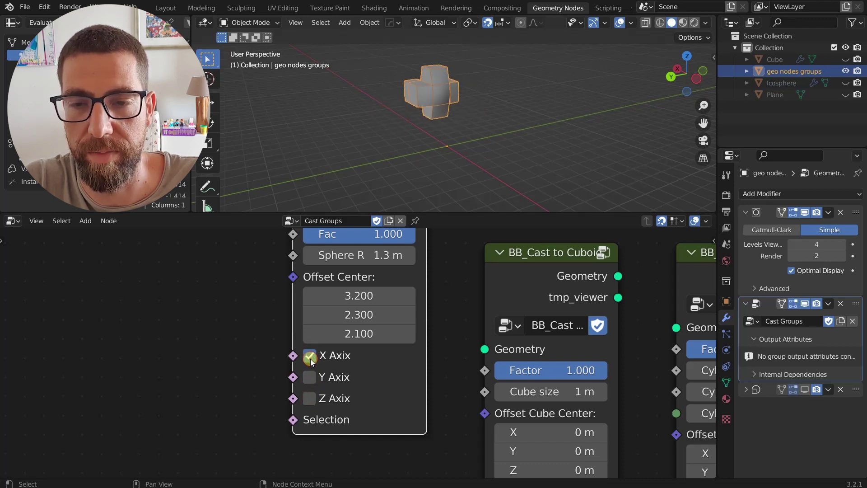
{"action": "left_click", "coordinate": [310, 380]}
{"action": "left_click", "coordinate": [310, 395]}
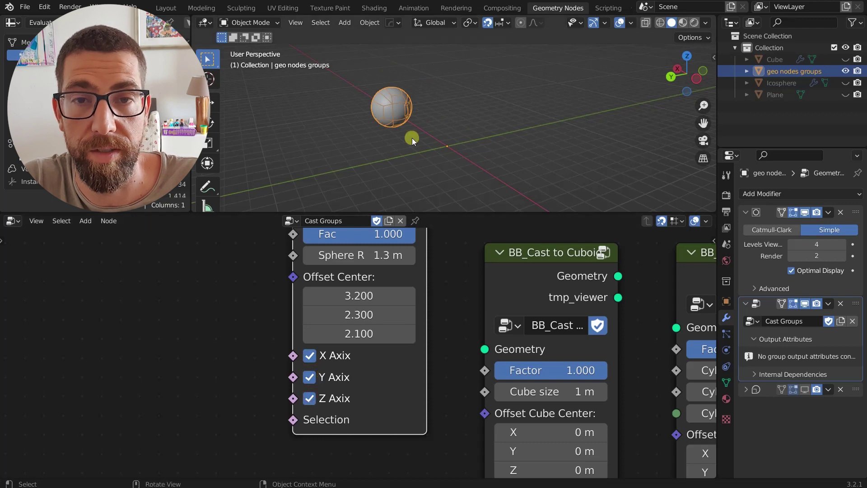
{"action": "middle_click_drag", "start_coordinate": [412, 137], "coordinate": [449, 128]}
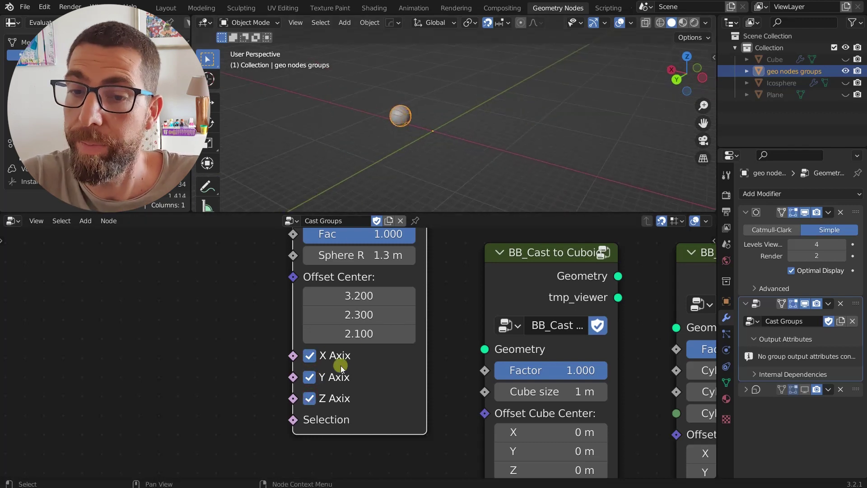
- Add a Position node below the Group Input node as the start of a selection mask
{"action": "scroll", "coordinate": [381, 365], "scroll_direction": "down", "scroll_amount": 4}
{"action": "scroll", "coordinate": [410, 340], "scroll_direction": "up", "scroll_amount": 3}
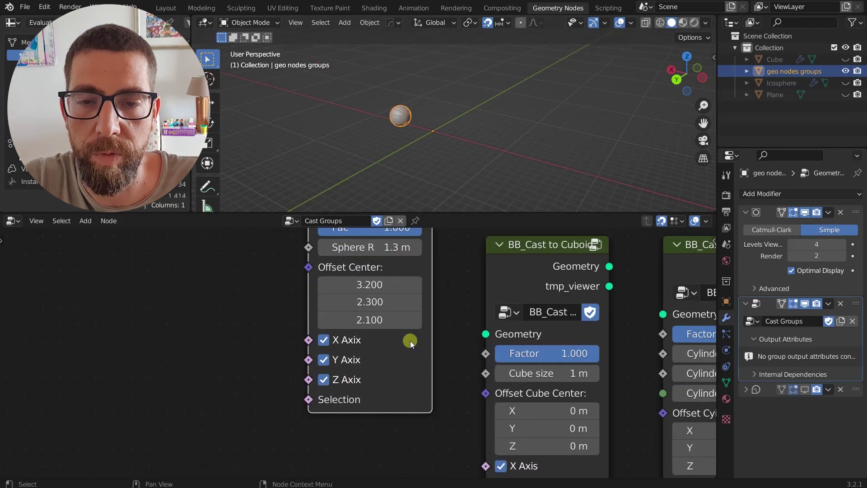
{"action": "scroll", "coordinate": [408, 341], "scroll_direction": "down", "scroll_amount": 3}
{"action": "scroll", "coordinate": [395, 358], "scroll_direction": "up", "scroll_amount": 2}
{"action": "middle_click_drag", "start_coordinate": [394, 358], "coordinate": [401, 392]}
{"action": "scroll", "coordinate": [402, 383], "scroll_direction": "down", "scroll_amount": 1}
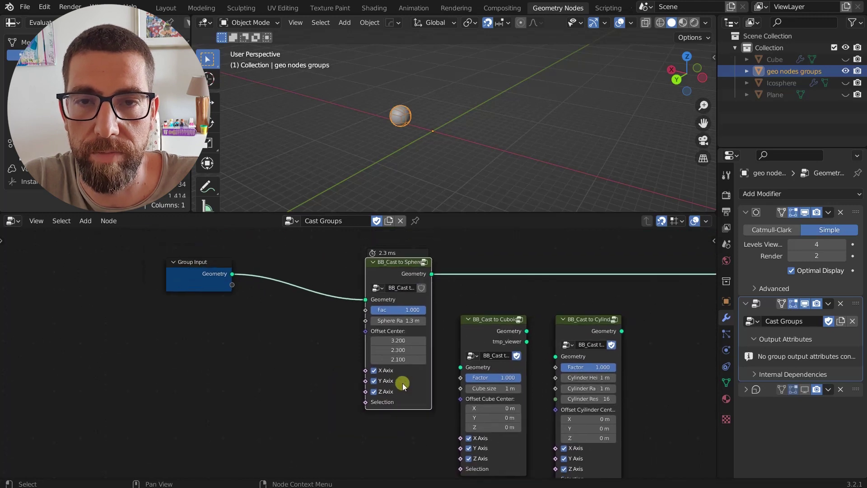
{"action": "scroll", "coordinate": [380, 403], "scroll_direction": "up", "scroll_amount": 1}
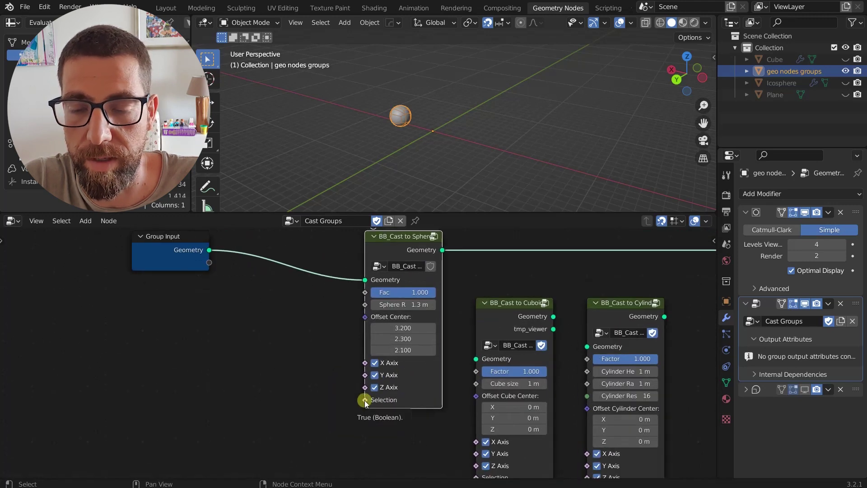
{"action": "left_click_drag", "start_coordinate": [365, 400], "coordinate": [364, 400]}
{"action": "type", "text": "pos"}
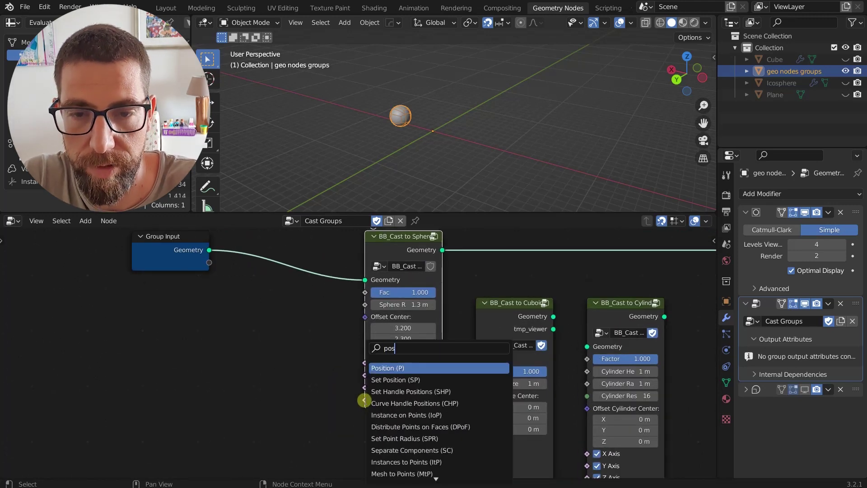
{"action": "key", "text": "Return"}
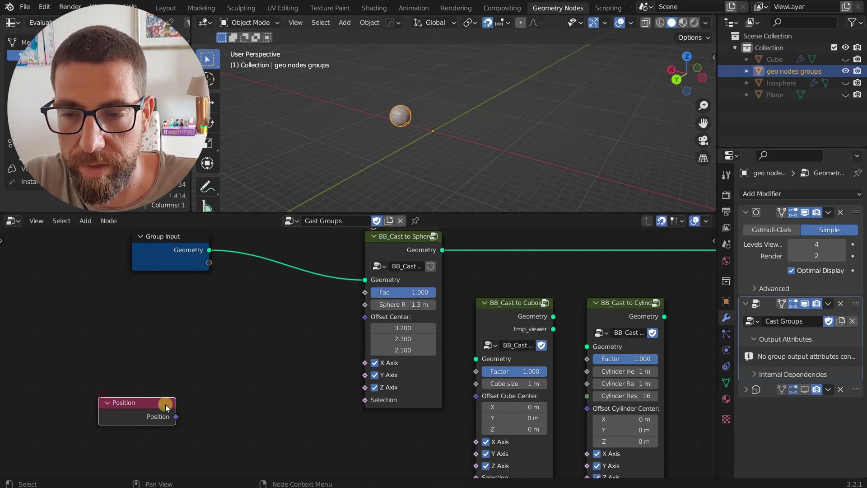
- Split the Position output with a new Separate XYZ node placed beside it
{"action": "left_click_drag", "start_coordinate": [176, 417], "coordinate": [218, 402]}
{"action": "type", "text": "xy"}
{"action": "key", "text": "Down"}
{"action": "key", "text": "Return"}
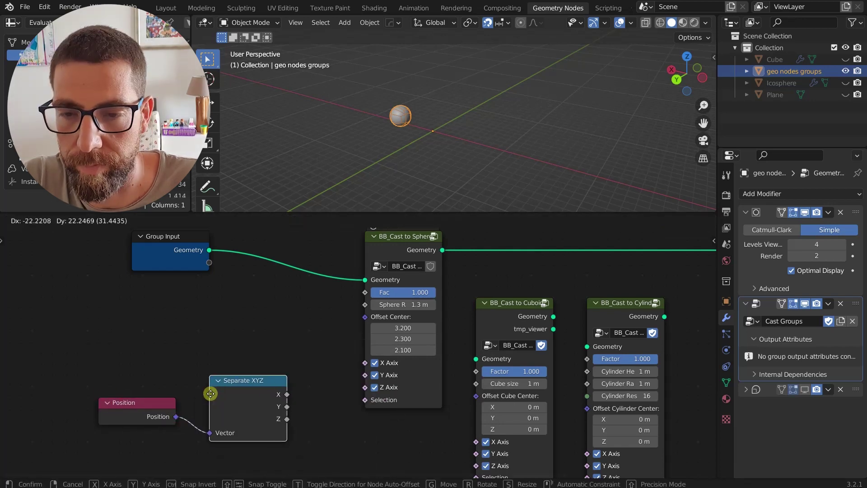
{"action": "left_click", "coordinate": [198, 388]}
- Feed the Z component into a new Greater Than compare node and space the Separate XYZ node apart from it
{"action": "left_click_drag", "start_coordinate": [282, 419], "coordinate": [296, 406]}
{"action": "type", "text": "grea"}
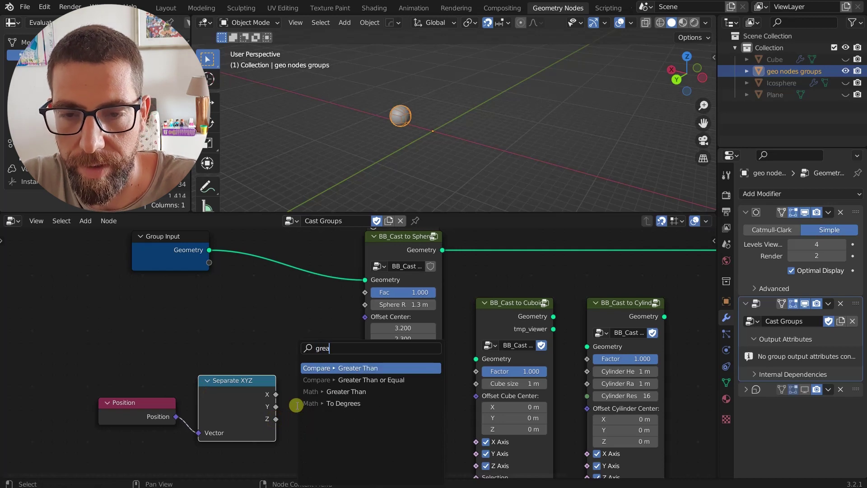
{"action": "key", "text": "Return"}
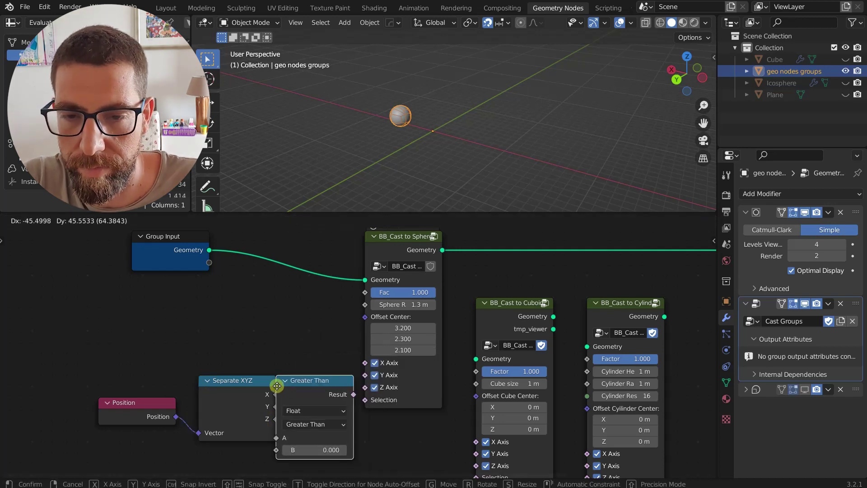
{"action": "left_click", "coordinate": [276, 387]}
{"action": "left_click_drag", "start_coordinate": [255, 383], "coordinate": [244, 382]}
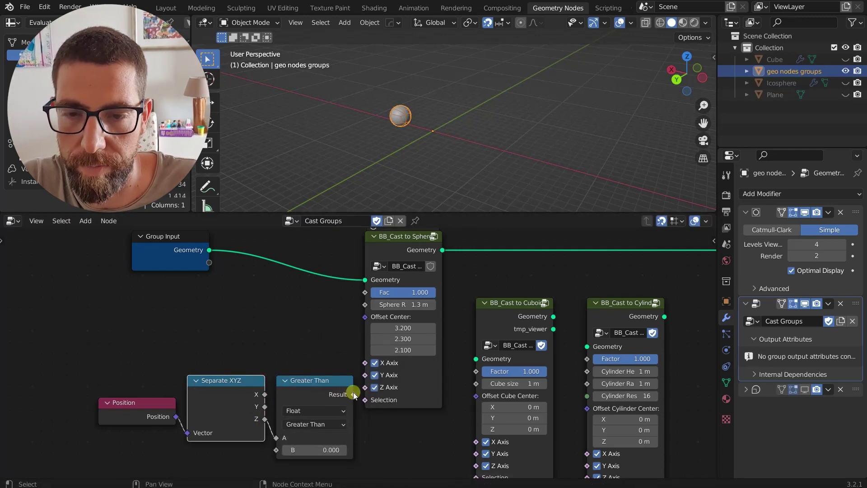
- Link the Greater Than result to the Selection input of BB_Cast to Sphere and set its factor to 0.344
{"action": "left_click_drag", "start_coordinate": [353, 393], "coordinate": [365, 399]}
{"action": "scroll", "coordinate": [367, 398], "scroll_direction": "up", "scroll_amount": 1}
{"action": "scroll", "coordinate": [481, 124], "scroll_direction": "up", "scroll_amount": 3}
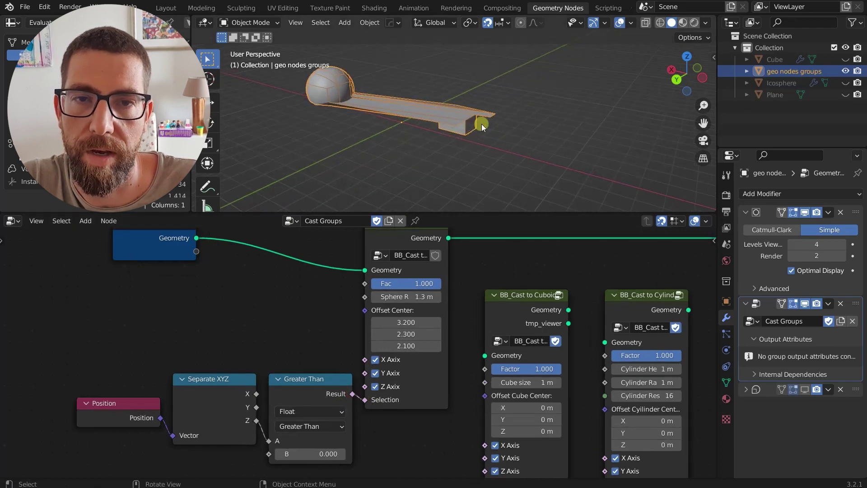
{"action": "middle_click_drag", "start_coordinate": [481, 124], "coordinate": [462, 91]}
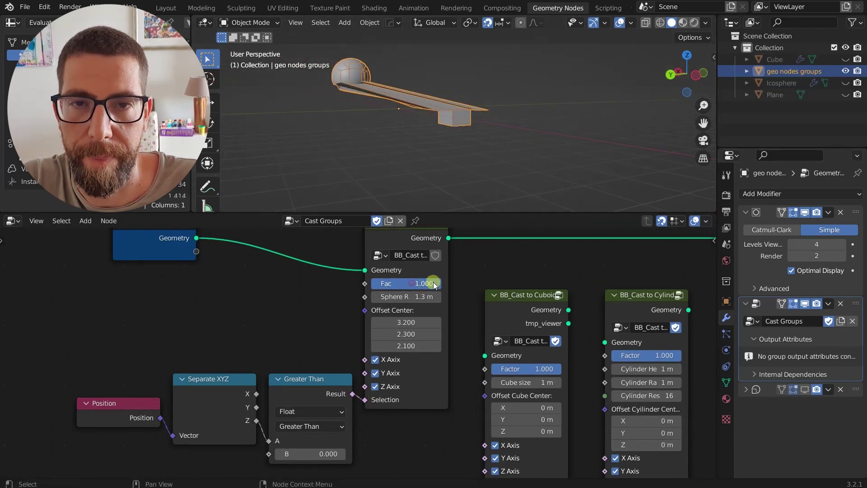
{"action": "left_click_drag", "start_coordinate": [432, 284], "coordinate": [375, 272]}
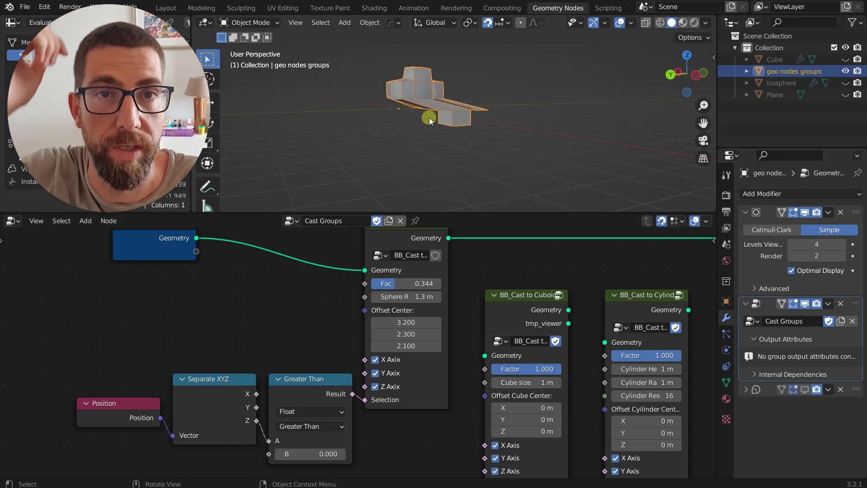
{"action": "middle_click_drag", "start_coordinate": [433, 100], "coordinate": [408, 43]}
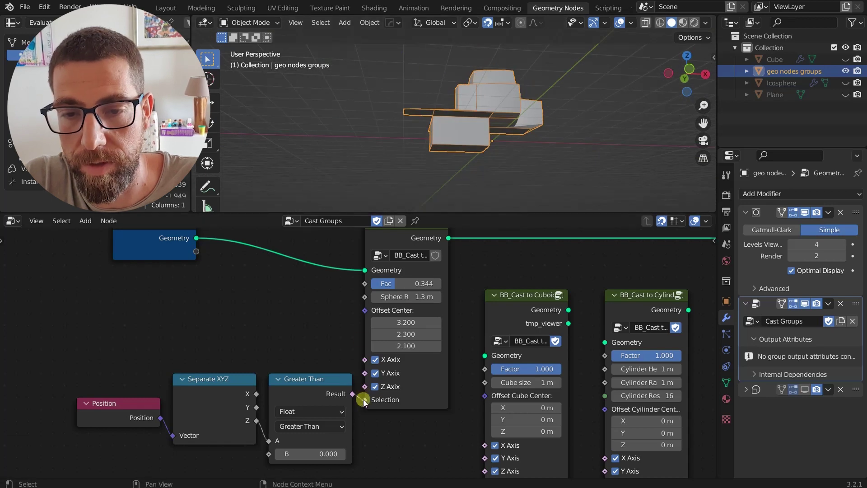
- Disconnect the Greater Than result from the sphere group's Selection and move the Position, Separate XYZ and Greater Than nodes aside
{"action": "left_click_drag", "start_coordinate": [363, 400], "coordinate": [347, 402]}
{"action": "left_click_drag", "start_coordinate": [306, 340], "coordinate": [52, 456]}
{"action": "scroll", "coordinate": [333, 331], "scroll_direction": "down", "scroll_amount": 8}
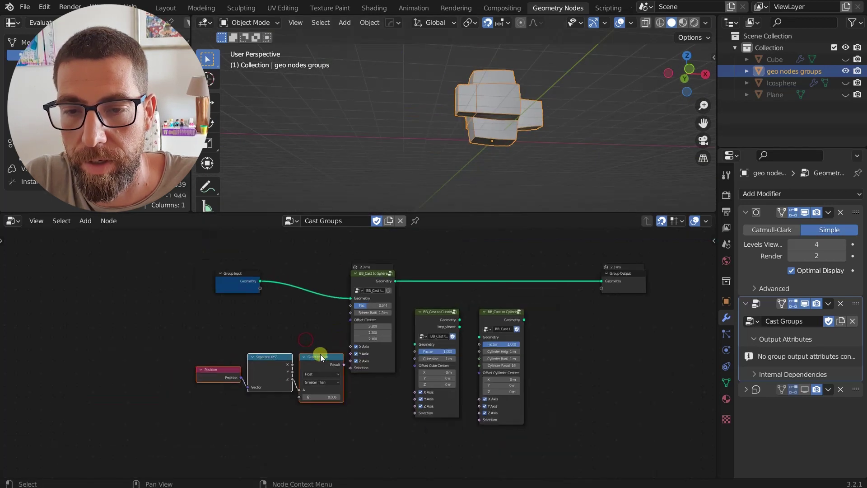
{"action": "left_click_drag", "start_coordinate": [315, 359], "coordinate": [251, 404]}
- Replace BB_Cast to Sphere with BB_Cast to Cuboid in the geometry link between Group Input and Group Output
{"action": "left_click_drag", "start_coordinate": [375, 283], "coordinate": [362, 334], "text": "alt"}
{"action": "scroll", "coordinate": [407, 319], "scroll_direction": "up", "scroll_amount": 2}
{"action": "left_click_drag", "start_coordinate": [435, 318], "coordinate": [426, 261]}
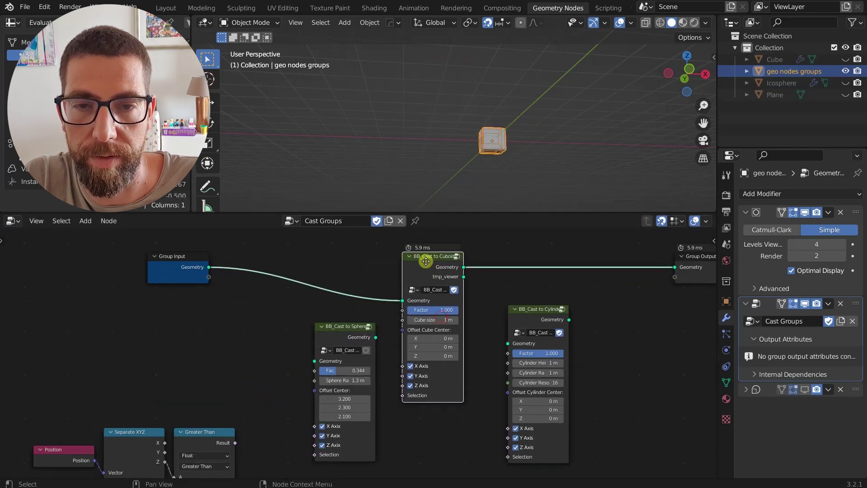
- Set the BB_Cast to Cuboid offset to 2.1 m in X and 1 m in Y, and the cube size to 1.2 m
{"action": "middle_click_drag", "start_coordinate": [470, 185], "coordinate": [489, 148]}
{"action": "scroll", "coordinate": [469, 99], "scroll_direction": "up", "scroll_amount": 5}
{"action": "scroll", "coordinate": [433, 319], "scroll_direction": "up", "scroll_amount": 1}
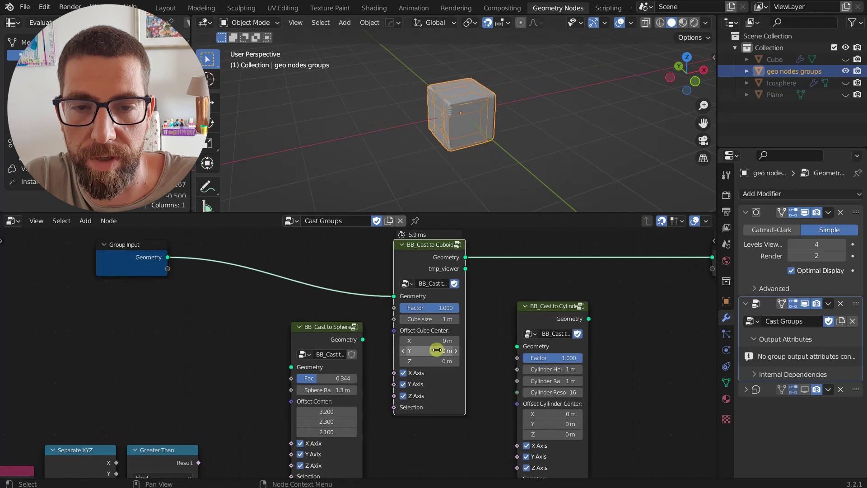
{"action": "mouse_move", "coordinate": [438, 339]}
{"action": "left_mouse_down"}
{"action": "mouse_move", "coordinate": [428, 341]}
{"action": "mouse_move", "coordinate": [435, 352]}
{"action": "left_mouse_up"}
{"action": "left_click", "coordinate": [427, 357]}
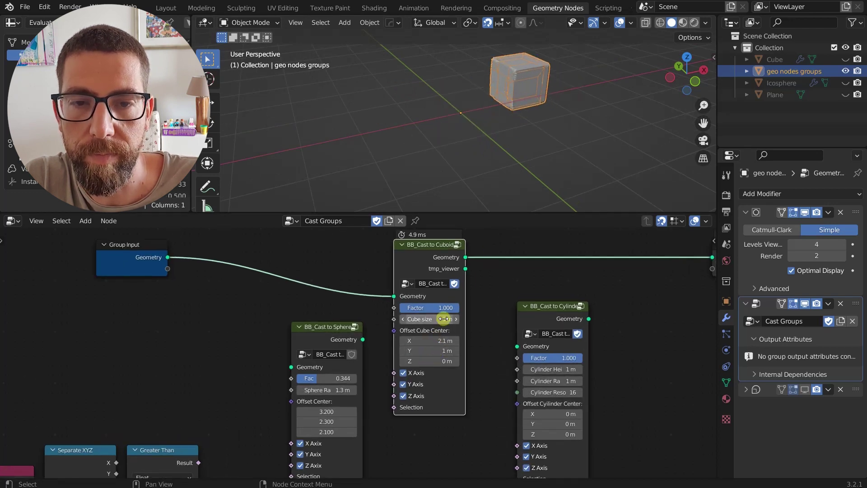
{"action": "left_click_drag", "start_coordinate": [443, 320], "coordinate": [444, 320]}
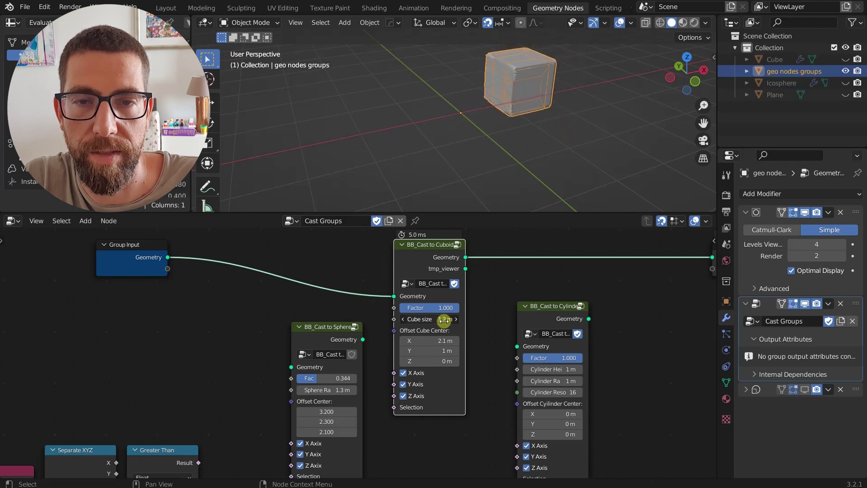
- Toggle the X and Y axis options on BB_Cast to Cuboid to test them, ending with both enabled
{"action": "left_click", "coordinate": [406, 372]}
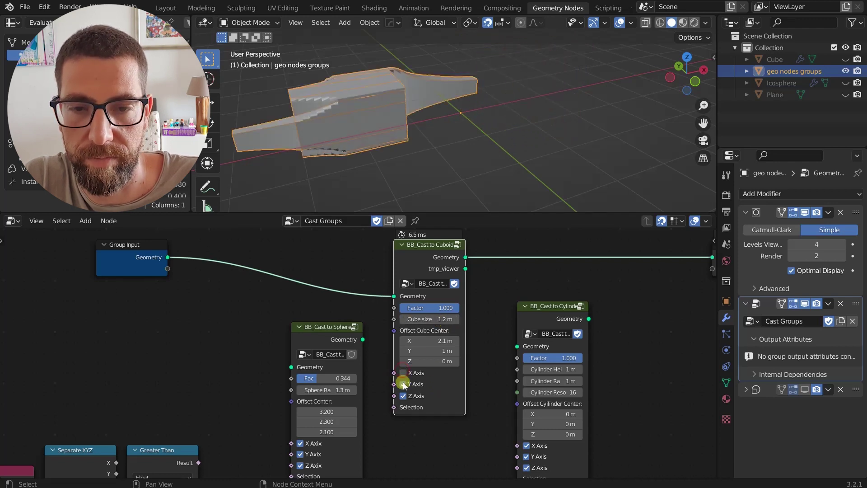
{"action": "left_click", "coordinate": [404, 384]}
{"action": "left_click", "coordinate": [403, 384]}
{"action": "left_click", "coordinate": [403, 384]}
{"action": "left_click", "coordinate": [403, 385]}
{"action": "left_click", "coordinate": [403, 374]}
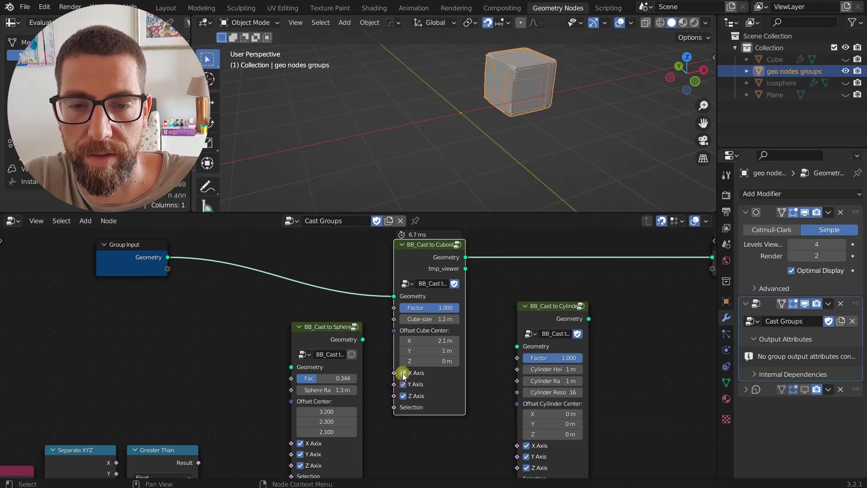
- Link the Greater Than result to the Selection input of BB_Cast to Cuboid
{"action": "scroll", "coordinate": [400, 283], "scroll_direction": "down", "scroll_amount": 2}
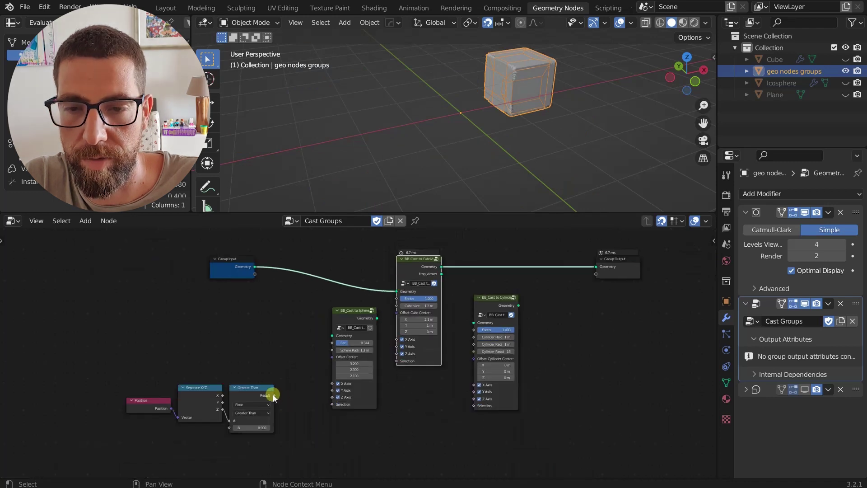
{"action": "left_click_drag", "start_coordinate": [274, 395], "coordinate": [399, 361]}
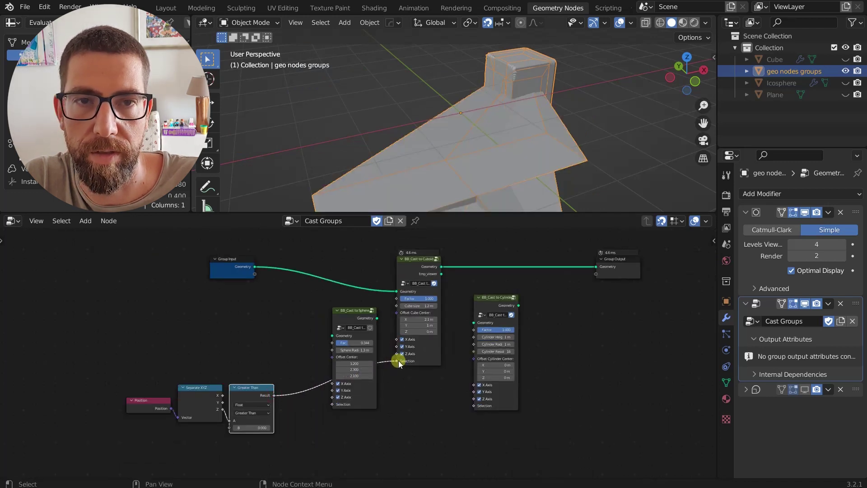
- Test the factor of BB_Cast to Cuboid at 0.253 and return it to 1.000
{"action": "scroll", "coordinate": [423, 304], "scroll_direction": "up", "scroll_amount": 1}
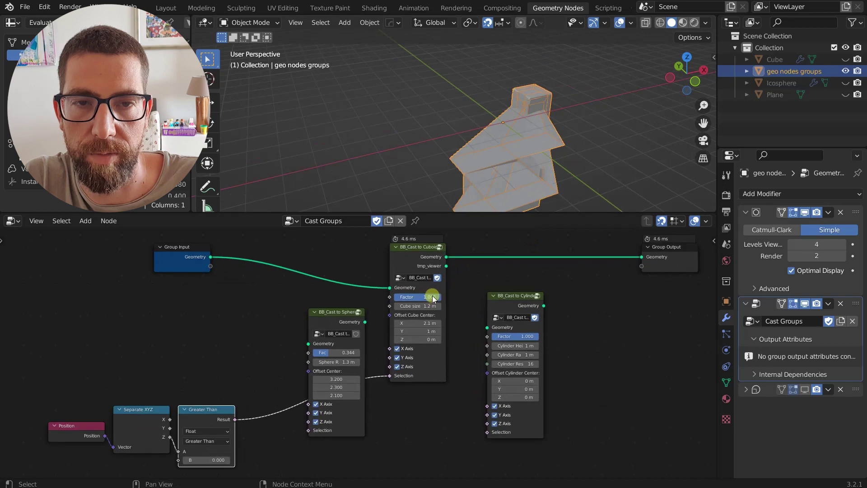
{"action": "left_click_drag", "start_coordinate": [432, 295], "coordinate": [397, 291]}
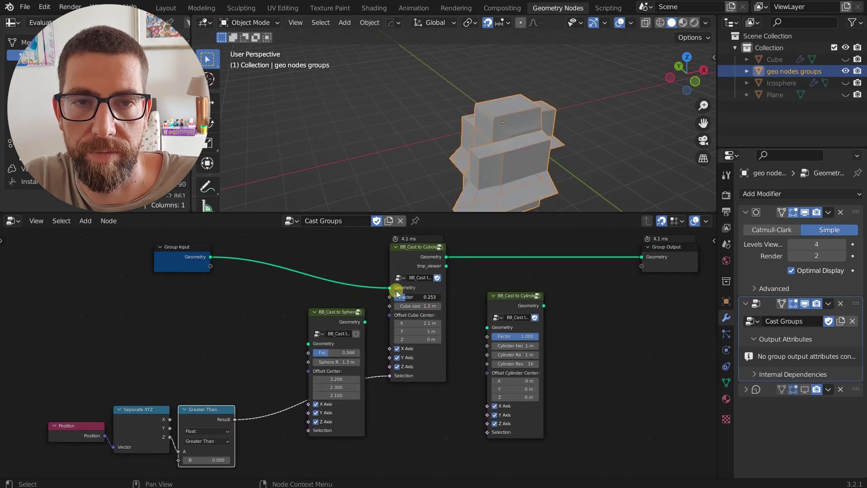
{"action": "middle_click_drag", "start_coordinate": [536, 121], "coordinate": [606, 124]}
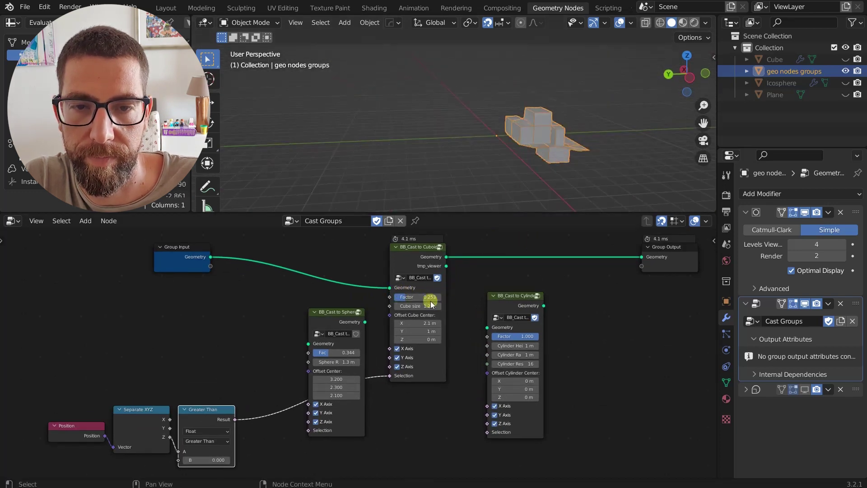
{"action": "left_click_drag", "start_coordinate": [430, 297], "coordinate": [494, 291]}
- Set the BB_Cast to Cuboid offset to -2.1 m in X and -3 m in Y with cube size 2.7 m, and unlink its Selection input
{"action": "scroll", "coordinate": [425, 337], "scroll_direction": "up", "scroll_amount": 1}
{"action": "scroll", "coordinate": [425, 336], "scroll_direction": "up", "scroll_amount": 1}
{"action": "left_click_drag", "start_coordinate": [409, 312], "coordinate": [426, 310]}
{"action": "mouse_move", "coordinate": [427, 328]}
{"action": "left_mouse_down"}
{"action": "mouse_move", "coordinate": [404, 328]}
{"action": "mouse_move", "coordinate": [416, 337]}
{"action": "left_mouse_up"}
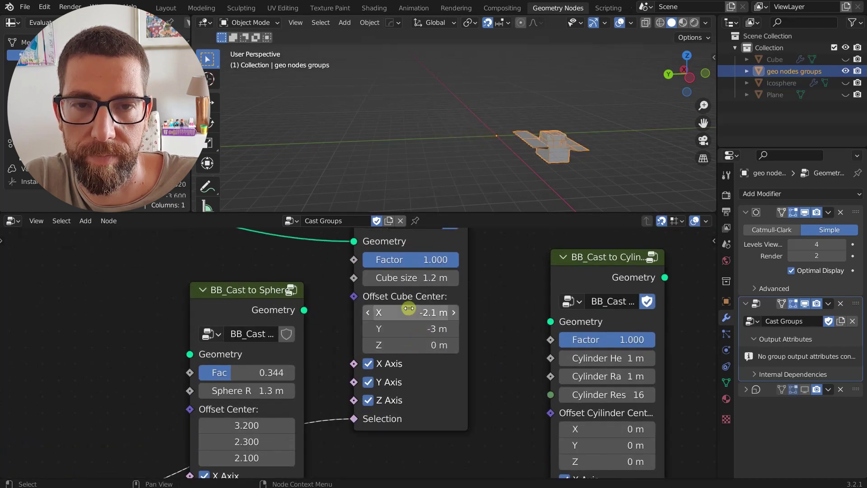
{"action": "left_click_drag", "start_coordinate": [409, 278], "coordinate": [405, 297]}
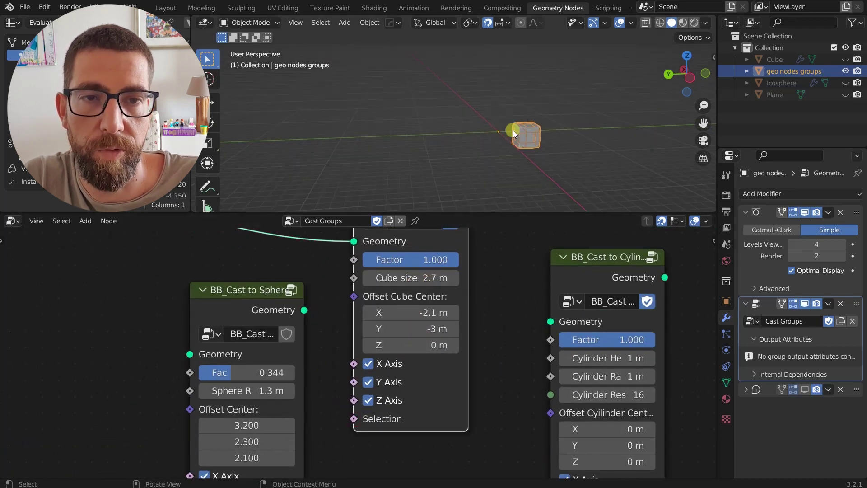
{"action": "scroll", "coordinate": [524, 130], "scroll_direction": "up", "scroll_amount": 4}
{"action": "mouse_move", "coordinate": [526, 129]}
{"action": "middle_mouse_down"}
{"action": "mouse_move", "coordinate": [567, 118]}
{"action": "mouse_move", "coordinate": [568, 131]}
{"action": "mouse_move", "coordinate": [610, 138]}
{"action": "mouse_move", "coordinate": [528, 135]}
{"action": "middle_mouse_up"}
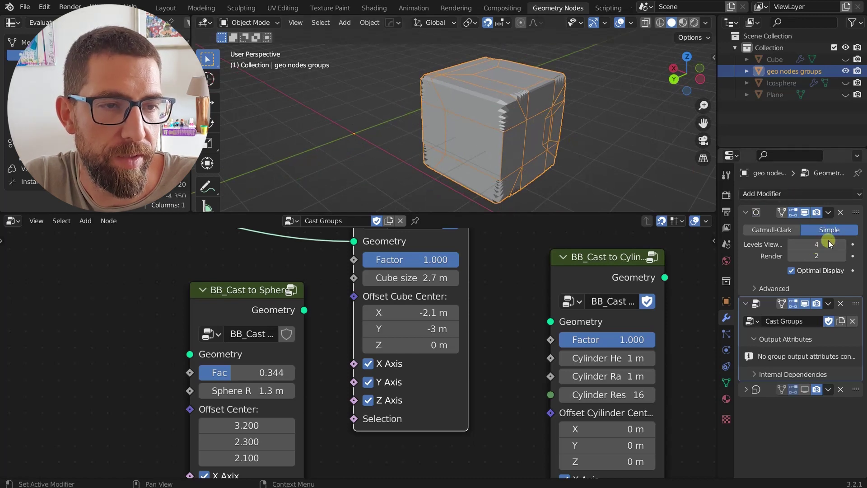
- Test subdivision viewport levels 6 and 3 on the cast mesh, ending at level 4
{"action": "left_click", "coordinate": [843, 244]}
{"action": "left_click", "coordinate": [843, 244]}
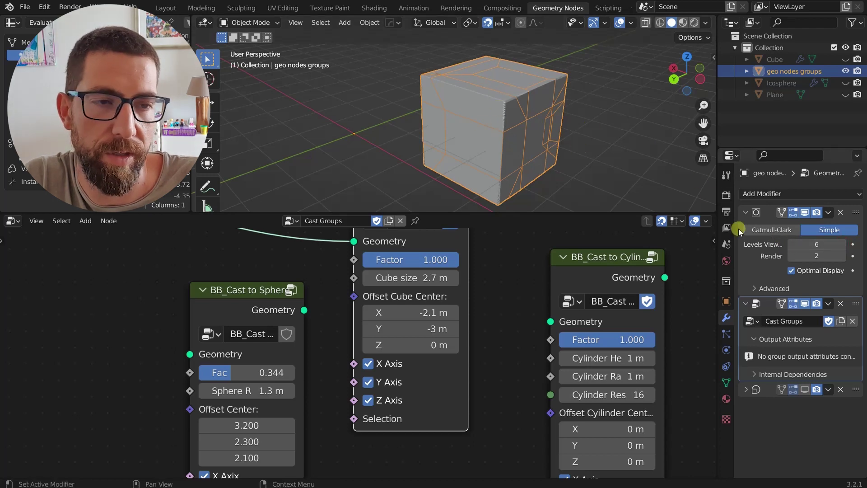
{"action": "left_click", "coordinate": [793, 249]}
{"action": "left_click", "coordinate": [793, 249]}
{"action": "left_click", "coordinate": [792, 249]}
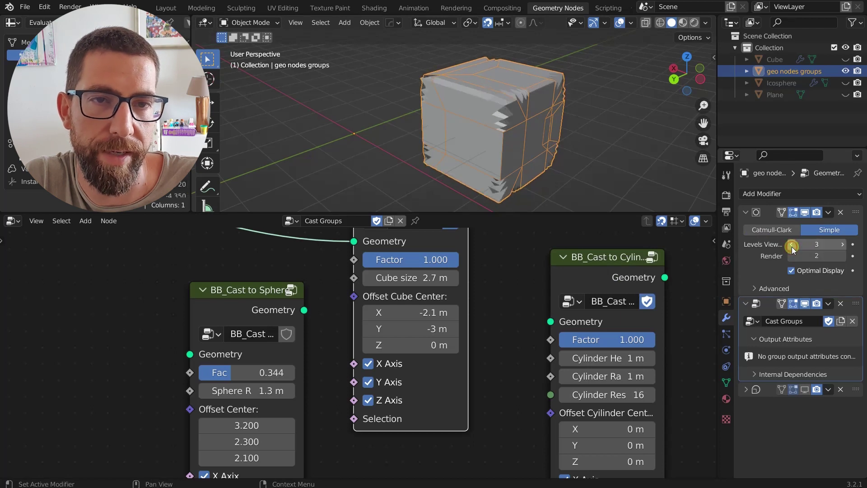
{"action": "left_click", "coordinate": [842, 248]}
{"action": "left_click", "coordinate": [841, 248]}
{"action": "left_click", "coordinate": [843, 247]}
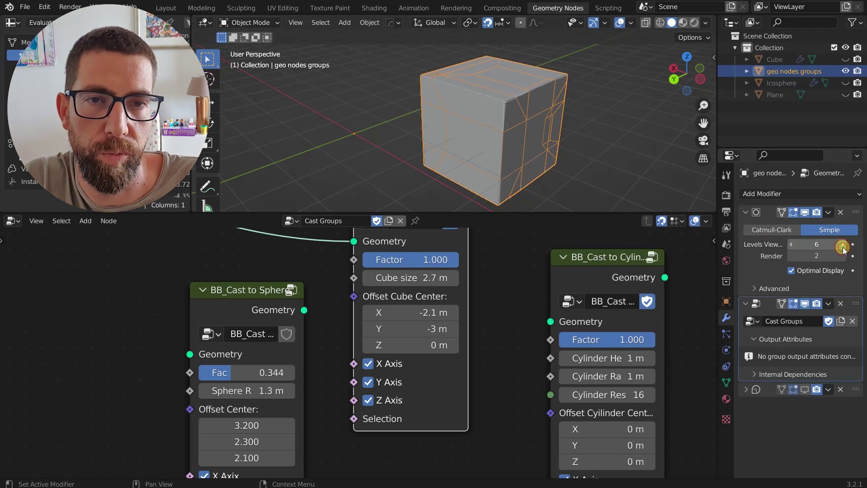
{"action": "left_click", "coordinate": [790, 246]}
{"action": "left_click", "coordinate": [791, 246]}
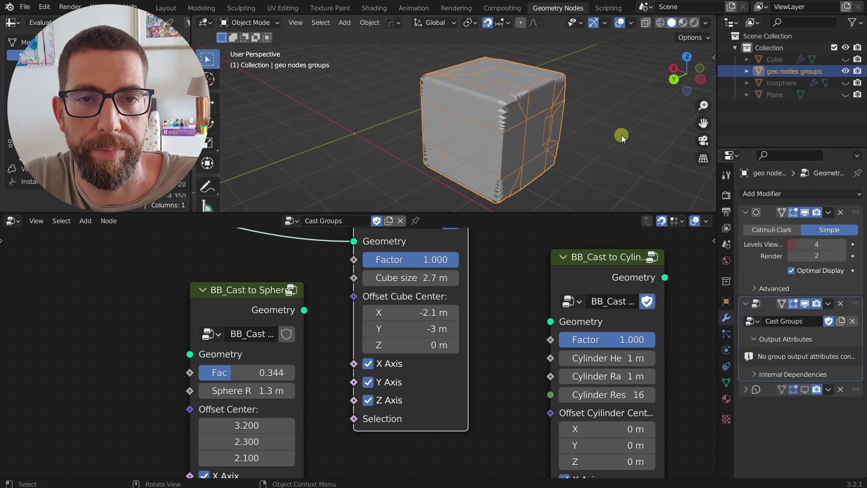
- Set the factor of BB_Cast to Cuboid to 0.000 to view the uncast mesh
{"action": "scroll", "coordinate": [463, 264], "scroll_direction": "down", "scroll_amount": 3}
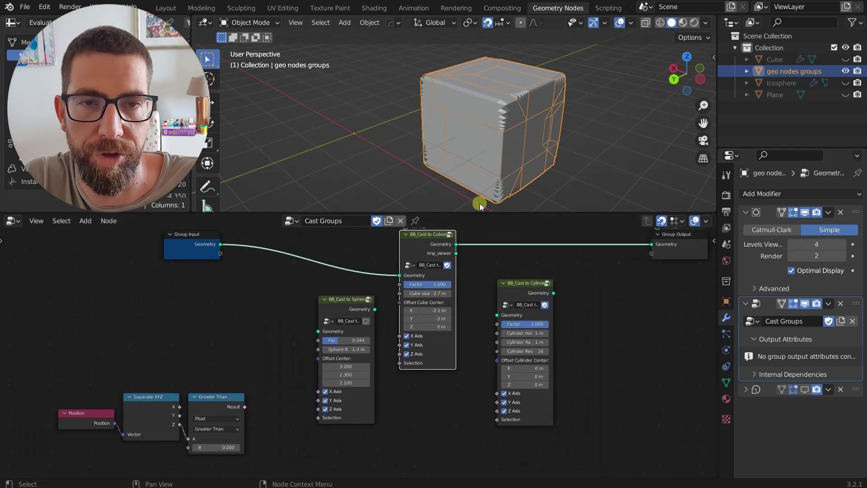
{"action": "left_click", "coordinate": [515, 144]}
{"action": "left_click_drag", "start_coordinate": [433, 291], "coordinate": [387, 284]}
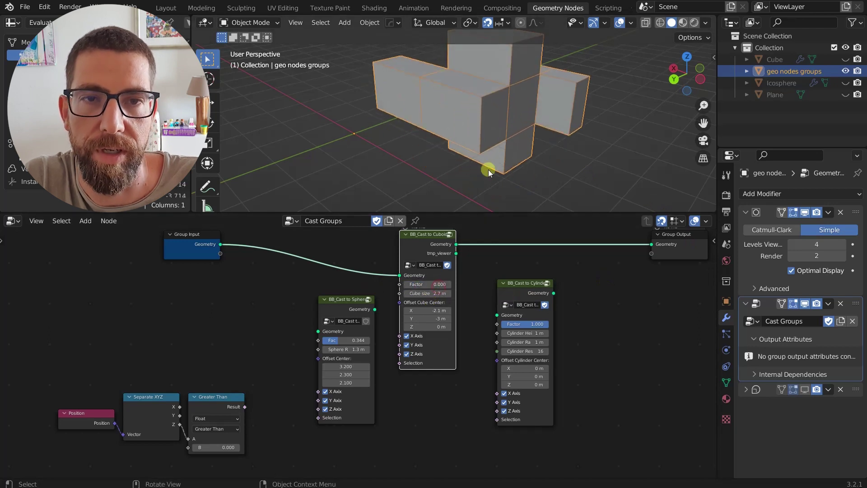
{"action": "middle_click_drag", "start_coordinate": [488, 168], "coordinate": [557, 105]}
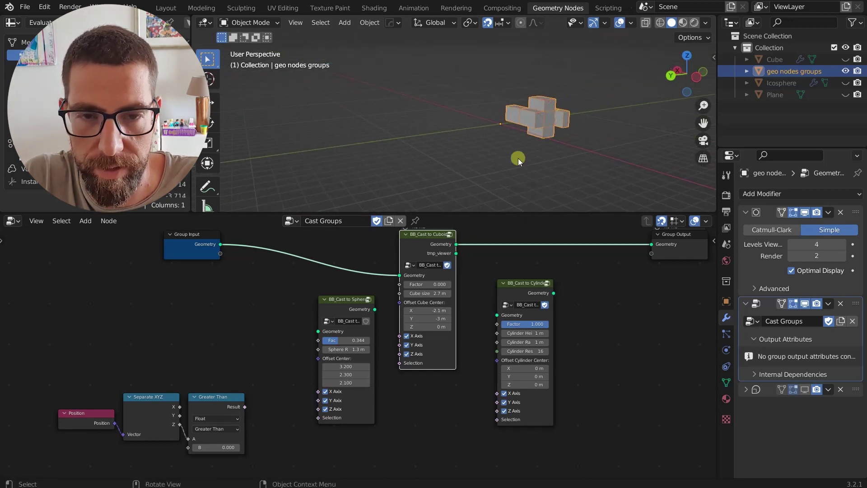
- Replace BB_Cast to Cuboid with BB_Cast to Cylinder in the geometry link between Group Input and Group Output
{"action": "left_click_drag", "start_coordinate": [433, 242], "coordinate": [441, 308], "text": "alt"}
{"action": "mouse_move", "coordinate": [527, 289]}
{"action": "left_mouse_down"}
{"action": "mouse_move", "coordinate": [531, 235]}
{"action": "mouse_move", "coordinate": [525, 294]}
{"action": "left_mouse_up"}
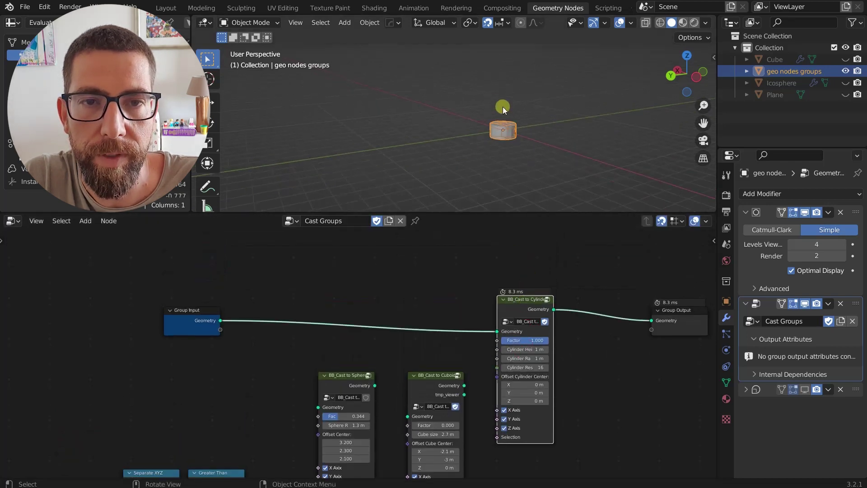
{"action": "scroll", "coordinate": [542, 352], "scroll_direction": "up", "scroll_amount": 5}
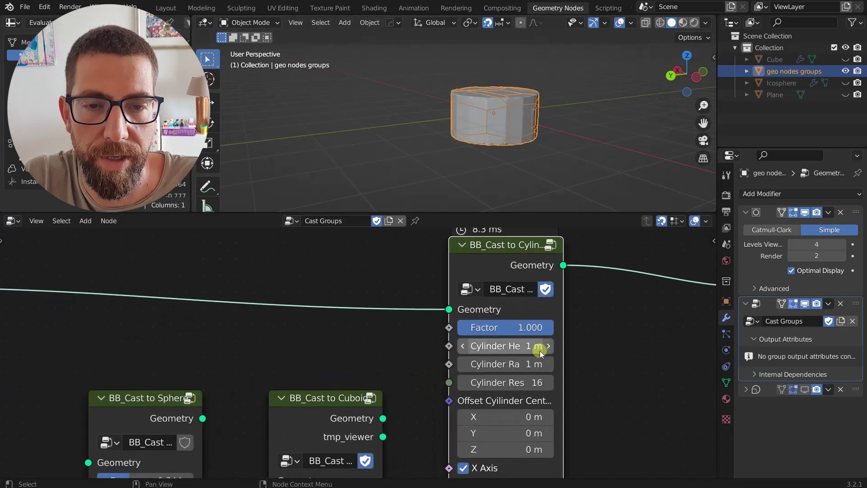
- Set the BB_Cast to Cylinder height to 1.3 m, radius to 1.2 m and resolution to 8
{"action": "left_click_drag", "start_coordinate": [495, 345], "coordinate": [513, 388]}
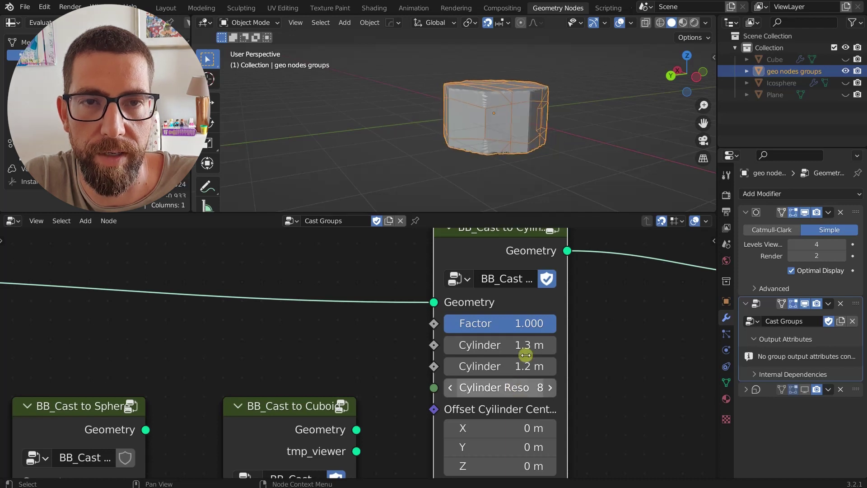
{"action": "middle_click_drag", "start_coordinate": [527, 143], "coordinate": [533, 126]}
{"action": "scroll", "coordinate": [520, 327], "scroll_direction": "down", "scroll_amount": 2}
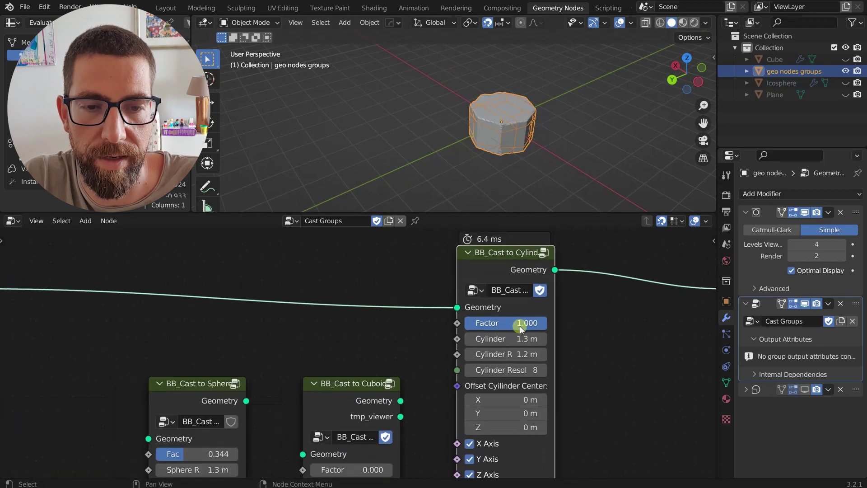
- Vary the factor of BB_Cast to Cylinder to test its effect, ending at 1.000
{"action": "mouse_move", "coordinate": [524, 324]}
{"action": "left_mouse_down"}
{"action": "mouse_move", "coordinate": [442, 322]}
{"action": "mouse_move", "coordinate": [525, 318]}
{"action": "mouse_move", "coordinate": [445, 318]}
{"action": "mouse_move", "coordinate": [517, 316]}
{"action": "mouse_move", "coordinate": [440, 320]}
{"action": "mouse_move", "coordinate": [537, 318]}
{"action": "left_mouse_up"}
{"action": "scroll", "coordinate": [521, 149], "scroll_direction": "down", "scroll_amount": 5}
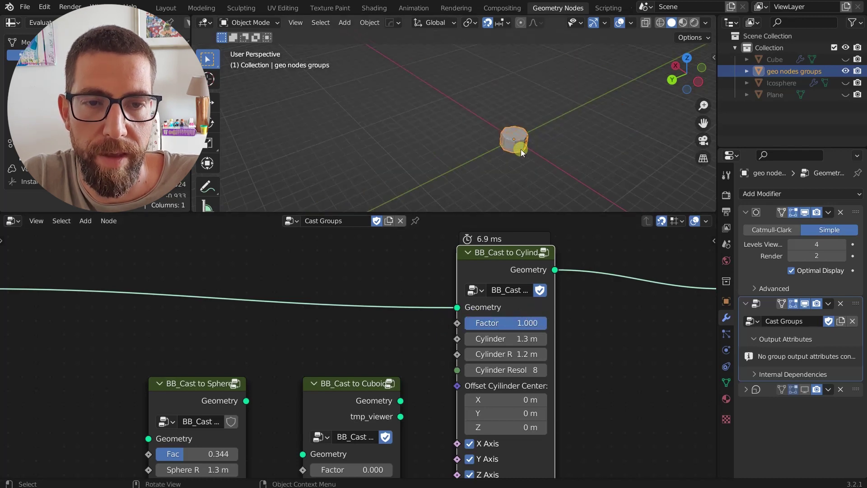
{"action": "scroll", "coordinate": [516, 281], "scroll_direction": "down", "scroll_amount": 2}
{"action": "scroll", "coordinate": [515, 281], "scroll_direction": "up", "scroll_amount": 2}
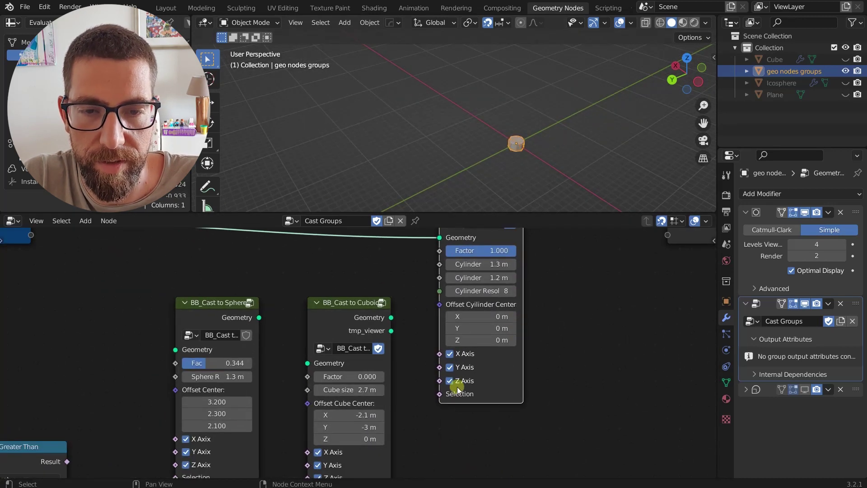
- Detach BB_Cast to Cylinder from the geometry link and place it in line with the other two cast nodes
{"action": "scroll", "coordinate": [553, 318], "scroll_direction": "down", "scroll_amount": 2}
{"action": "middle_click_drag", "start_coordinate": [559, 306], "coordinate": [560, 349]}
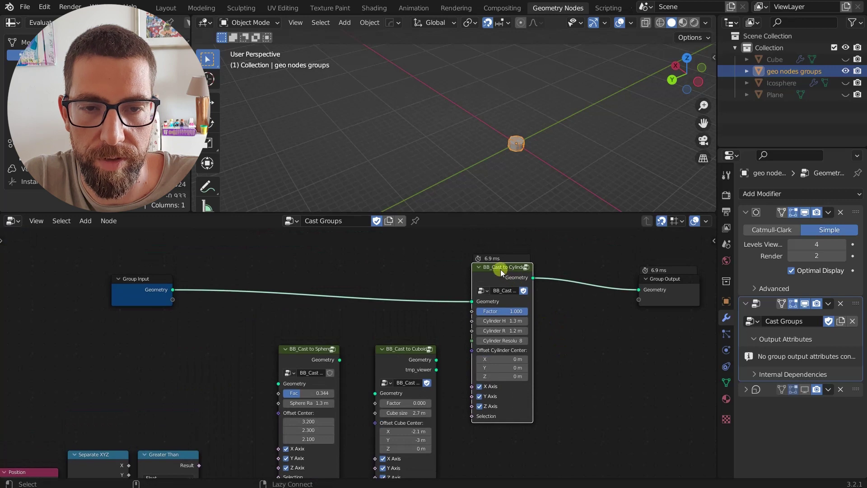
{"action": "left_click_drag", "start_coordinate": [501, 269], "coordinate": [496, 357], "text": "alt"}
{"action": "left_click", "coordinate": [531, 317]}
{"action": "scroll", "coordinate": [530, 317], "scroll_direction": "down", "scroll_amount": 6}
{"action": "scroll", "coordinate": [573, 373], "scroll_direction": "up", "scroll_amount": 3}
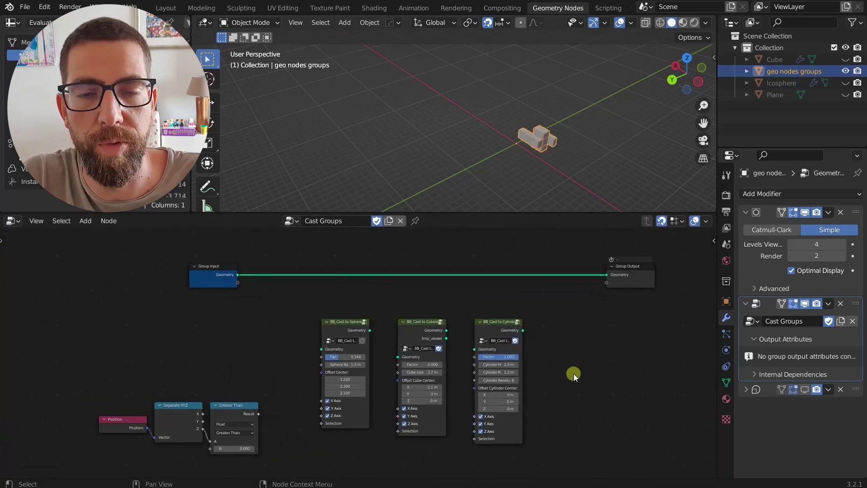
{"action": "middle_click_drag", "start_coordinate": [573, 374], "coordinate": [567, 344]}
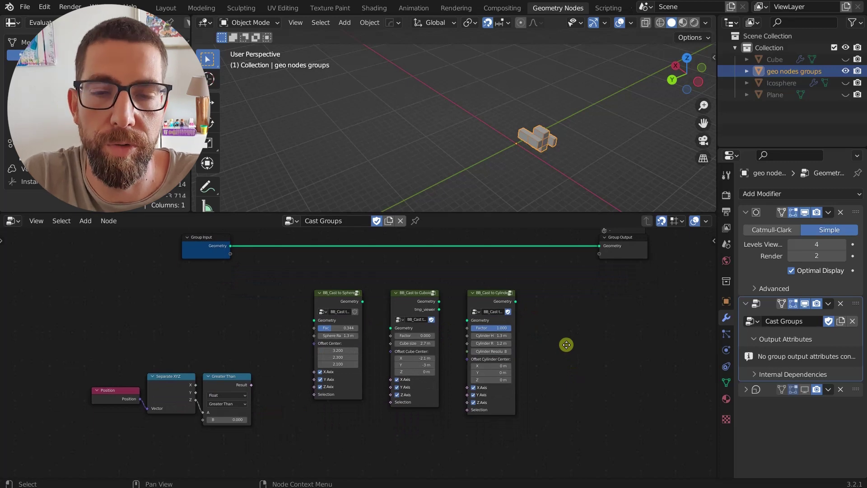
{"action": "scroll", "coordinate": [335, 324], "scroll_direction": "up", "scroll_amount": 2}
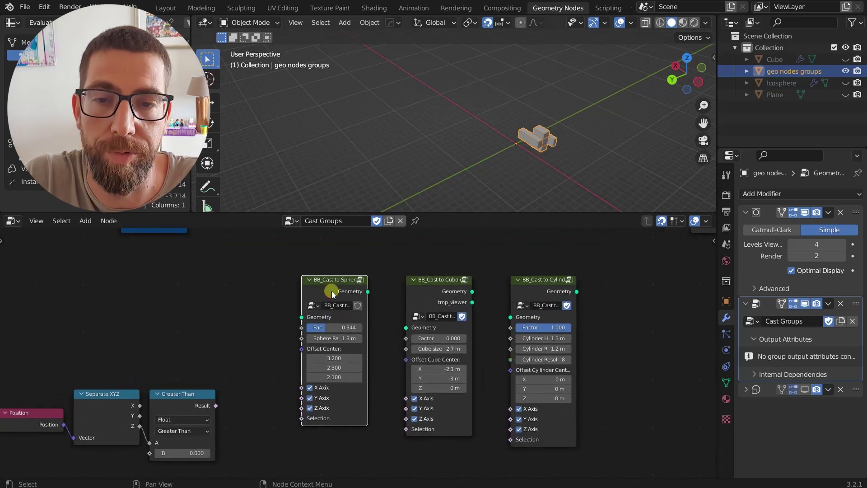
- Move the three cast group nodes together a little closer to the geometry link
{"action": "scroll", "coordinate": [459, 297], "scroll_direction": "down", "scroll_amount": 3}
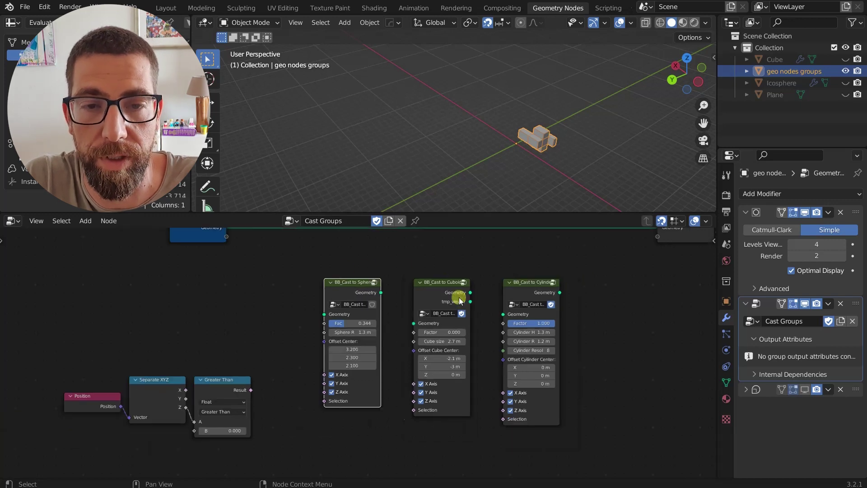
{"action": "left_click_drag", "start_coordinate": [524, 303], "coordinate": [427, 330]}
{"action": "key", "text": "g"}
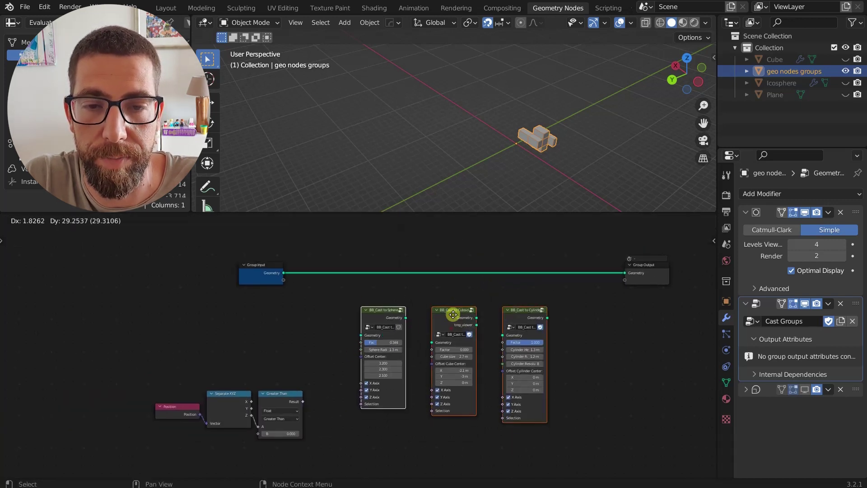
{"action": "left_click", "coordinate": [467, 306]}
- Insert BB_Cast to Sphere into the geometry link and set its factor to 1.000
{"action": "left_click", "coordinate": [393, 301]}
{"action": "left_click_drag", "start_coordinate": [392, 301], "coordinate": [392, 267]}
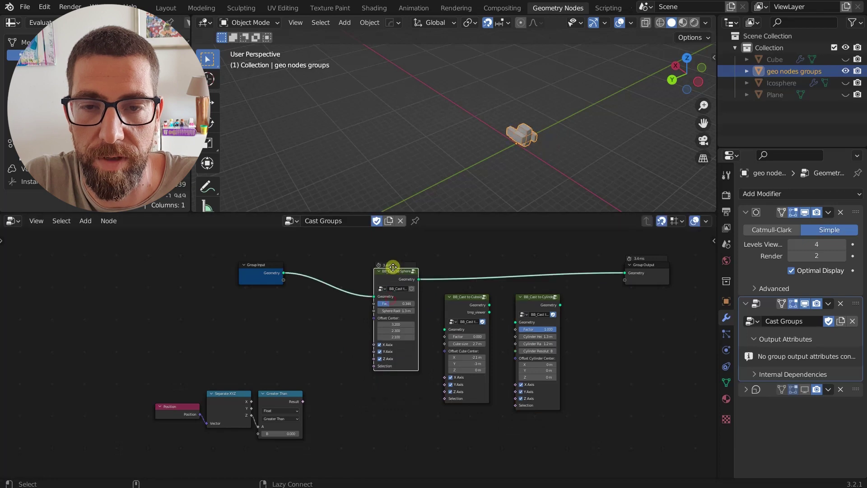
{"action": "scroll", "coordinate": [394, 281], "scroll_direction": "up", "scroll_amount": 3}
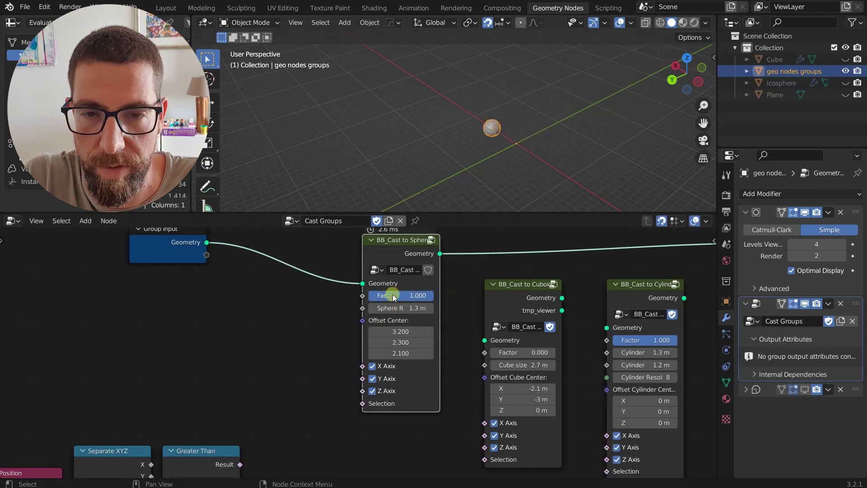
- Open the BB_Cast to Sphere node group and examine its inner nodes from Group Input through to Set Position
{"action": "key", "text": "Tab"}
{"action": "scroll", "coordinate": [414, 314], "scroll_direction": "down", "scroll_amount": 6}
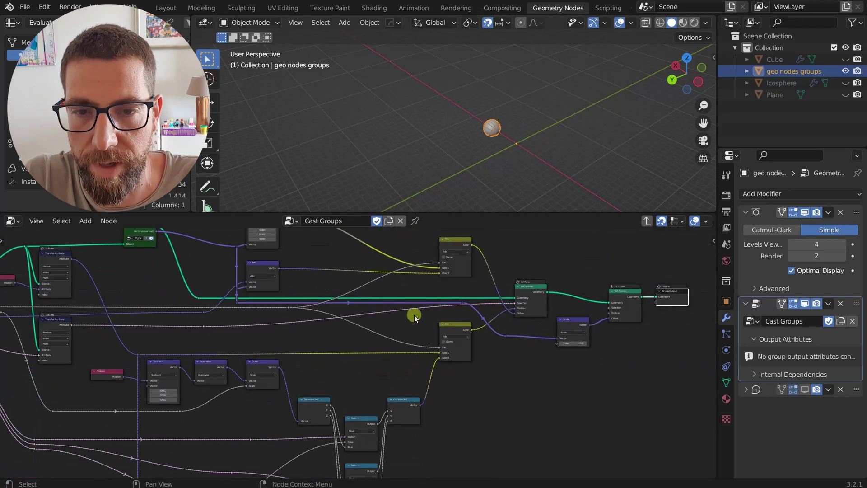
{"action": "scroll", "coordinate": [408, 324], "scroll_direction": "up", "scroll_amount": 6}
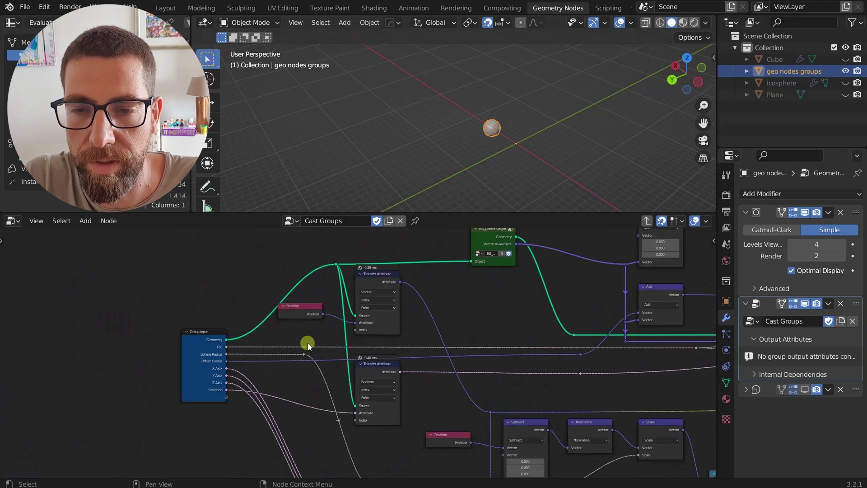
{"action": "scroll", "coordinate": [275, 330], "scroll_direction": "down", "scroll_amount": 5}
{"action": "middle_click_drag", "start_coordinate": [373, 333], "coordinate": [366, 334]}
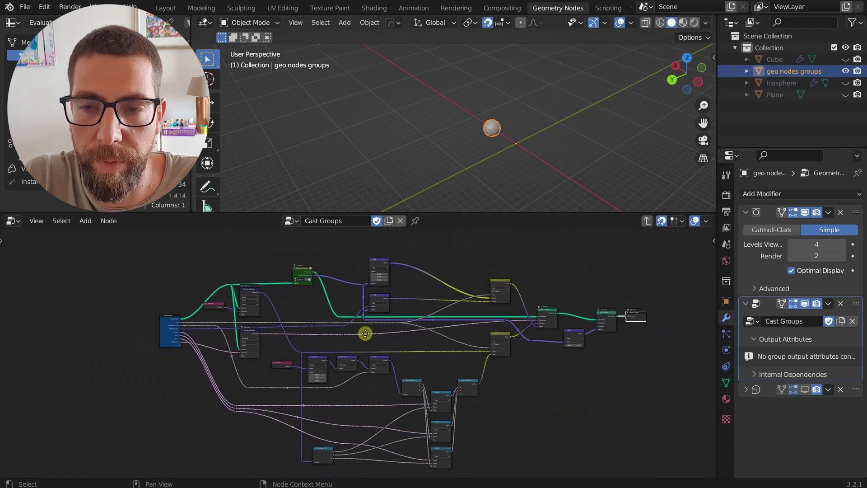
{"action": "scroll", "coordinate": [570, 310], "scroll_direction": "up", "scroll_amount": 6}
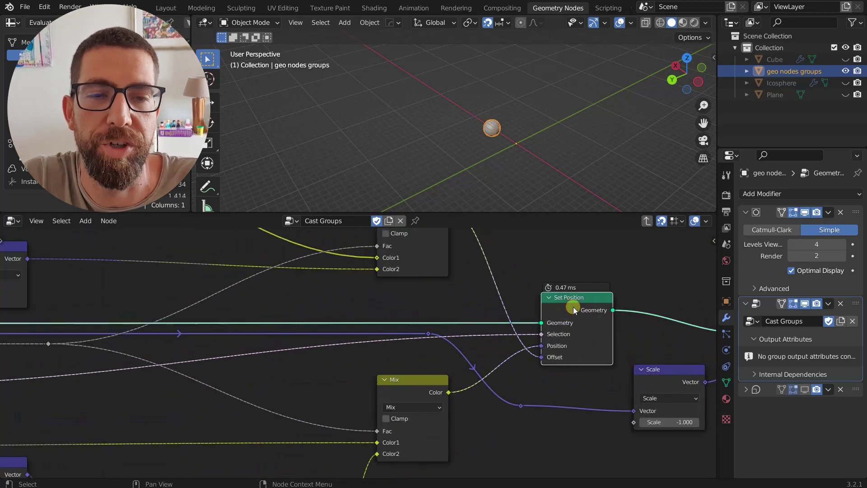
{"action": "scroll", "coordinate": [573, 307], "scroll_direction": "down", "scroll_amount": 6}
{"action": "scroll", "coordinate": [204, 315], "scroll_direction": "up", "scroll_amount": 1}
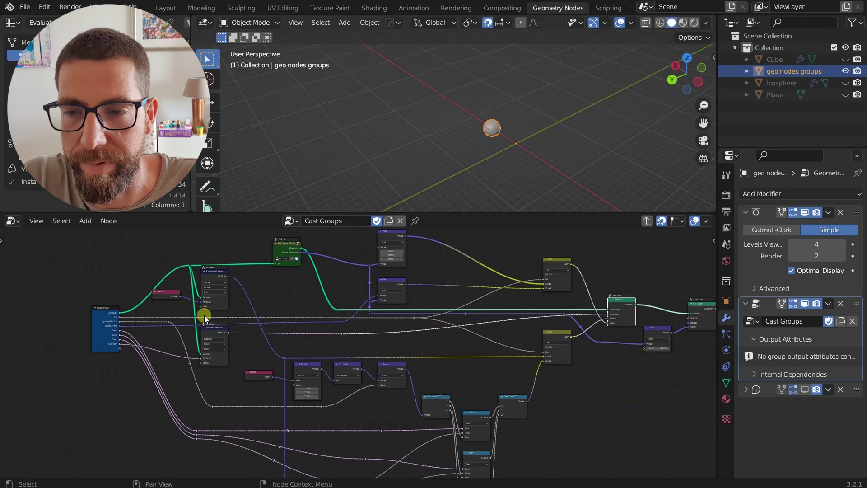
- Preview the raw geometry of the Group Input node inside the sphere cast group
{"action": "left_click", "coordinate": [112, 311], "text": "ctrl+shift"}
{"action": "middle_click_drag", "start_coordinate": [537, 159], "coordinate": [572, 127], "text": "shift"}
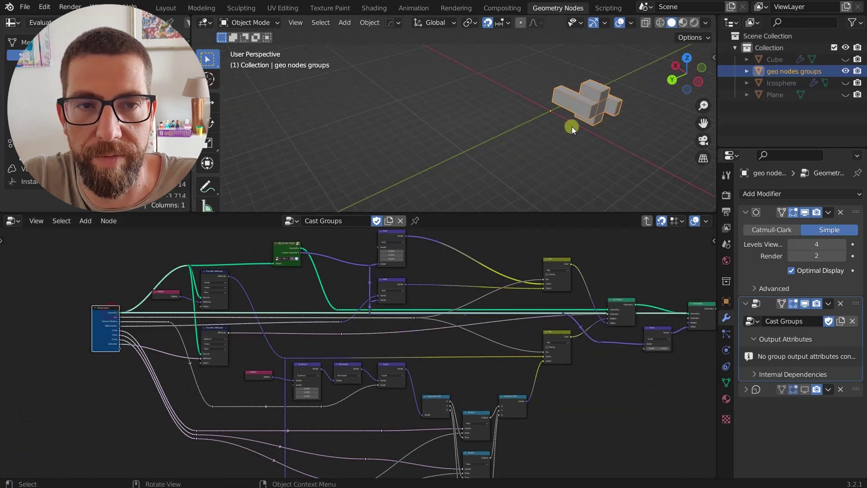
{"action": "scroll", "coordinate": [572, 126], "scroll_direction": "up", "scroll_amount": 1}
- Preview the geometry output of the BB_Center Origin node in the viewport
{"action": "scroll", "coordinate": [264, 294], "scroll_direction": "up", "scroll_amount": 5}
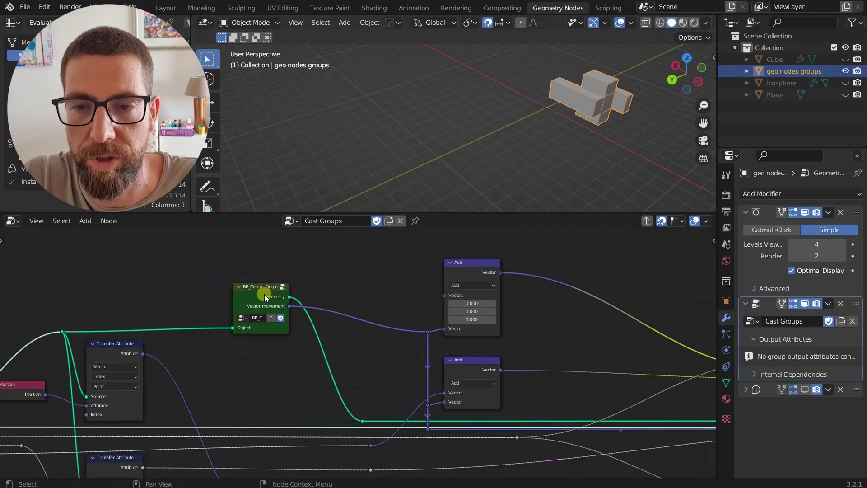
{"action": "left_click", "coordinate": [247, 292], "text": "ctrl+shift"}
{"action": "scroll", "coordinate": [541, 123], "scroll_direction": "up", "scroll_amount": 2}
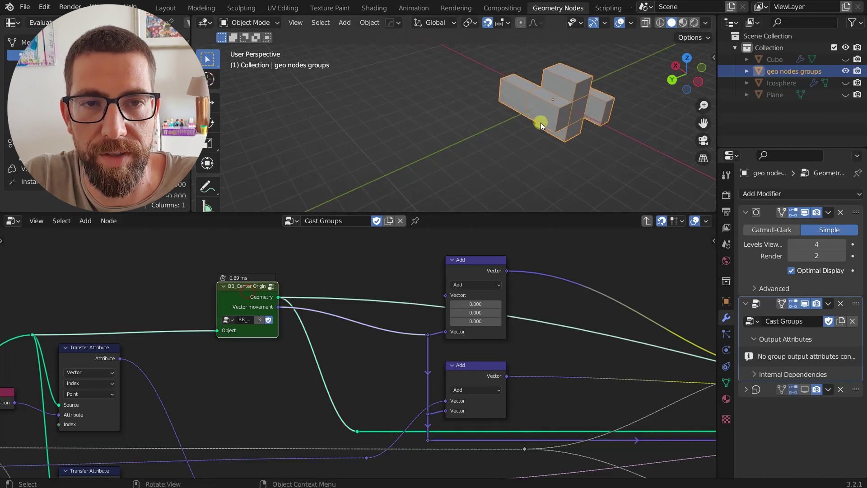
- Open the BB_Center Origin node group, examine its inner nodes, and return to the sphere cast group
{"action": "scroll", "coordinate": [541, 123], "scroll_direction": "up", "scroll_amount": 1}
{"action": "scroll", "coordinate": [229, 298], "scroll_direction": "up", "scroll_amount": 2}
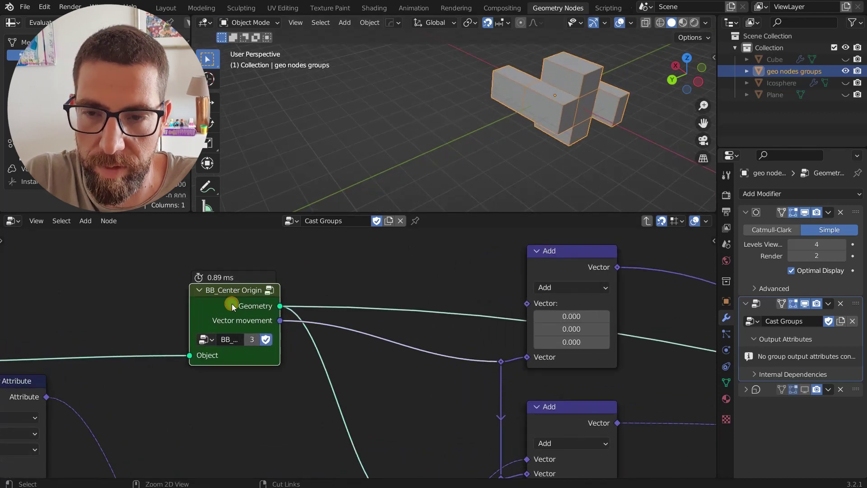
{"action": "key", "text": "Tab"}
{"action": "scroll", "coordinate": [359, 307], "scroll_direction": "down", "scroll_amount": 6}
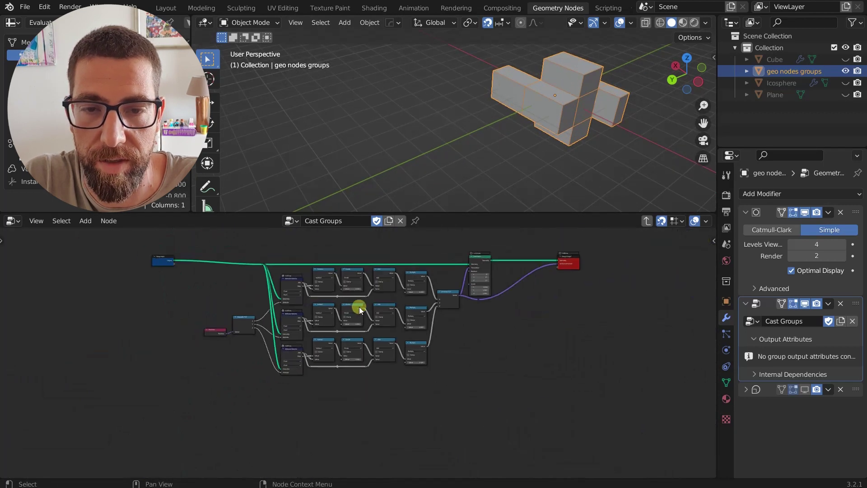
{"action": "middle_click_drag", "start_coordinate": [351, 350], "coordinate": [367, 352]}
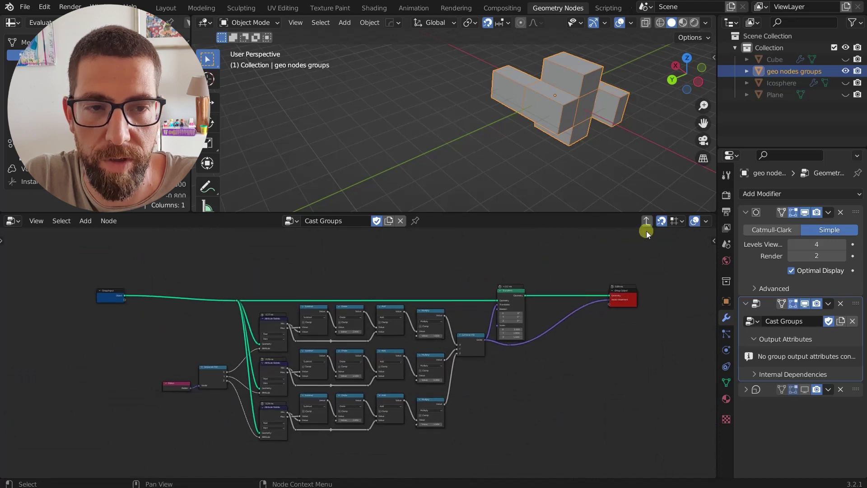
{"action": "left_click", "coordinate": [646, 219]}
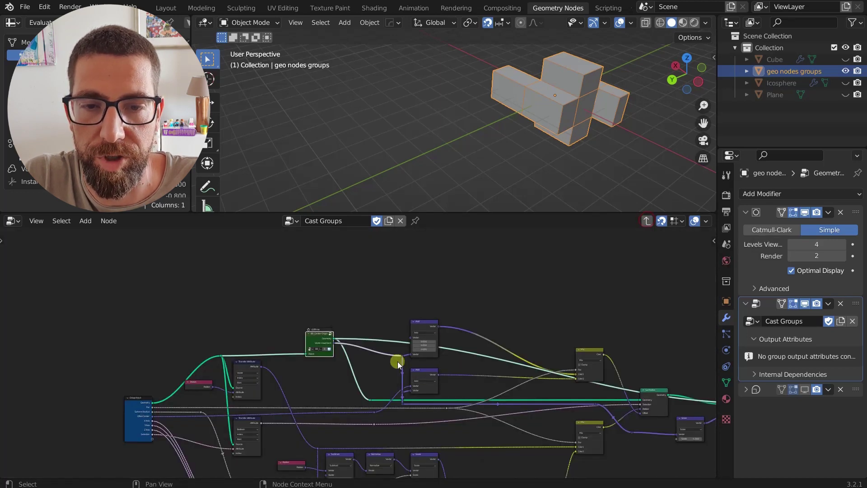
- Preview the Group Input node's geometry and compare the mesh's position with the world origin
{"action": "middle_click_drag", "start_coordinate": [397, 359], "coordinate": [397, 283]}
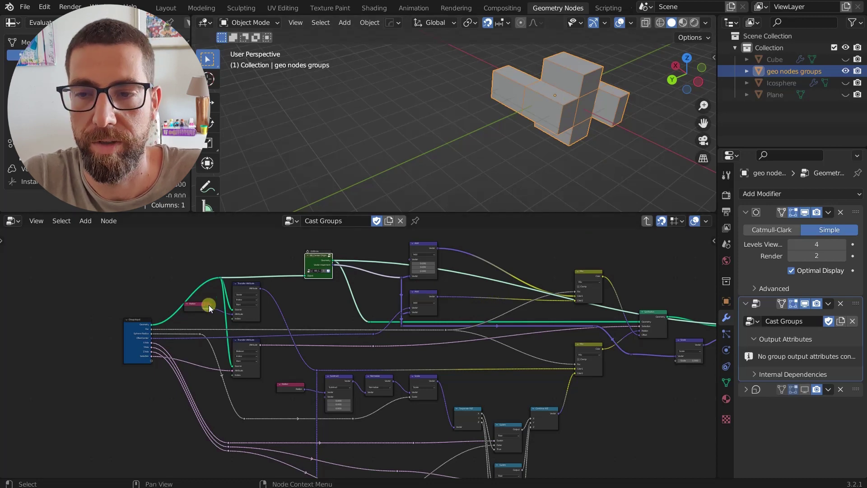
{"action": "left_click", "coordinate": [135, 325], "text": "alt+shift"}
{"action": "scroll", "coordinate": [497, 135], "scroll_direction": "down", "scroll_amount": 2}
{"action": "middle_click_drag", "start_coordinate": [476, 137], "coordinate": [613, 112]}
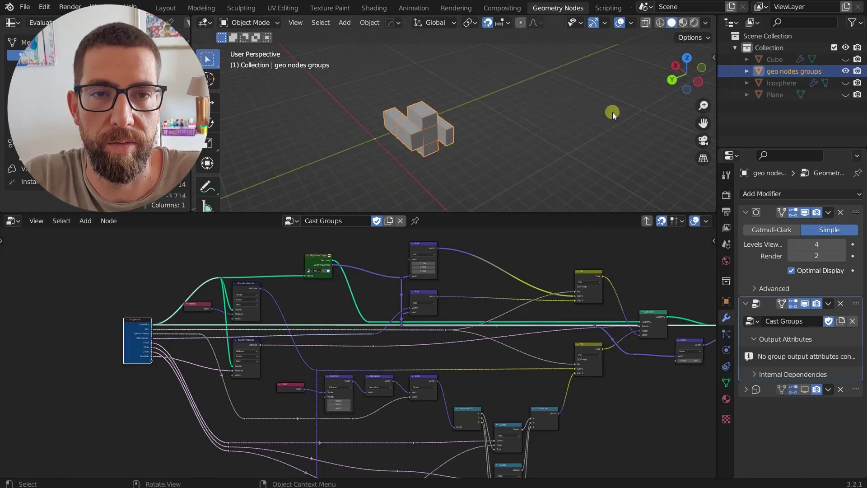
{"action": "scroll", "coordinate": [359, 143], "scroll_direction": "up", "scroll_amount": 3}
{"action": "scroll", "coordinate": [323, 257], "scroll_direction": "up", "scroll_amount": 2}
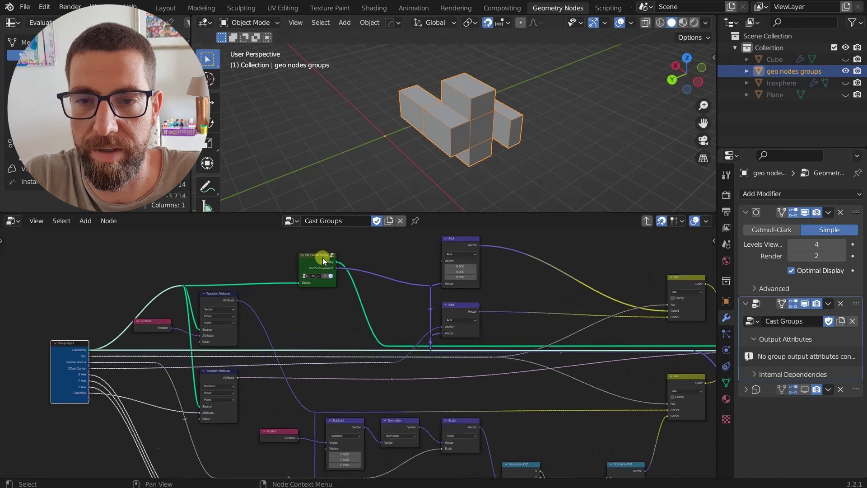
- Preview the BB_Center Origin geometry and examine the node's Geometry and Vector movement outputs
{"action": "left_click", "coordinate": [321, 258], "text": "alt+shift"}
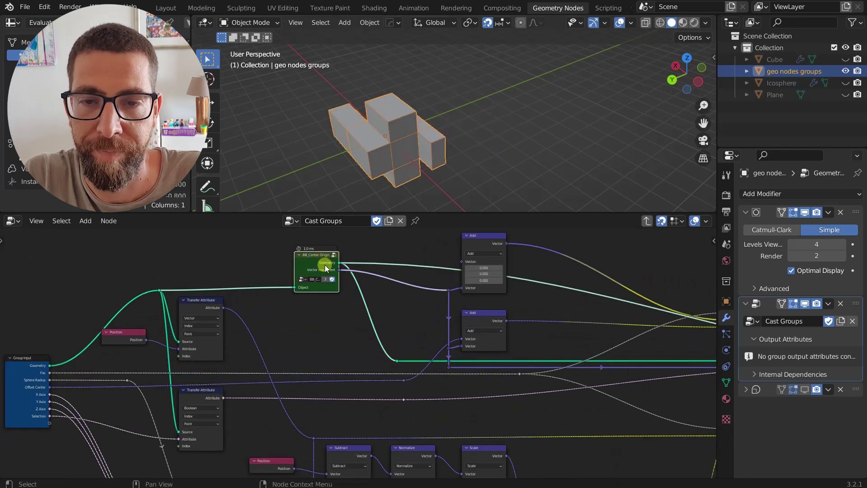
{"action": "scroll", "coordinate": [333, 273], "scroll_direction": "up", "scroll_amount": 7}
{"action": "scroll", "coordinate": [334, 277], "scroll_direction": "up", "scroll_amount": 2}
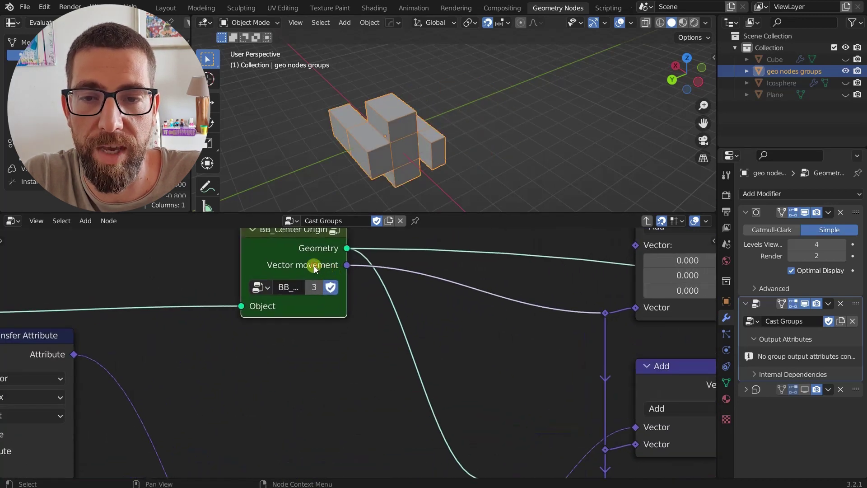
{"action": "scroll", "coordinate": [332, 256], "scroll_direction": "down", "scroll_amount": 2}
{"action": "scroll", "coordinate": [304, 257], "scroll_direction": "down", "scroll_amount": 2}
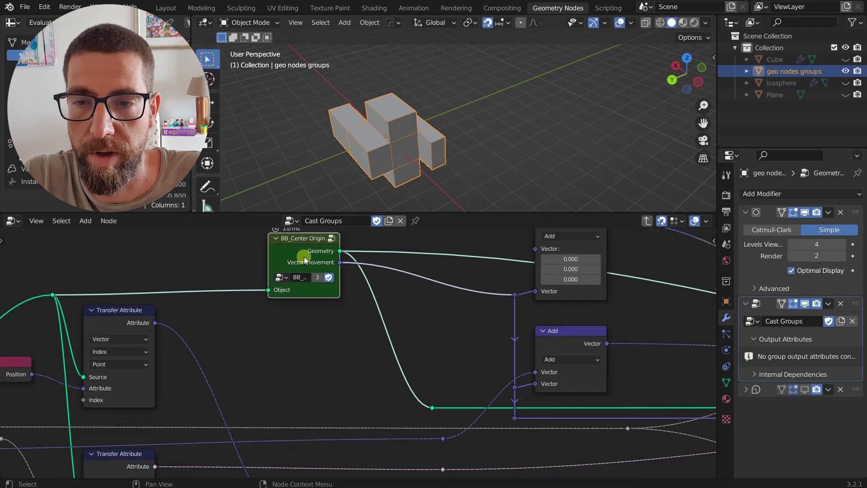
- Preview the Group Input geometry again, annotate the offset between the mesh and the world origin, and erase the annotation
{"action": "left_click", "coordinate": [15, 357], "text": "ctrl+shift"}
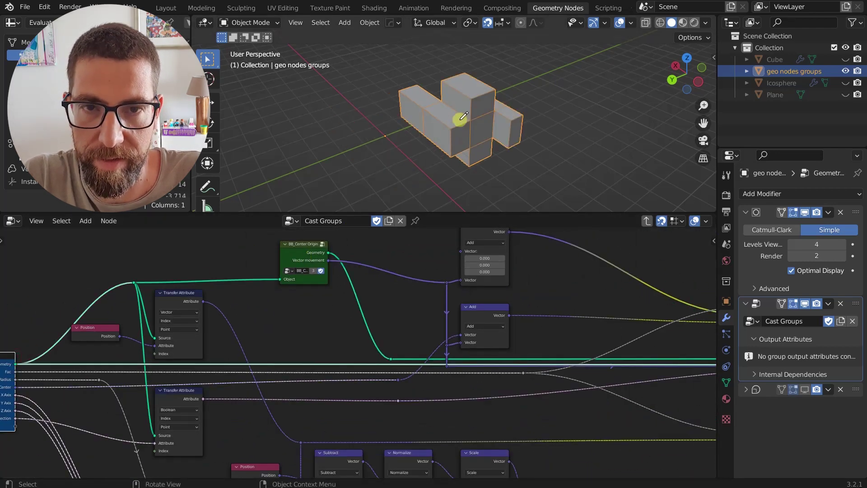
{"action": "mouse_move", "coordinate": [460, 121]}
{"action": "left_mouse_down"}
{"action": "mouse_move", "coordinate": [382, 134]}
{"action": "mouse_move", "coordinate": [410, 147]}
{"action": "left_mouse_up"}
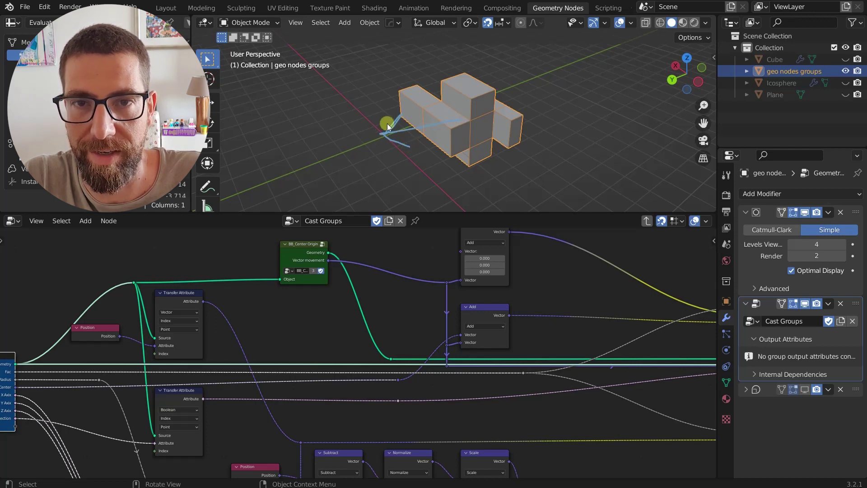
{"action": "right_click_drag", "start_coordinate": [461, 129], "coordinate": [384, 138]}
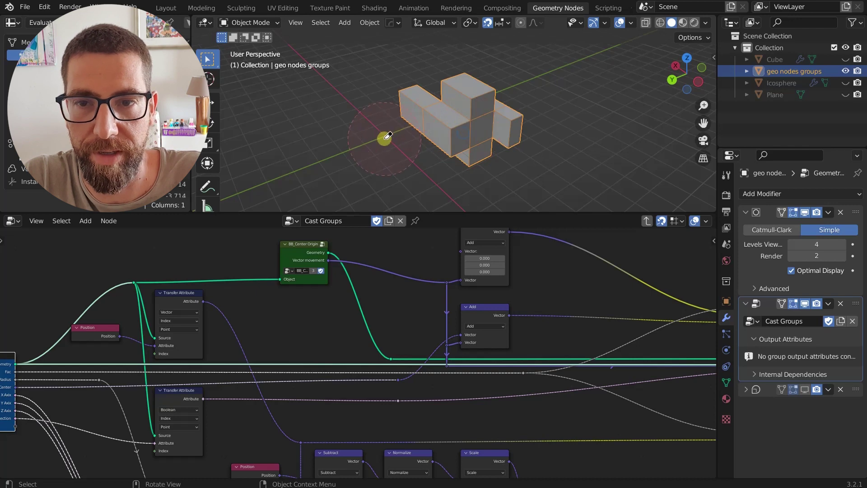
{"action": "scroll", "coordinate": [320, 259], "scroll_direction": "up", "scroll_amount": 4}
{"action": "scroll", "coordinate": [318, 261], "scroll_direction": "down", "scroll_amount": 2}
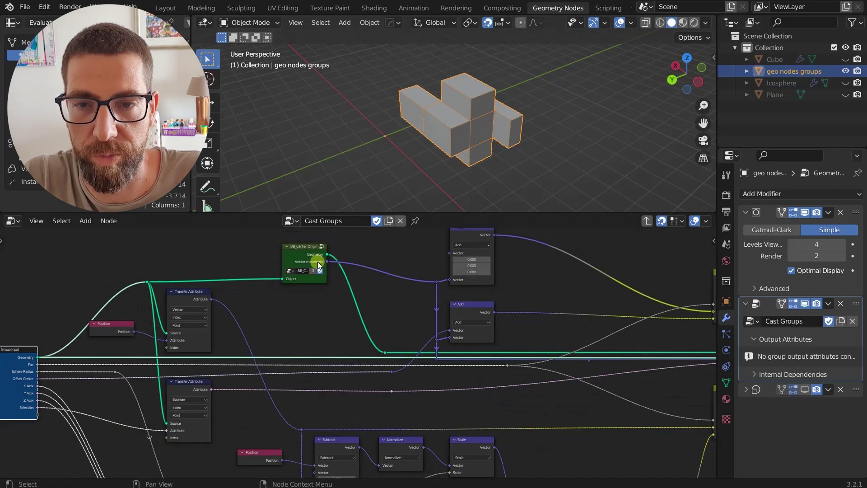
{"action": "scroll", "coordinate": [443, 281], "scroll_direction": "down", "scroll_amount": 2}
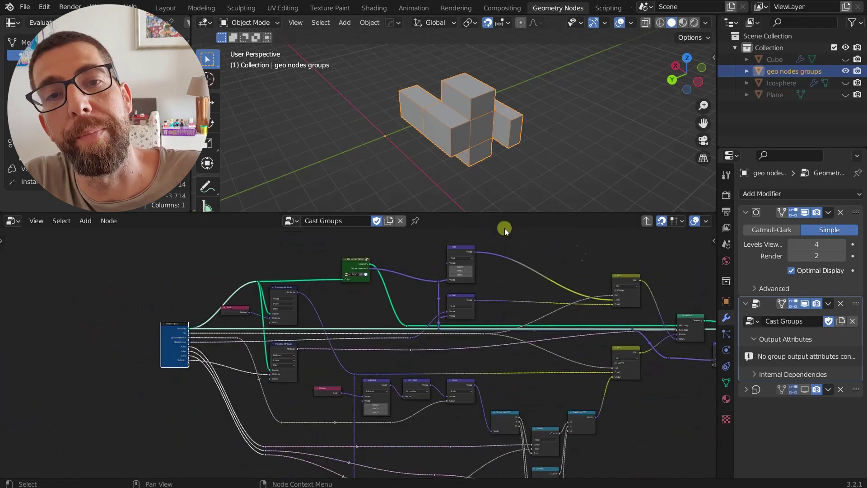
{"action": "scroll", "coordinate": [464, 106], "scroll_direction": "up", "scroll_amount": 2}
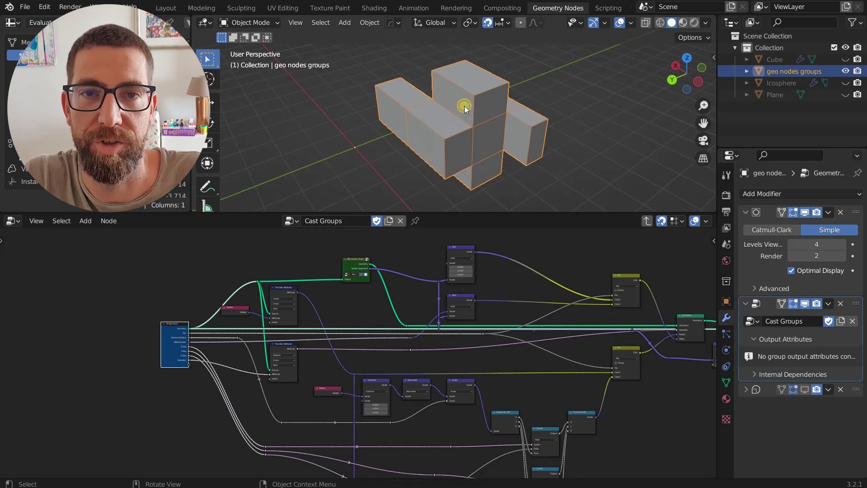
- Switch the preview back to the BB_Center Origin geometry and examine the mesh around the world origin
{"action": "left_click", "coordinate": [353, 262], "text": "alt+shift"}
{"action": "scroll", "coordinate": [403, 83], "scroll_direction": "down", "scroll_amount": 4}
{"action": "scroll", "coordinate": [402, 102], "scroll_direction": "up", "scroll_amount": 4}
{"action": "scroll", "coordinate": [470, 177], "scroll_direction": "down", "scroll_amount": 3}
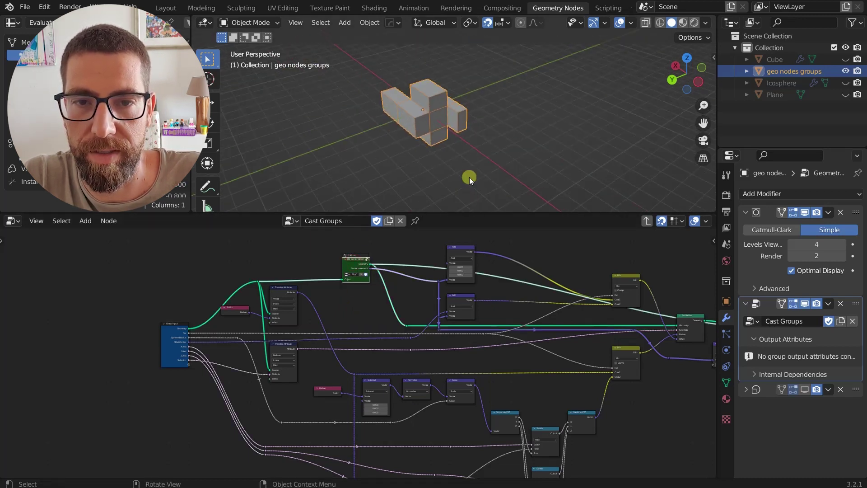
{"action": "scroll", "coordinate": [435, 111], "scroll_direction": "up", "scroll_amount": 2}
{"action": "scroll", "coordinate": [416, 123], "scroll_direction": "up", "scroll_amount": 1}
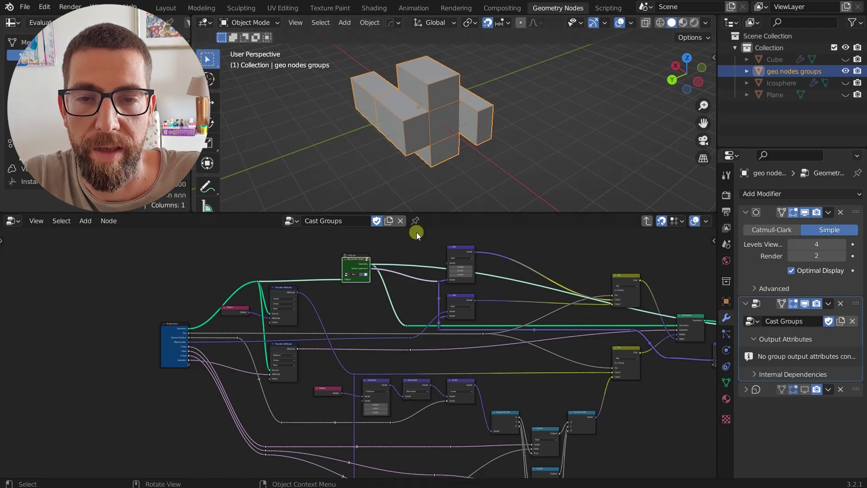
{"action": "middle_click_drag", "start_coordinate": [410, 269], "coordinate": [390, 262]}
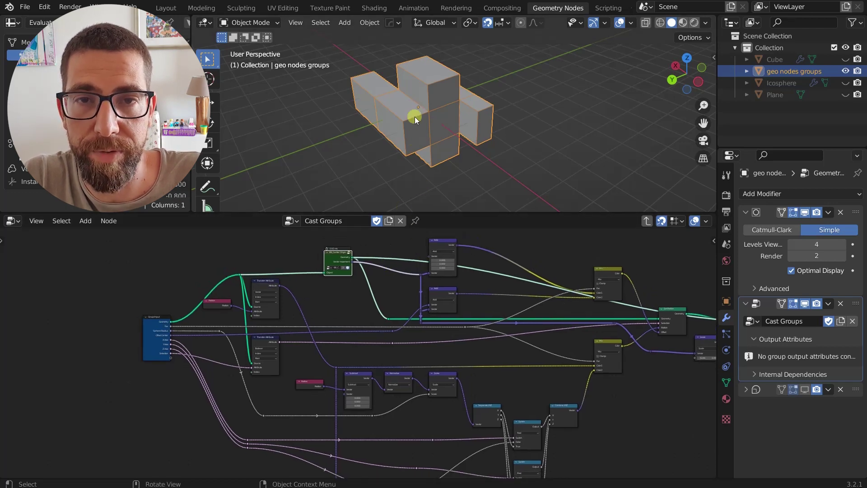
{"action": "scroll", "coordinate": [427, 297], "scroll_direction": "up", "scroll_amount": 3}
{"action": "scroll", "coordinate": [427, 297], "scroll_direction": "down", "scroll_amount": 3}
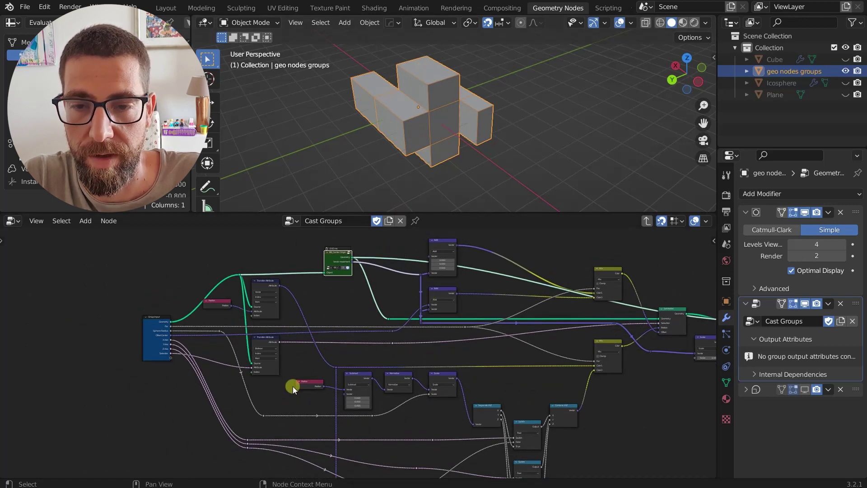
- Examine the Position node and the Subtract node it feeds, selecting each in turn
{"action": "scroll", "coordinate": [298, 384], "scroll_direction": "up", "scroll_amount": 2}
{"action": "left_click", "coordinate": [314, 381]}
{"action": "scroll", "coordinate": [321, 377], "scroll_direction": "up", "scroll_amount": 2}
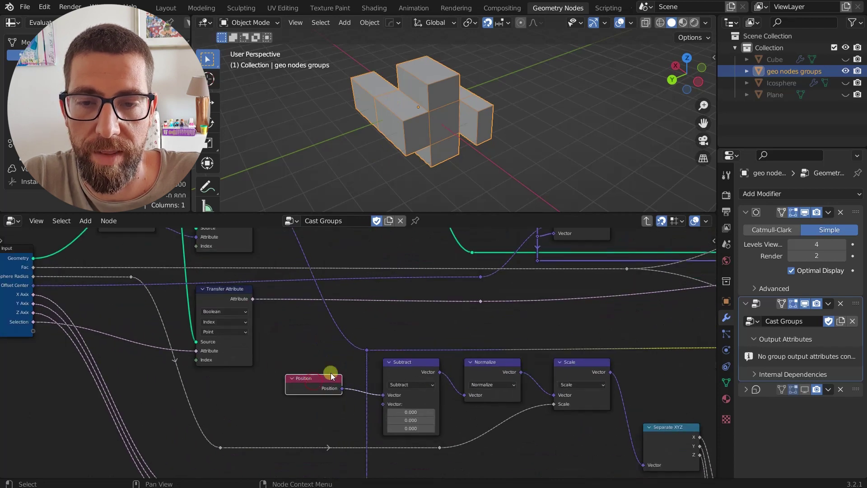
{"action": "middle_click_drag", "start_coordinate": [329, 372], "coordinate": [271, 362]}
{"action": "scroll", "coordinate": [271, 362], "scroll_direction": "down", "scroll_amount": 1}
{"action": "scroll", "coordinate": [360, 368], "scroll_direction": "up", "scroll_amount": 2}
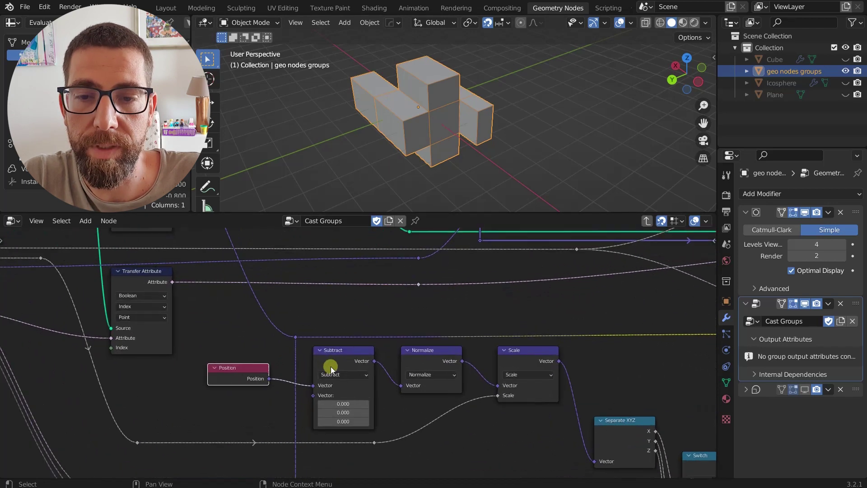
{"action": "left_click", "coordinate": [348, 359]}
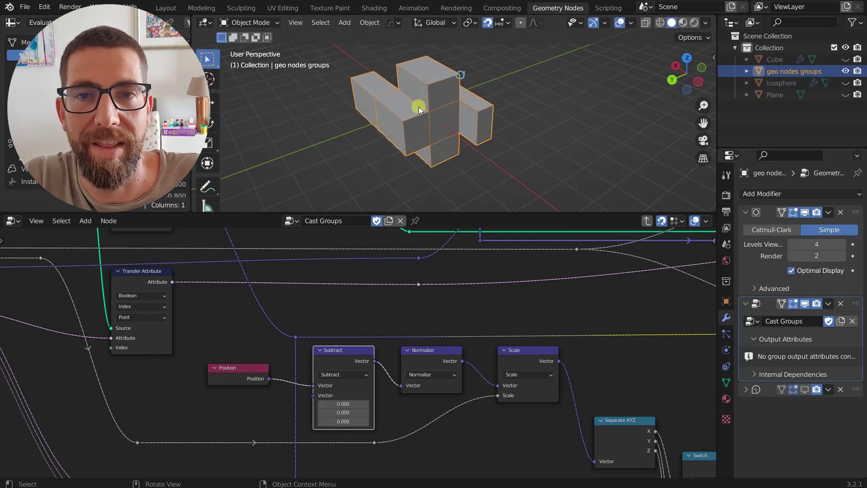
- Annotate lines from the mesh's centre to an upper corner of the tall block and to the far corner of the long block
{"action": "left_click_drag", "start_coordinate": [419, 107], "coordinate": [459, 75]}
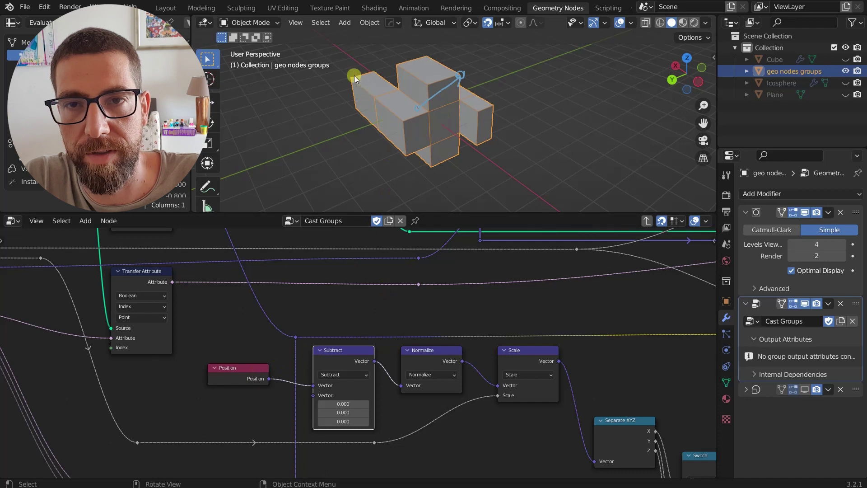
{"action": "left_click_drag", "start_coordinate": [349, 76], "coordinate": [353, 75]}
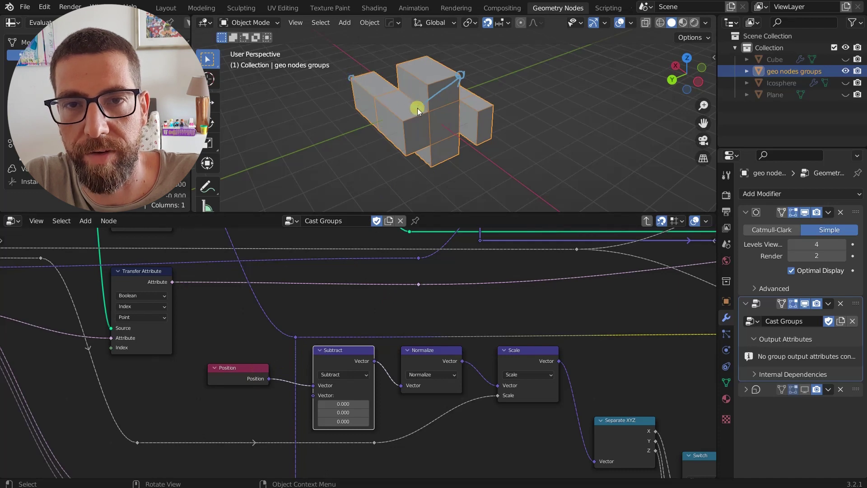
{"action": "left_click_drag", "start_coordinate": [418, 107], "coordinate": [361, 84]}
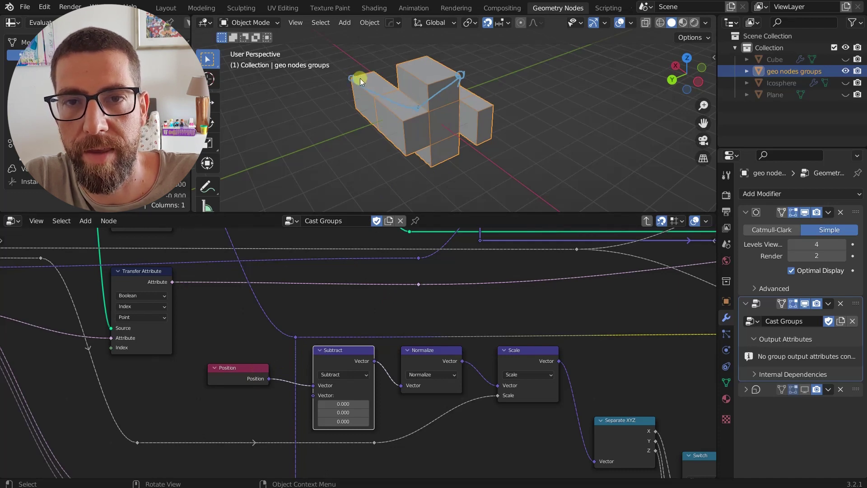
- Select the Normalize node and annotate shorter direction arrows from the mesh's centre towards its corners
{"action": "scroll", "coordinate": [420, 368], "scroll_direction": "up", "scroll_amount": 2}
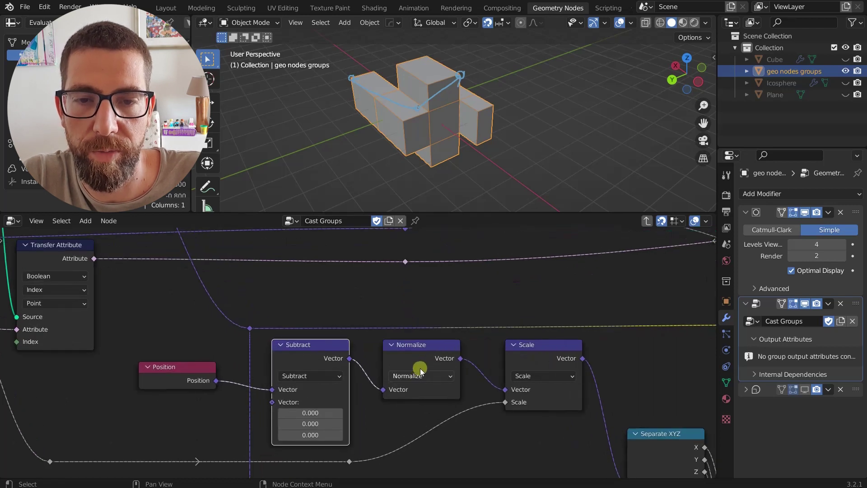
{"action": "left_click", "coordinate": [419, 358]}
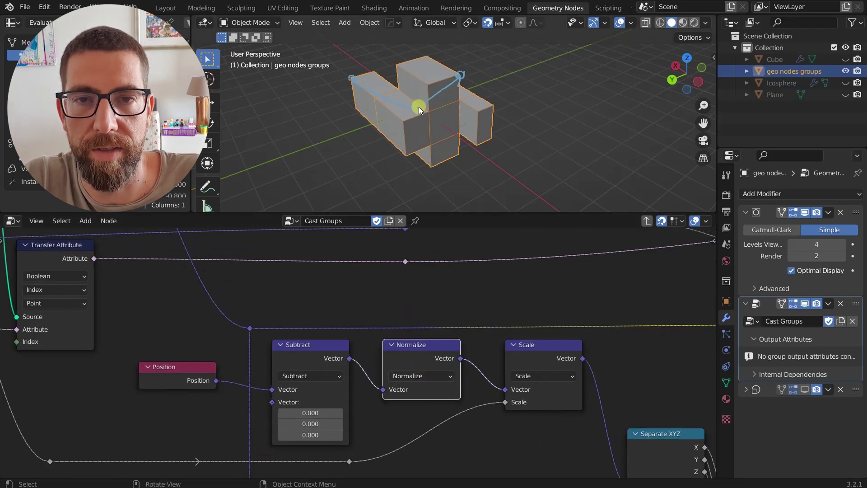
{"action": "mouse_move", "coordinate": [419, 107]}
{"action": "left_mouse_down"}
{"action": "mouse_move", "coordinate": [384, 90]}
{"action": "mouse_move", "coordinate": [376, 99]}
{"action": "left_mouse_up"}
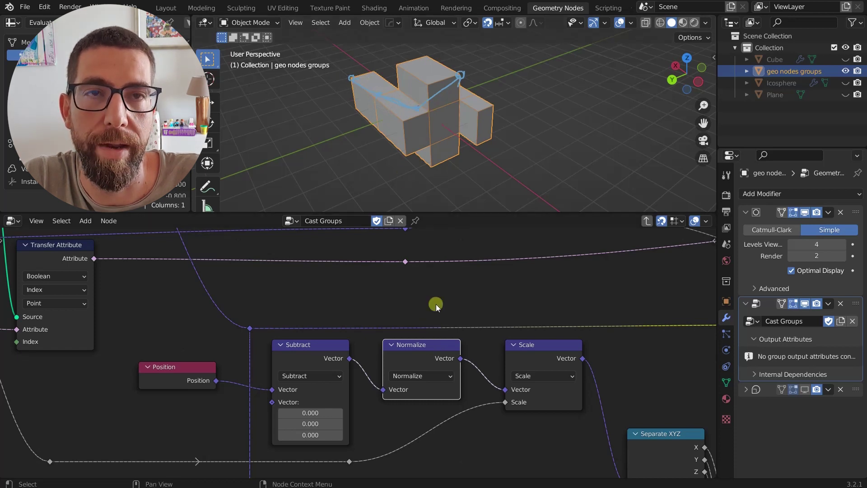
{"action": "mouse_move", "coordinate": [420, 106]}
{"action": "left_mouse_down"}
{"action": "mouse_move", "coordinate": [450, 83]}
{"action": "mouse_move", "coordinate": [408, 84]}
{"action": "mouse_move", "coordinate": [398, 74]}
{"action": "mouse_move", "coordinate": [411, 77]}
{"action": "left_mouse_up"}
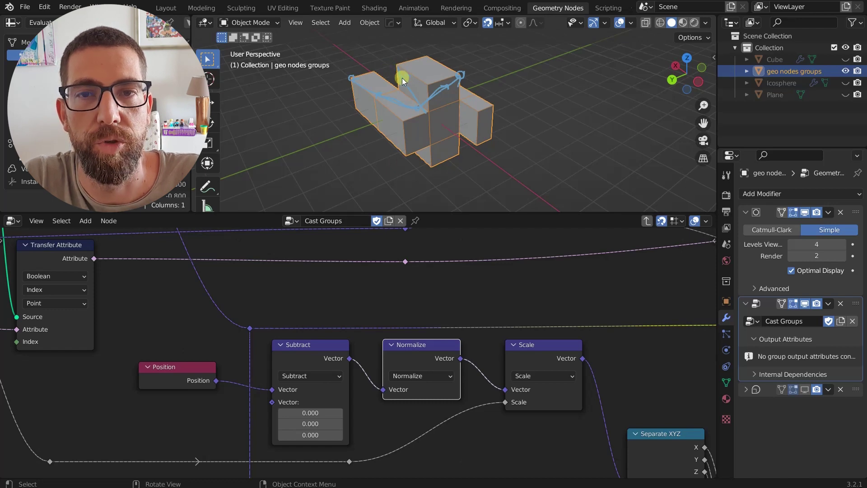
- Select the Scale node after Normalize and trace its input from Sphere Radius and its output to Separate XYZ
{"action": "scroll", "coordinate": [464, 351], "scroll_direction": "down", "scroll_amount": 4}
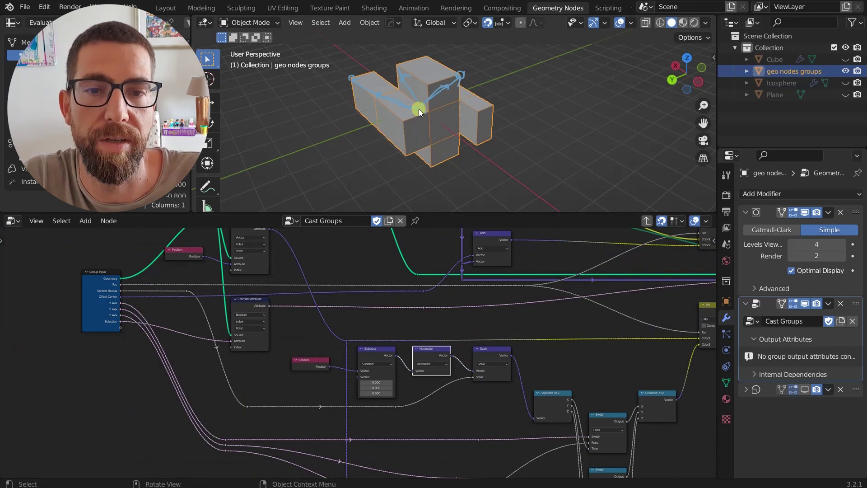
{"action": "middle_click_drag", "start_coordinate": [509, 333], "coordinate": [383, 316]}
{"action": "scroll", "coordinate": [389, 362], "scroll_direction": "up", "scroll_amount": 3}
{"action": "middle_click_drag", "start_coordinate": [390, 362], "coordinate": [370, 327]}
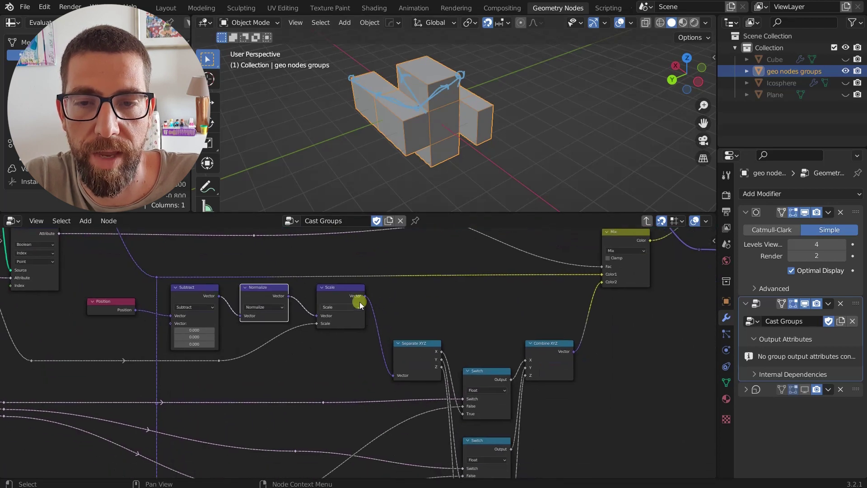
{"action": "left_click", "coordinate": [348, 292]}
{"action": "scroll", "coordinate": [353, 292], "scroll_direction": "down", "scroll_amount": 4}
{"action": "middle_click_drag", "start_coordinate": [372, 293], "coordinate": [413, 346]}
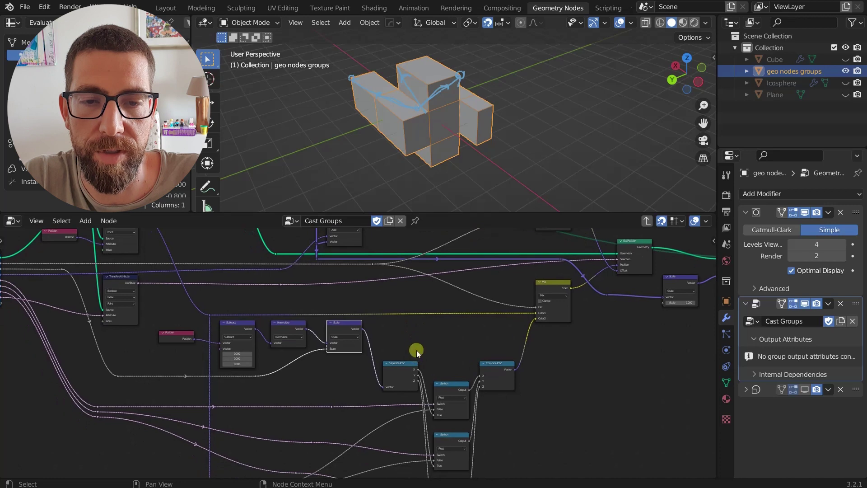
- Select the Separate XYZ, Switch and Combine XYZ nodes together and follow their result to the lower Mix node
{"action": "scroll", "coordinate": [416, 351], "scroll_direction": "down", "scroll_amount": 1}
{"action": "mouse_move", "coordinate": [514, 356]}
{"action": "left_mouse_down"}
{"action": "mouse_move", "coordinate": [463, 402]}
{"action": "mouse_move", "coordinate": [316, 478]}
{"action": "mouse_move", "coordinate": [283, 478]}
{"action": "left_mouse_up"}
{"action": "scroll", "coordinate": [425, 386], "scroll_direction": "down", "scroll_amount": 1}
{"action": "middle_click_drag", "start_coordinate": [450, 373], "coordinate": [453, 332]}
{"action": "left_click_drag", "start_coordinate": [512, 321], "coordinate": [300, 447]}
{"action": "scroll", "coordinate": [403, 329], "scroll_direction": "up", "scroll_amount": 4}
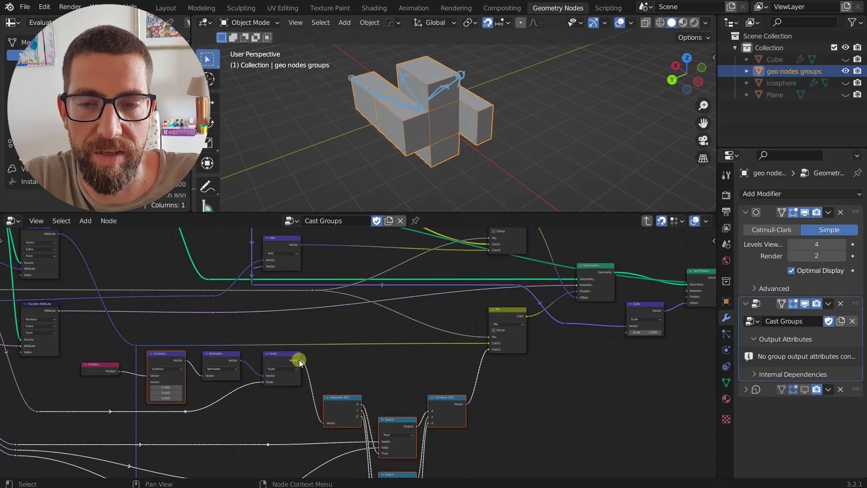
{"action": "left_click", "coordinate": [518, 312]}
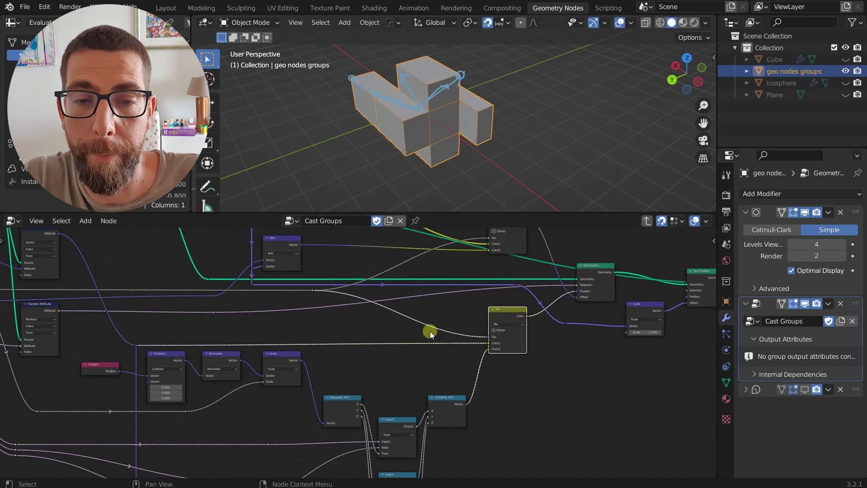
- Trace the lower Mix node's Color1 input back to the Position node feeding Transfer Attribute, then select the green node group
{"action": "middle_click_drag", "start_coordinate": [430, 332], "coordinate": [533, 328]}
{"action": "scroll", "coordinate": [533, 329], "scroll_direction": "down", "scroll_amount": 2}
{"action": "scroll", "coordinate": [184, 274], "scroll_direction": "up", "scroll_amount": 3}
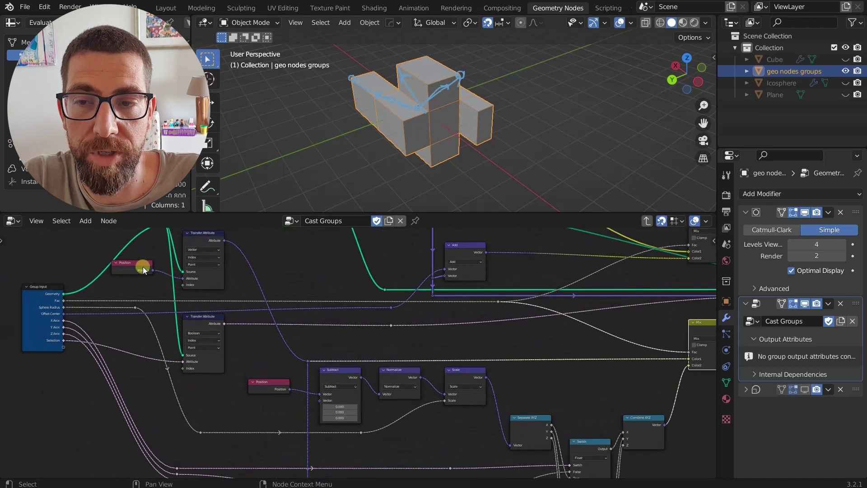
{"action": "left_click", "coordinate": [143, 269]}
{"action": "scroll", "coordinate": [136, 264], "scroll_direction": "down", "scroll_amount": 2}
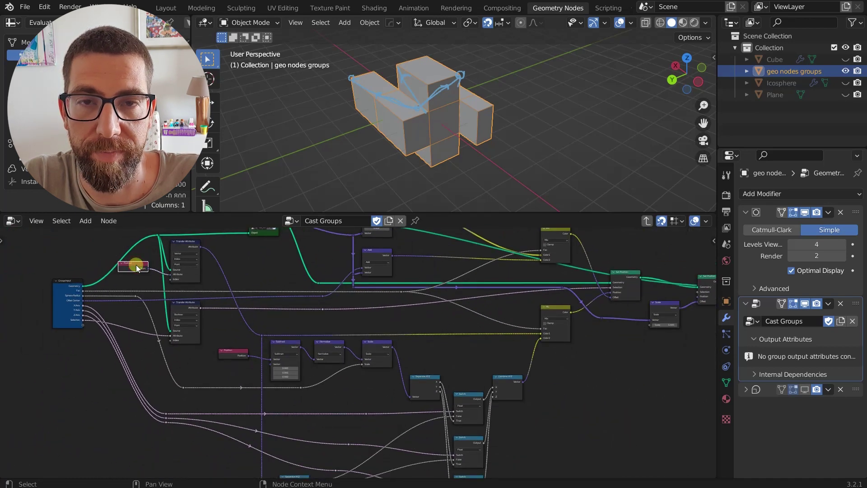
{"action": "middle_click_drag", "start_coordinate": [164, 284], "coordinate": [117, 296]}
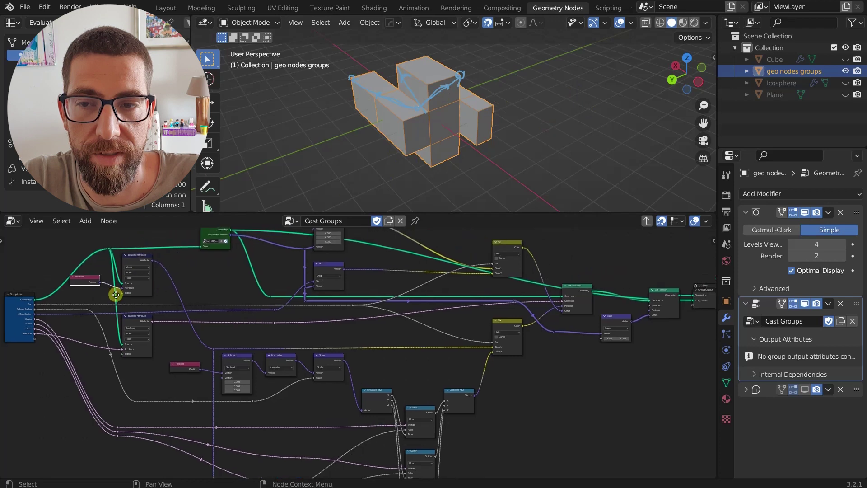
{"action": "left_click", "coordinate": [219, 231]}
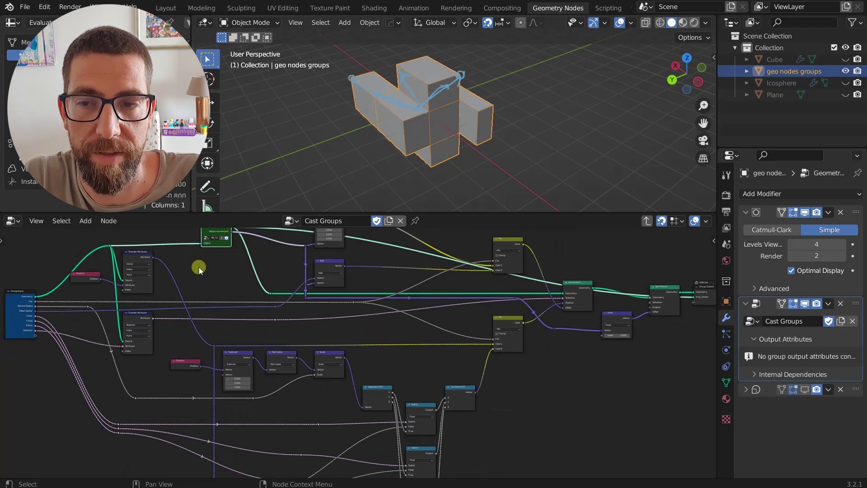
- Select the Scale node that feeds Separate XYZ, then the Normalize node before it, and examine how they connect
{"action": "middle_click_drag", "start_coordinate": [212, 297], "coordinate": [194, 299]}
{"action": "scroll", "coordinate": [483, 350], "scroll_direction": "up", "scroll_amount": 2}
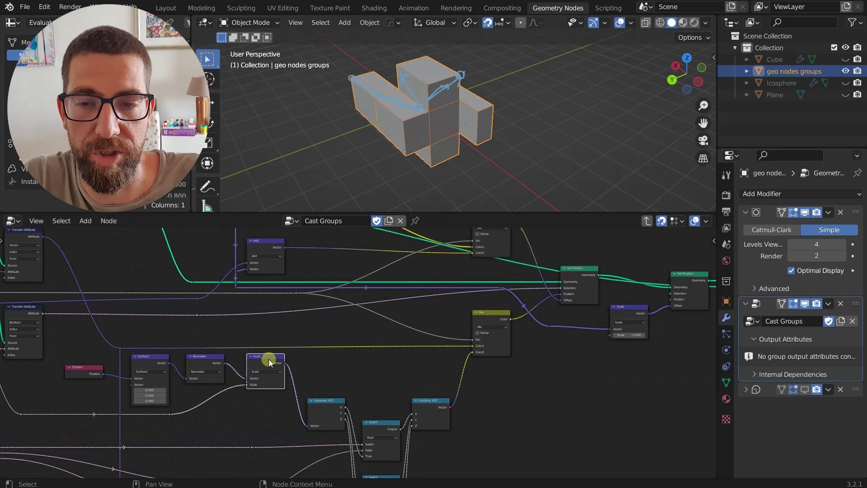
{"action": "scroll", "coordinate": [269, 359], "scroll_direction": "up", "scroll_amount": 3}
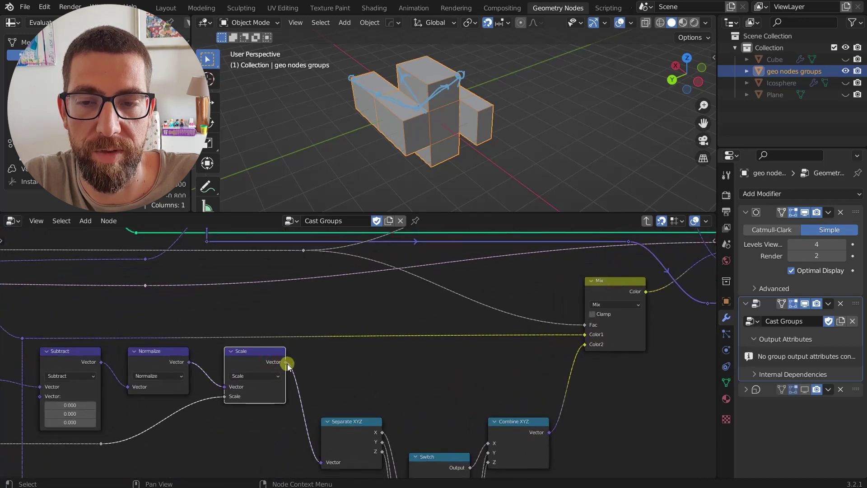
{"action": "scroll", "coordinate": [280, 357], "scroll_direction": "down", "scroll_amount": 4}
{"action": "scroll", "coordinate": [316, 354], "scroll_direction": "up", "scroll_amount": 3}
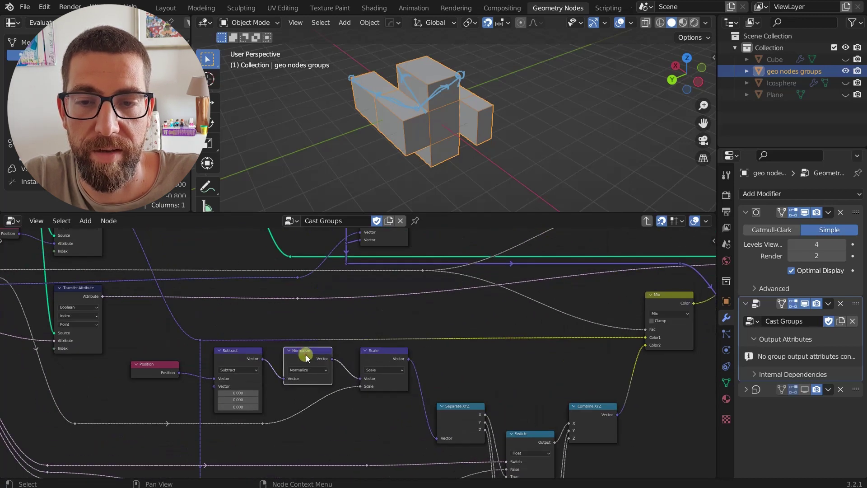
{"action": "scroll", "coordinate": [305, 354], "scroll_direction": "down", "scroll_amount": 1}
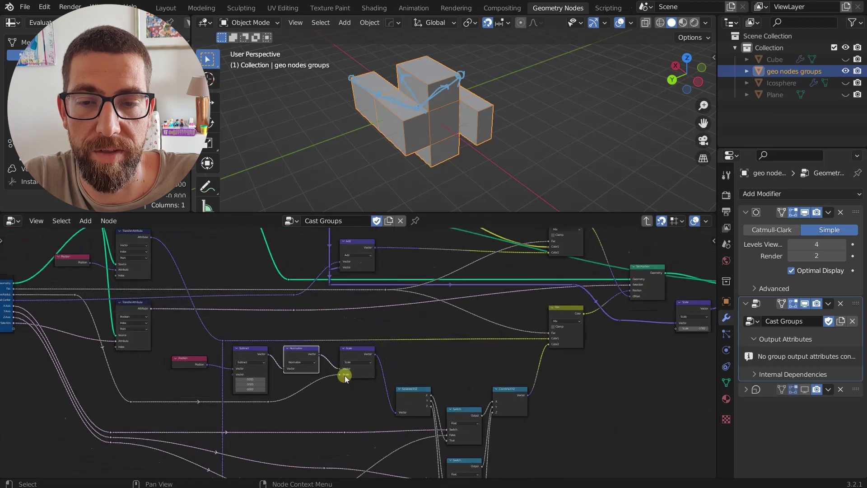
- Reselect the Scale node after Normalize and trace its Scale input back to Sphere Radius on the Group Input
{"action": "scroll", "coordinate": [357, 361], "scroll_direction": "up", "scroll_amount": 2}
{"action": "left_click", "coordinate": [359, 345]}
{"action": "middle_click_drag", "start_coordinate": [334, 380], "coordinate": [526, 380]}
{"action": "scroll", "coordinate": [526, 380], "scroll_direction": "down", "scroll_amount": 3}
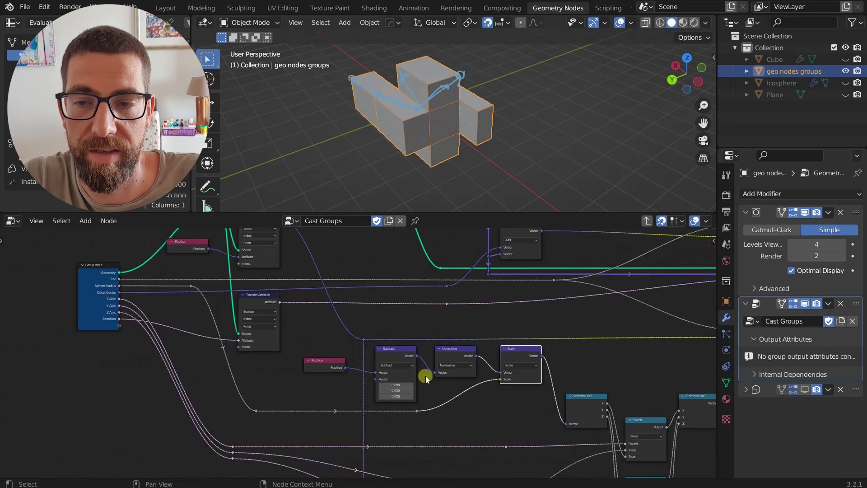
{"action": "scroll", "coordinate": [128, 291], "scroll_direction": "up", "scroll_amount": 6}
{"action": "scroll", "coordinate": [107, 282], "scroll_direction": "down", "scroll_amount": 4}
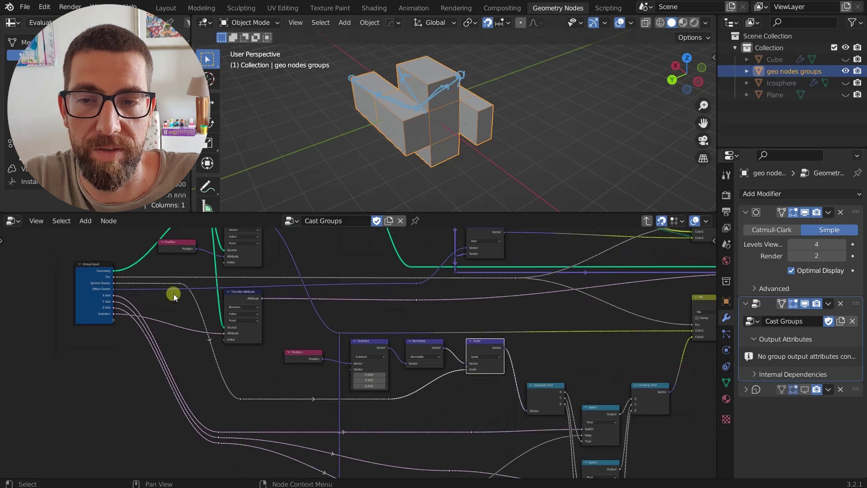
{"action": "scroll", "coordinate": [451, 335], "scroll_direction": "up", "scroll_amount": 2}
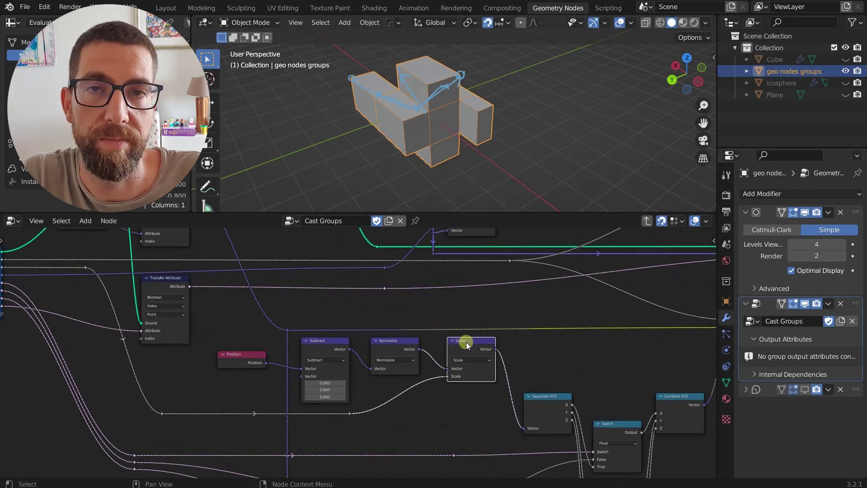
{"action": "scroll", "coordinate": [466, 343], "scroll_direction": "down", "scroll_amount": 2}
{"action": "scroll", "coordinate": [441, 362], "scroll_direction": "up", "scroll_amount": 2}
{"action": "scroll", "coordinate": [442, 363], "scroll_direction": "up", "scroll_amount": 2}
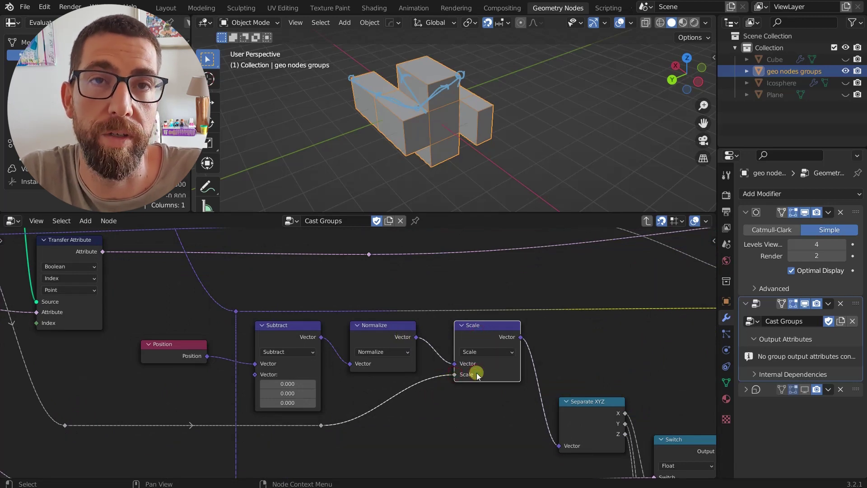
{"action": "scroll", "coordinate": [476, 373], "scroll_direction": "down", "scroll_amount": 7}
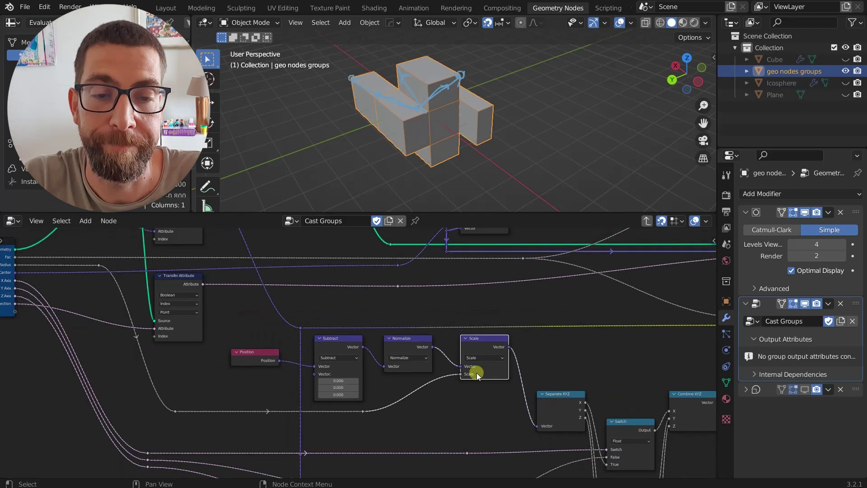
- Select the lower Mix node and trace its Fac and Color1 links back to their sources
{"action": "middle_click_drag", "start_coordinate": [477, 372], "coordinate": [504, 354]}
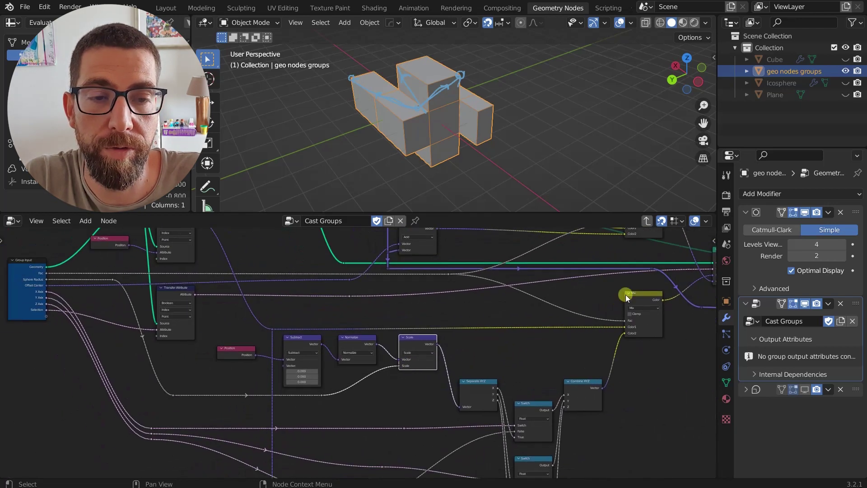
{"action": "scroll", "coordinate": [628, 316], "scroll_direction": "up", "scroll_amount": 4}
{"action": "scroll", "coordinate": [620, 328], "scroll_direction": "down", "scroll_amount": 4}
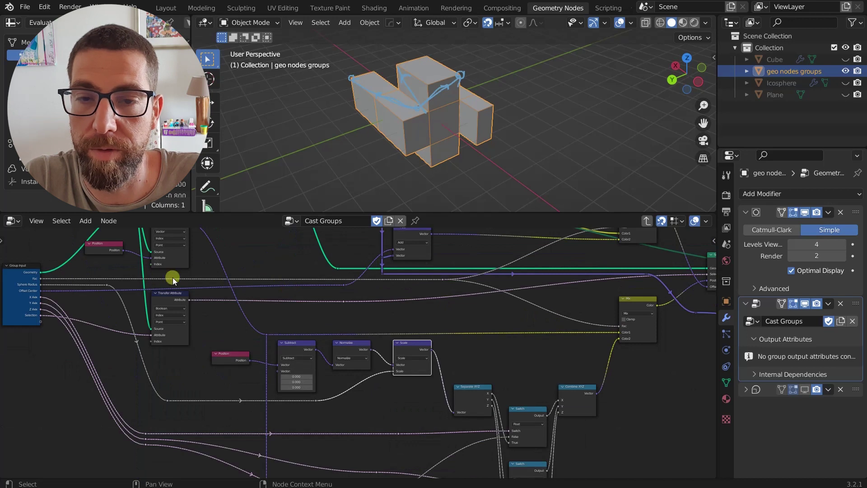
{"action": "scroll", "coordinate": [636, 326], "scroll_direction": "up", "scroll_amount": 2}
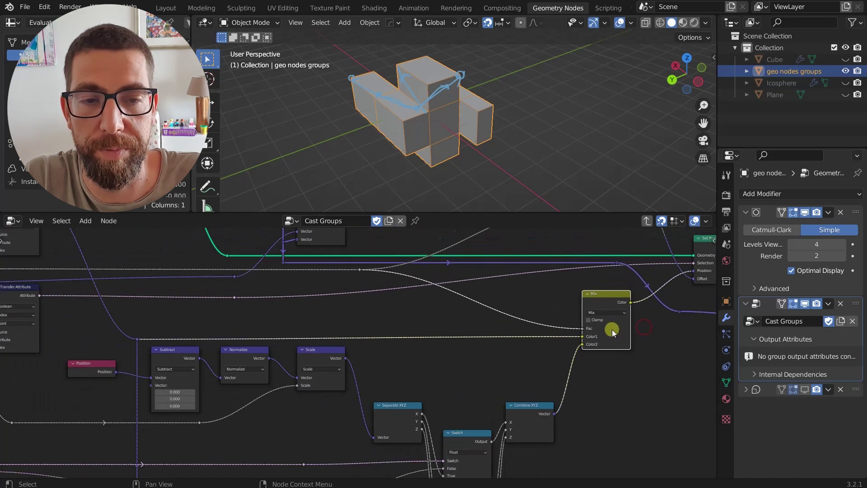
{"action": "scroll", "coordinate": [611, 330], "scroll_direction": "down", "scroll_amount": 3}
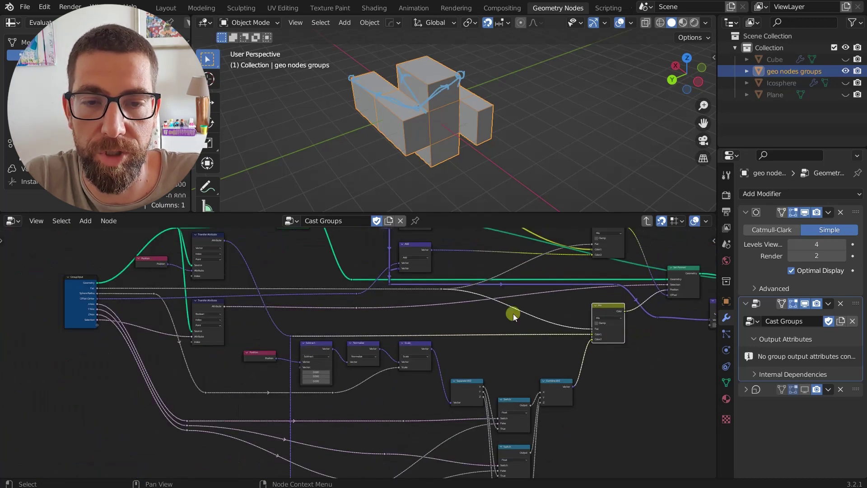
{"action": "scroll", "coordinate": [587, 359], "scroll_direction": "up", "scroll_amount": 2}
{"action": "scroll", "coordinate": [591, 364], "scroll_direction": "up", "scroll_amount": 1}
- Select the Scale node after Normalize and follow its result through the lower Mix node to Set Position's Position input
{"action": "left_click", "coordinate": [340, 352]}
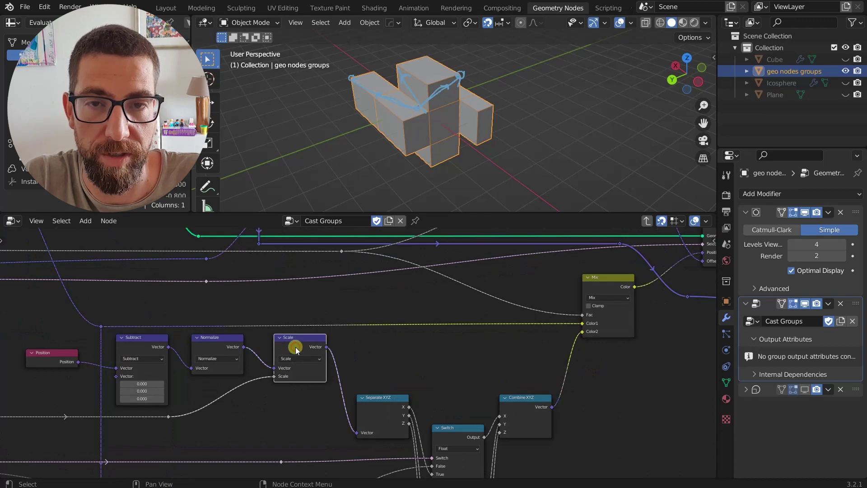
{"action": "mouse_move", "coordinate": [560, 336]}
{"action": "middle_mouse_down"}
{"action": "mouse_move", "coordinate": [535, 319]}
{"action": "mouse_move", "coordinate": [573, 319]}
{"action": "mouse_move", "coordinate": [558, 332]}
{"action": "middle_mouse_up"}
{"action": "scroll", "coordinate": [536, 318], "scroll_direction": "down", "scroll_amount": 4}
{"action": "scroll", "coordinate": [633, 272], "scroll_direction": "up", "scroll_amount": 7}
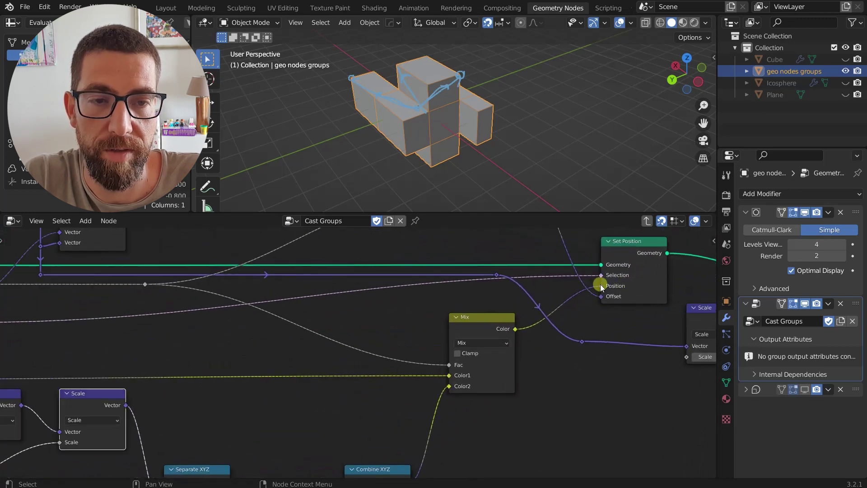
- Preview the first Set Position node's geometry and examine the sphere's location relative to the annotated centre
{"action": "middle_click_drag", "start_coordinate": [613, 297], "coordinate": [601, 327]}
{"action": "left_click", "coordinate": [620, 280], "text": "alt+shift"}
{"action": "scroll", "coordinate": [620, 241], "scroll_direction": "down", "scroll_amount": 5}
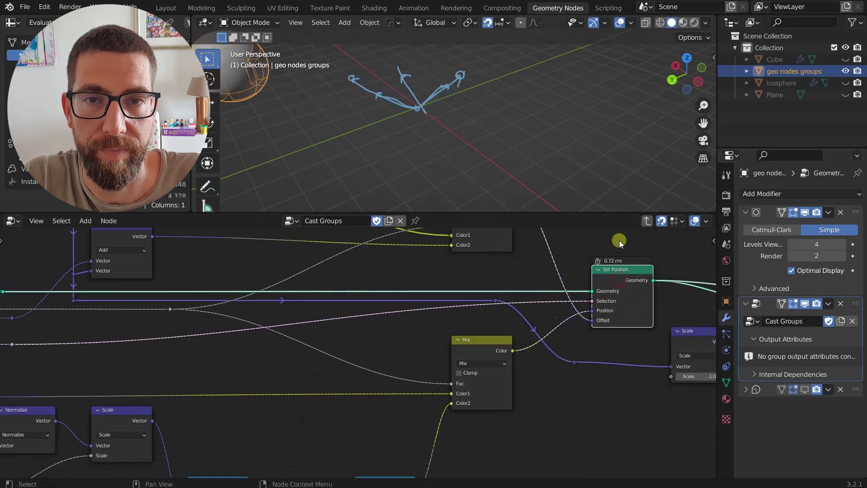
{"action": "scroll", "coordinate": [458, 148], "scroll_direction": "down", "scroll_amount": 3}
{"action": "middle_click_drag", "start_coordinate": [245, 80], "coordinate": [357, 112], "text": "shift"}
{"action": "scroll", "coordinate": [441, 139], "scroll_direction": "up", "scroll_amount": 2}
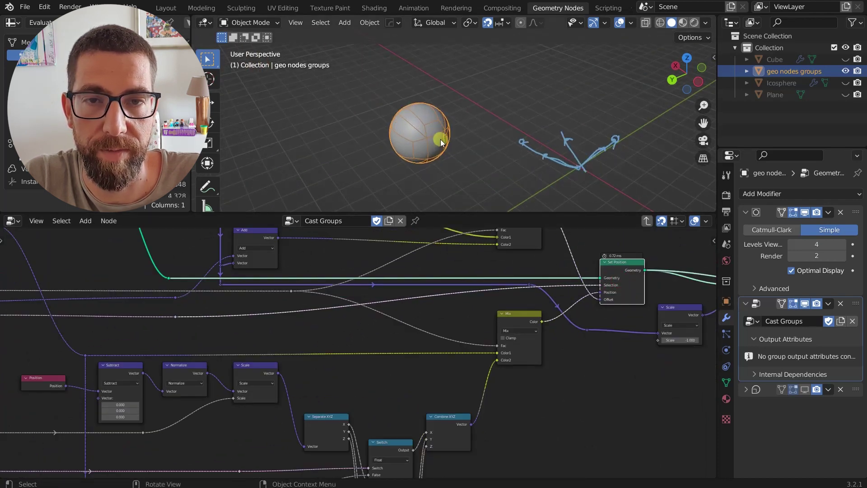
{"action": "scroll", "coordinate": [443, 139], "scroll_direction": "down", "scroll_amount": 2}
{"action": "middle_click_drag", "start_coordinate": [443, 140], "coordinate": [481, 126]}
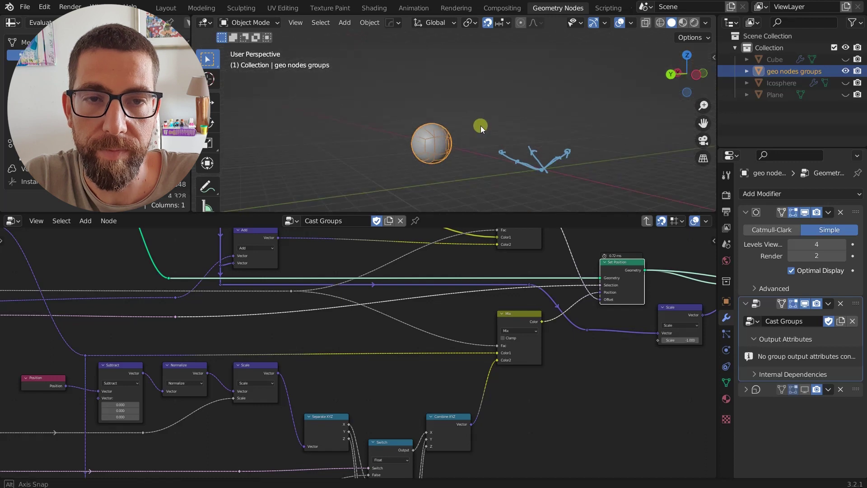
{"action": "scroll", "coordinate": [536, 321], "scroll_direction": "down", "scroll_amount": 1}
- Select the upper Separate XYZ node, the three Switch nodes and the Combine XYZ node together
{"action": "middle_click_drag", "start_coordinate": [522, 378], "coordinate": [526, 296]}
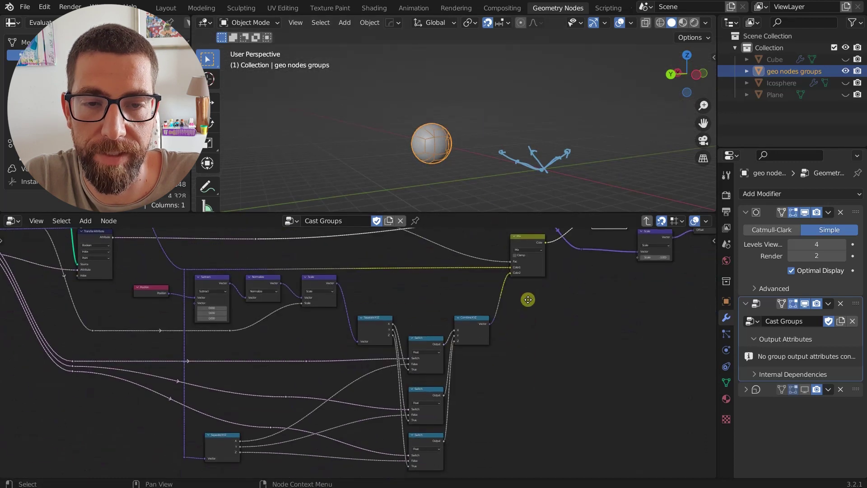
{"action": "left_click_drag", "start_coordinate": [505, 303], "coordinate": [369, 447]}
{"action": "middle_click_drag", "start_coordinate": [368, 447], "coordinate": [416, 387]}
{"action": "scroll", "coordinate": [443, 333], "scroll_direction": "down", "scroll_amount": 3}
{"action": "scroll", "coordinate": [394, 383], "scroll_direction": "up", "scroll_amount": 1}
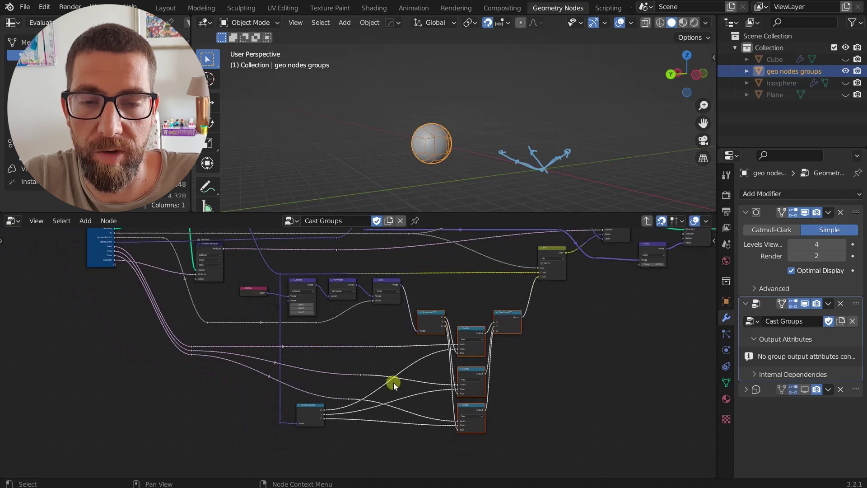
{"action": "middle_click_drag", "start_coordinate": [393, 387], "coordinate": [441, 446]}
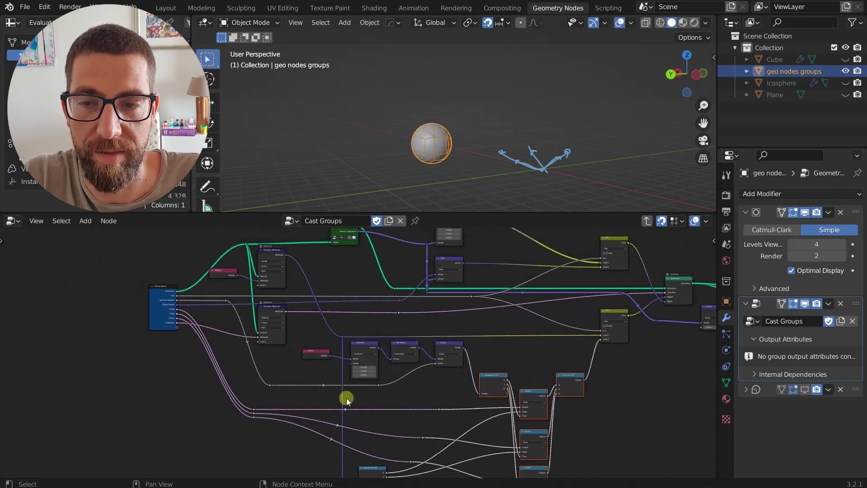
- Trace the X Axis, Y Axis and Z Axis inputs from the Group Input to the three Switch nodes
{"action": "scroll", "coordinate": [195, 323], "scroll_direction": "up", "scroll_amount": 10}
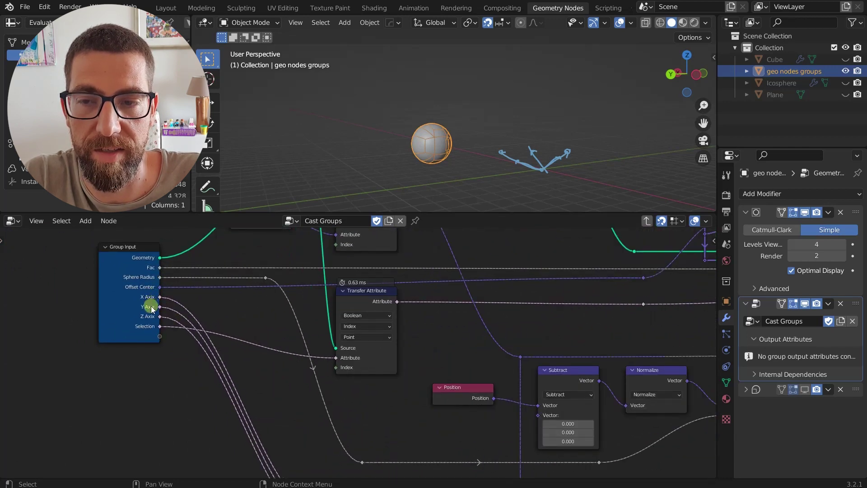
{"action": "scroll", "coordinate": [150, 321], "scroll_direction": "down", "scroll_amount": 4}
{"action": "middle_click_drag", "start_coordinate": [310, 395], "coordinate": [207, 288]}
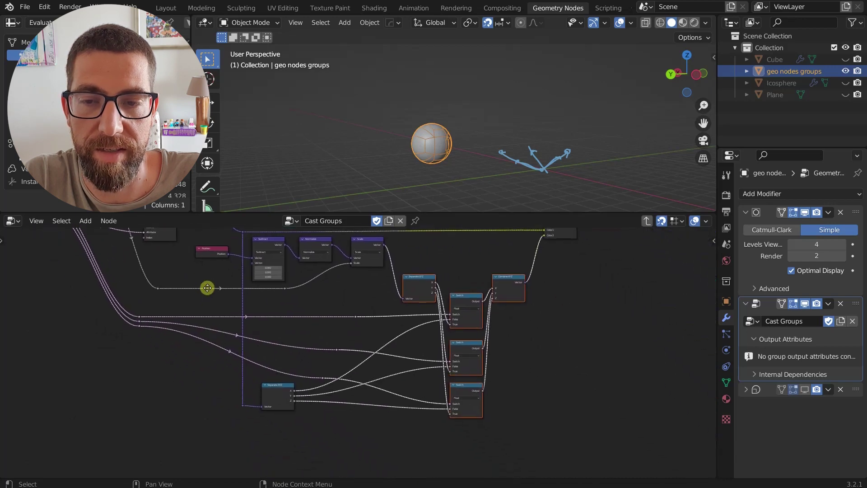
{"action": "middle_click_drag", "start_coordinate": [353, 325], "coordinate": [301, 326]}
{"action": "scroll", "coordinate": [408, 323], "scroll_direction": "up", "scroll_amount": 4}
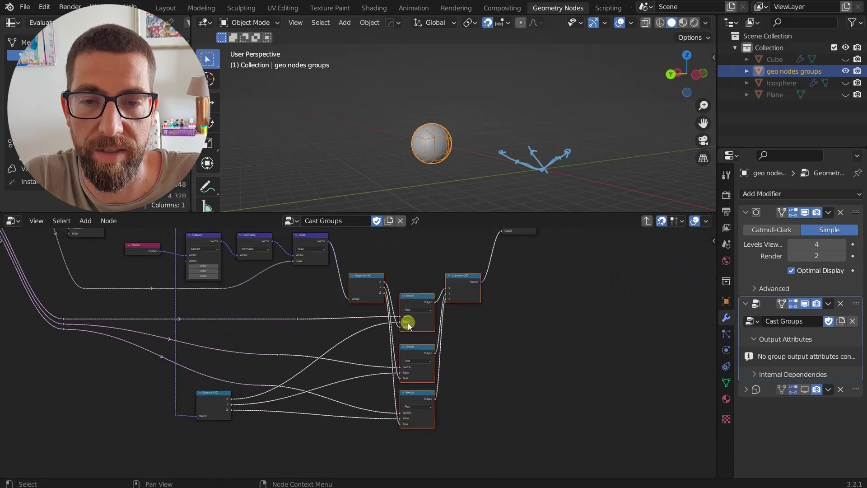
{"action": "middle_click_drag", "start_coordinate": [424, 292], "coordinate": [394, 322]}
{"action": "scroll", "coordinate": [394, 321], "scroll_direction": "down", "scroll_amount": 2}
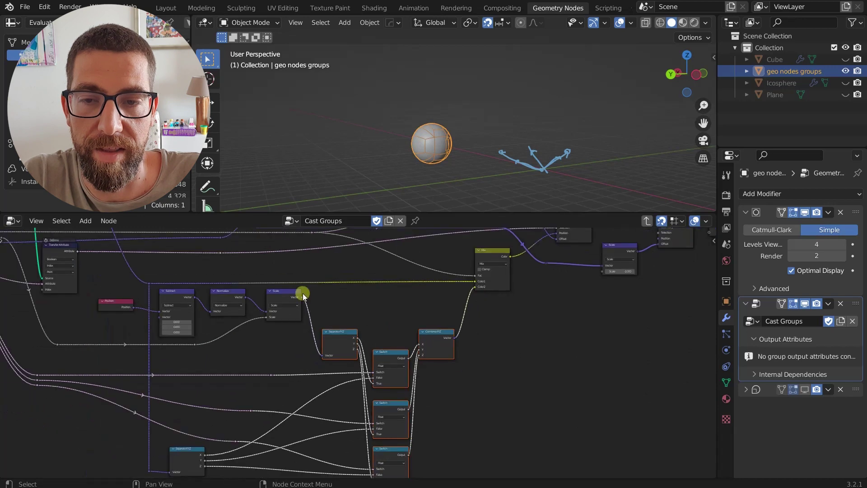
- Select the Scale node after Normalize and follow its vector into the upper Separate XYZ node
{"action": "left_click", "coordinate": [280, 293]}
{"action": "scroll", "coordinate": [281, 294], "scroll_direction": "down", "scroll_amount": 1}
{"action": "scroll", "coordinate": [329, 333], "scroll_direction": "up", "scroll_amount": 2}
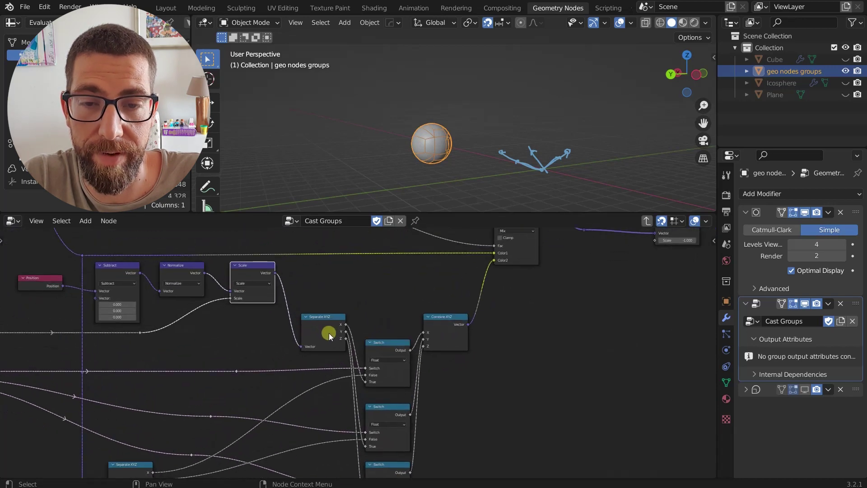
{"action": "scroll", "coordinate": [330, 337], "scroll_direction": "down", "scroll_amount": 1}
- Select the lower Separate XYZ node, then the upper one, and compare what each feeds into the Switch nodes
{"action": "middle_click_drag", "start_coordinate": [329, 337], "coordinate": [391, 305]}
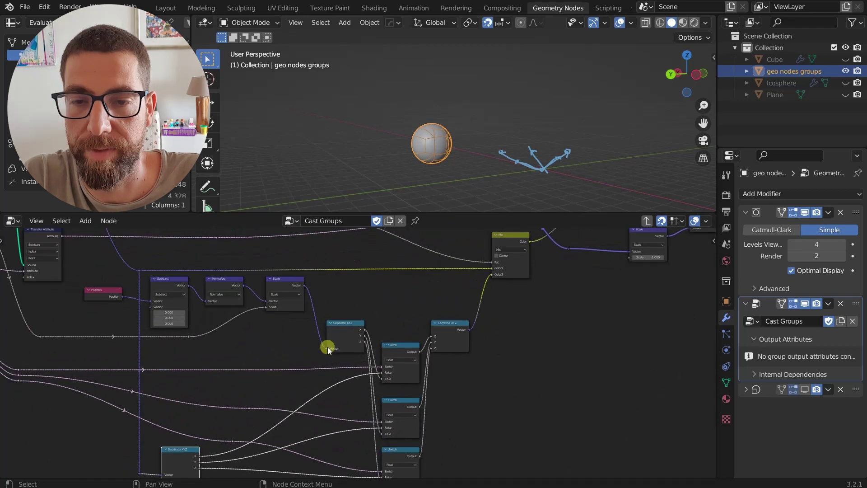
{"action": "middle_click_drag", "start_coordinate": [334, 351], "coordinate": [316, 324]}
{"action": "scroll", "coordinate": [316, 323], "scroll_direction": "down", "scroll_amount": 2}
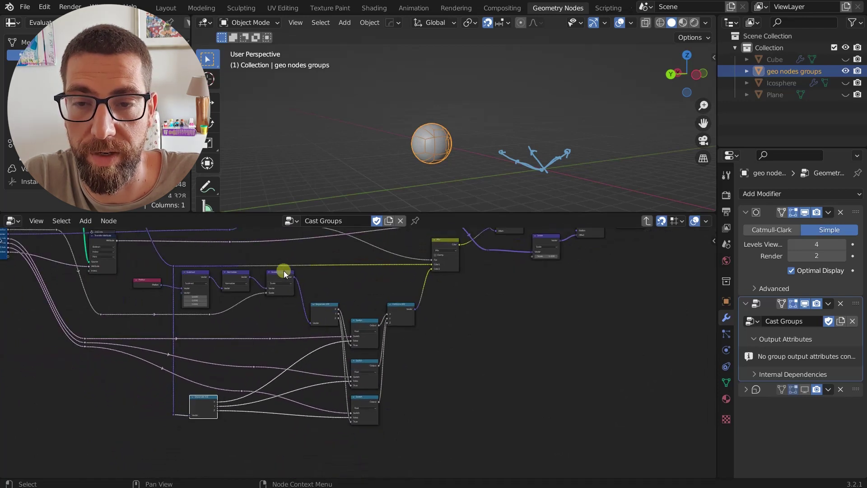
{"action": "left_click", "coordinate": [325, 311]}
{"action": "scroll", "coordinate": [330, 314], "scroll_direction": "up", "scroll_amount": 1}
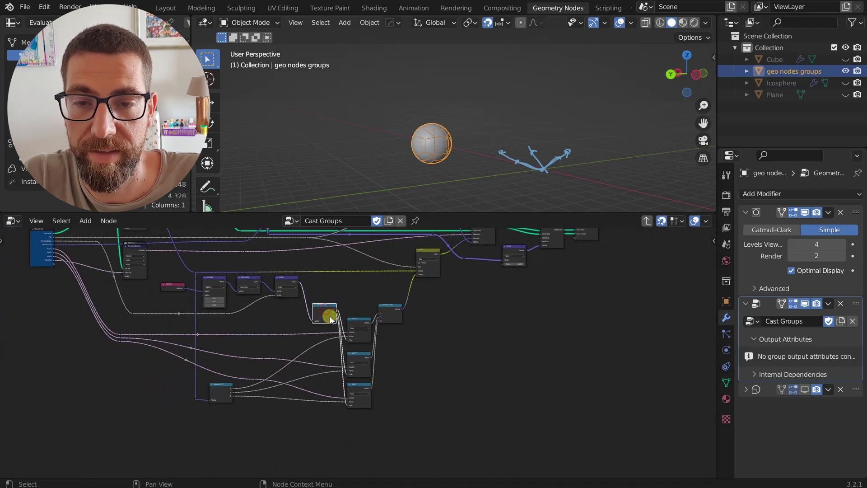
{"action": "scroll", "coordinate": [352, 333], "scroll_direction": "down", "scroll_amount": 4}
{"action": "middle_click_drag", "start_coordinate": [258, 343], "coordinate": [267, 365]}
{"action": "middle_click_drag", "start_coordinate": [191, 302], "coordinate": [216, 361]}
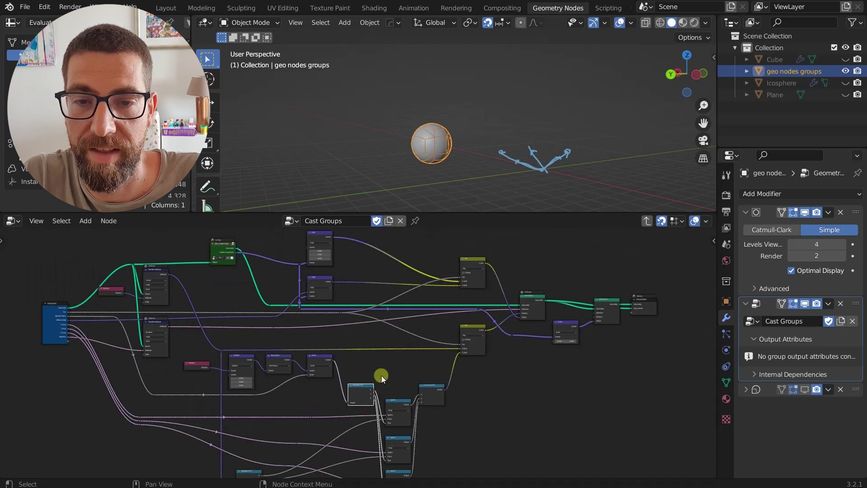
{"action": "scroll", "coordinate": [238, 333], "scroll_direction": "down", "scroll_amount": 2}
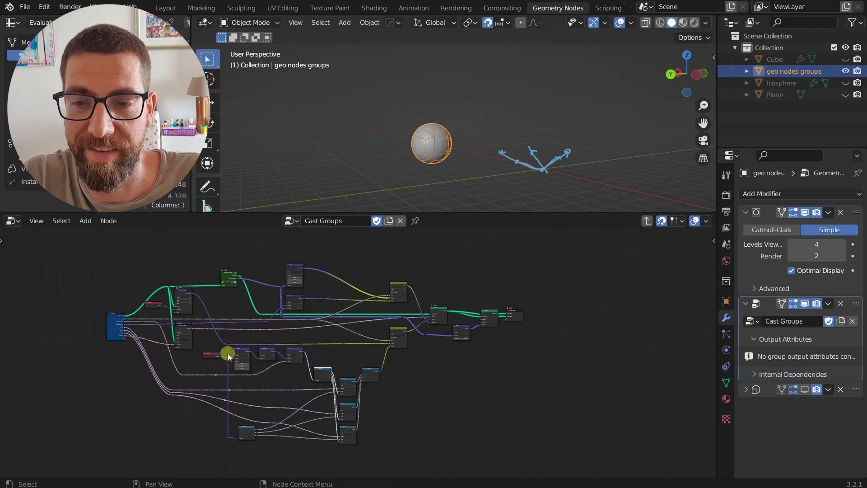
- Examine the Group Input's axis inputs and the Subtract, Normalize and Scale chain in the sphere group
{"action": "scroll", "coordinate": [193, 300], "scroll_direction": "up", "scroll_amount": 2}
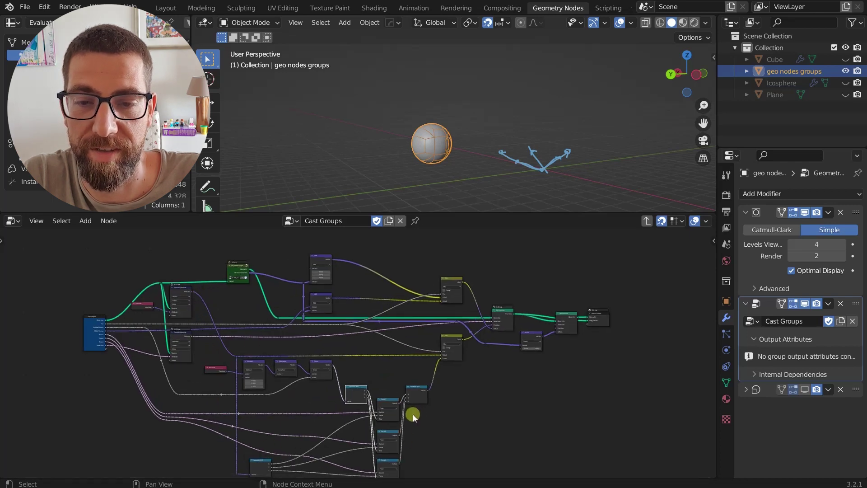
{"action": "scroll", "coordinate": [413, 378], "scroll_direction": "up", "scroll_amount": 3}
{"action": "middle_click_drag", "start_coordinate": [438, 390], "coordinate": [499, 342]}
{"action": "scroll", "coordinate": [412, 349], "scroll_direction": "up", "scroll_amount": 4}
{"action": "scroll", "coordinate": [413, 349], "scroll_direction": "down", "scroll_amount": 5}
{"action": "scroll", "coordinate": [68, 295], "scroll_direction": "up", "scroll_amount": 4}
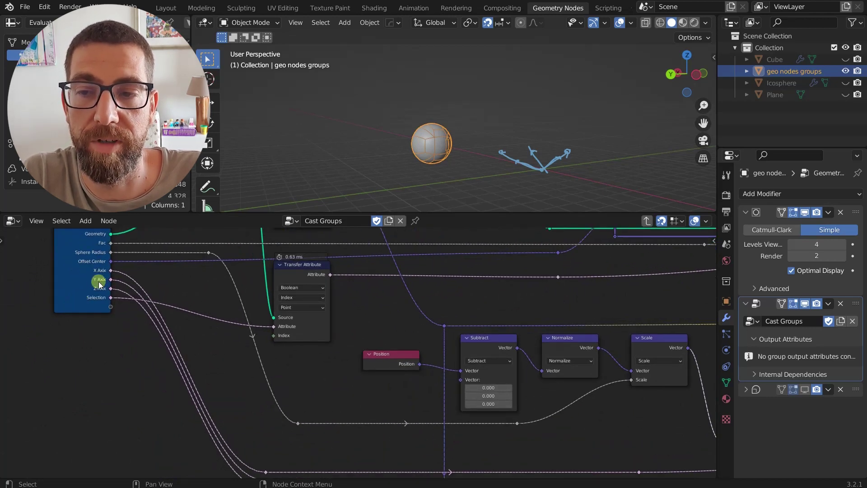
- Select the Set Position node fed by the Mix nodes and preview the last Set Position before the Group Output
{"action": "scroll", "coordinate": [99, 284], "scroll_direction": "down", "scroll_amount": 10}
{"action": "middle_click_drag", "start_coordinate": [450, 309], "coordinate": [449, 372]}
{"action": "scroll", "coordinate": [461, 319], "scroll_direction": "up", "scroll_amount": 3}
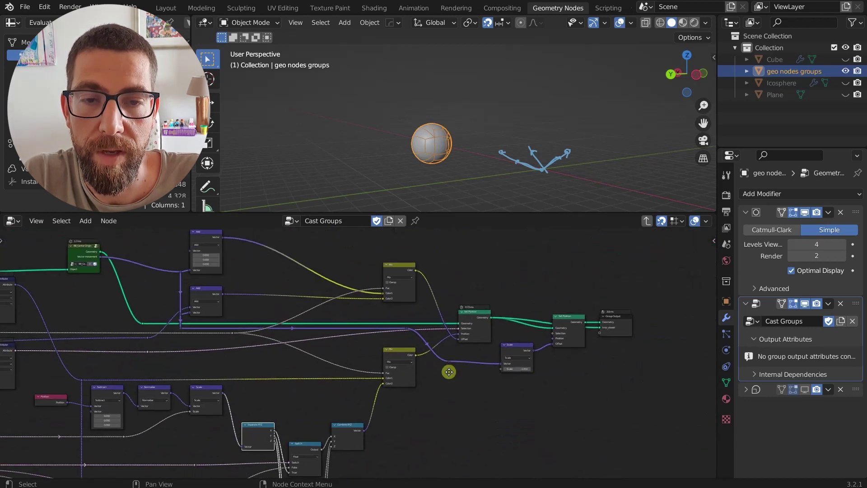
{"action": "scroll", "coordinate": [486, 343], "scroll_direction": "up", "scroll_amount": 1}
{"action": "scroll", "coordinate": [478, 304], "scroll_direction": "right", "scroll_amount": 1}
{"action": "left_click", "coordinate": [459, 304]}
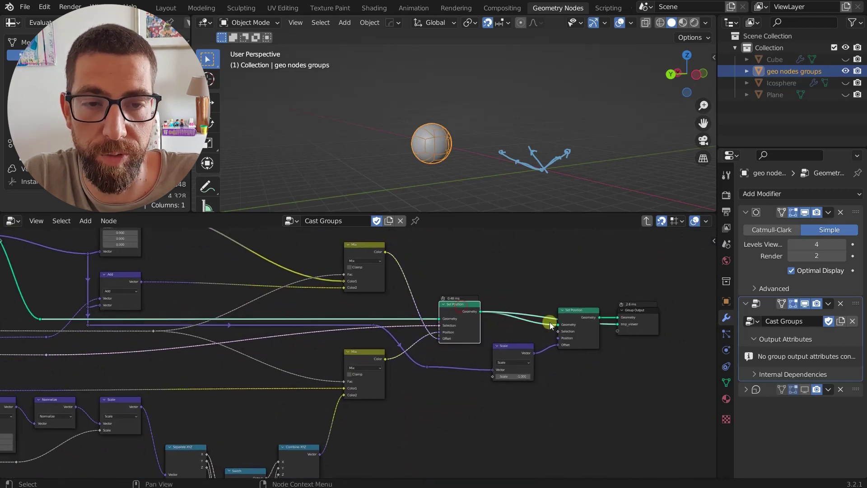
{"action": "scroll", "coordinate": [550, 325], "scroll_direction": "up", "scroll_amount": 1}
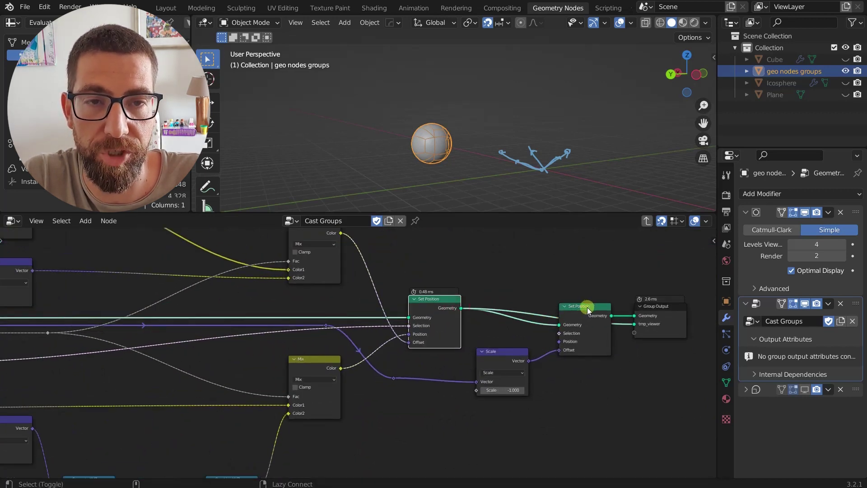
{"action": "left_click", "coordinate": [588, 307], "text": "ctrl+shift"}
{"action": "scroll", "coordinate": [587, 307], "scroll_direction": "down", "scroll_amount": 5}
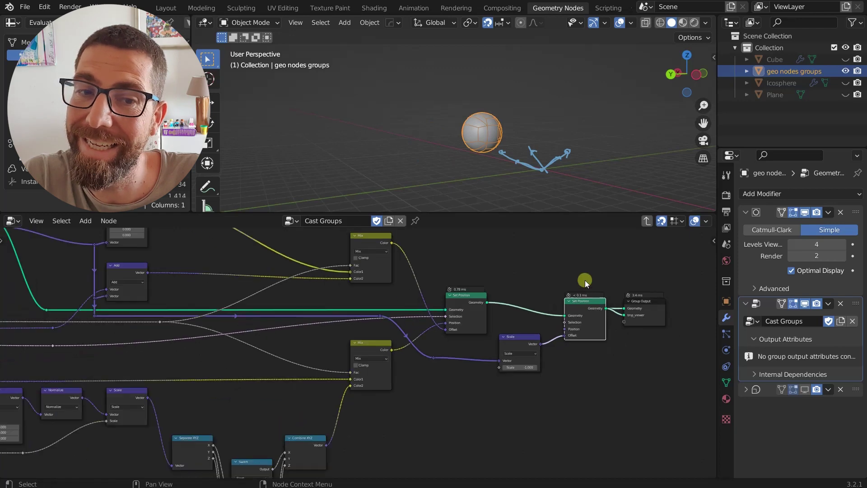
- Select the Scale node feeding the last Set Position's offset and trace its vector back to the BB_Center Origin node
{"action": "scroll", "coordinate": [561, 332], "scroll_direction": "up", "scroll_amount": 4}
{"action": "left_click", "coordinate": [570, 315]}
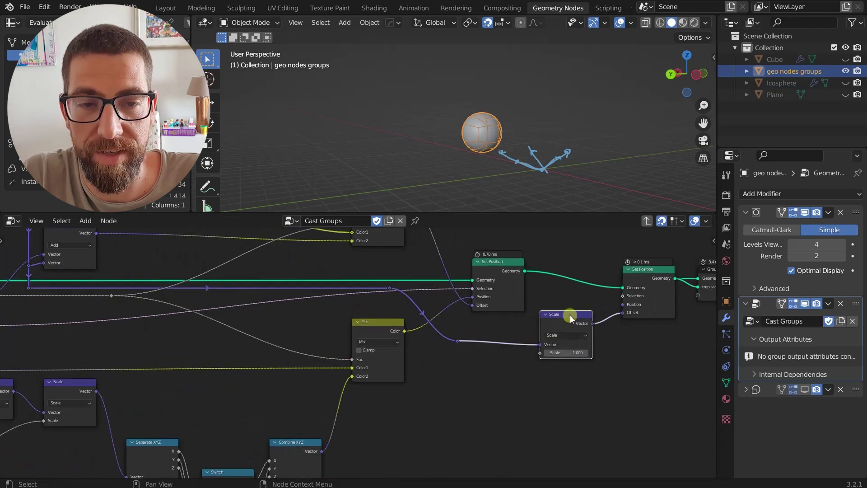
{"action": "scroll", "coordinate": [571, 315], "scroll_direction": "down", "scroll_amount": 4}
{"action": "scroll", "coordinate": [404, 310], "scroll_direction": "up", "scroll_amount": 3}
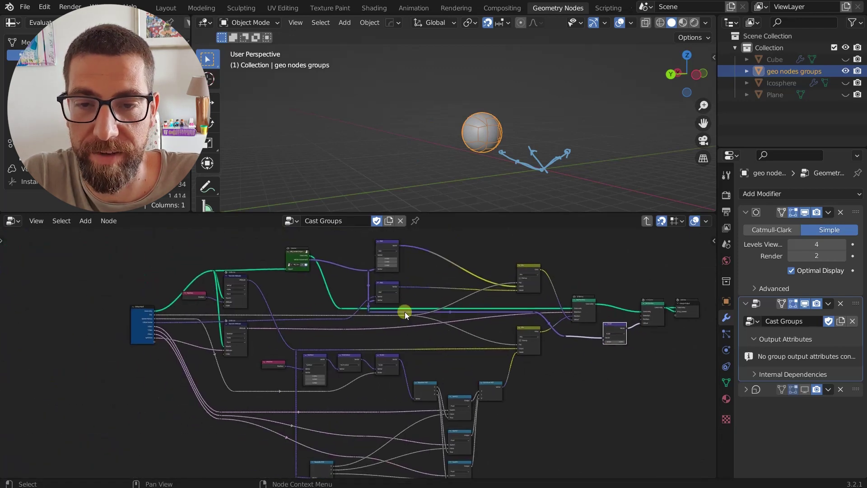
{"action": "scroll", "coordinate": [316, 271], "scroll_direction": "up", "scroll_amount": 3}
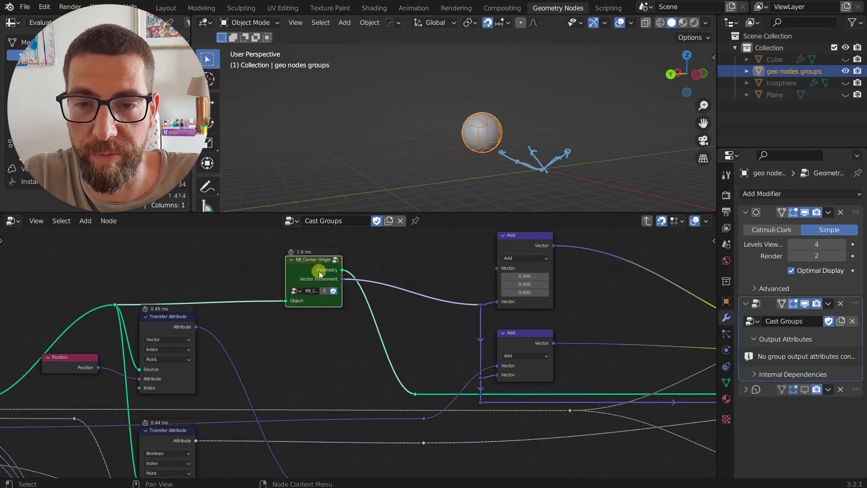
{"action": "scroll", "coordinate": [355, 282], "scroll_direction": "down", "scroll_amount": 3}
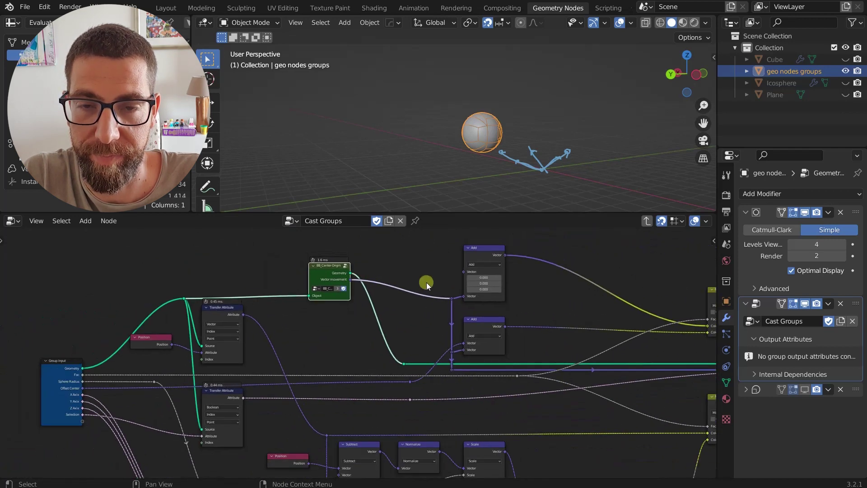
- Compare the viewport previews of the BB_Center Origin node and the Group Input geometry, ending on BB_Center Origin
{"action": "left_click", "coordinate": [332, 272], "text": "ctrl+shift"}
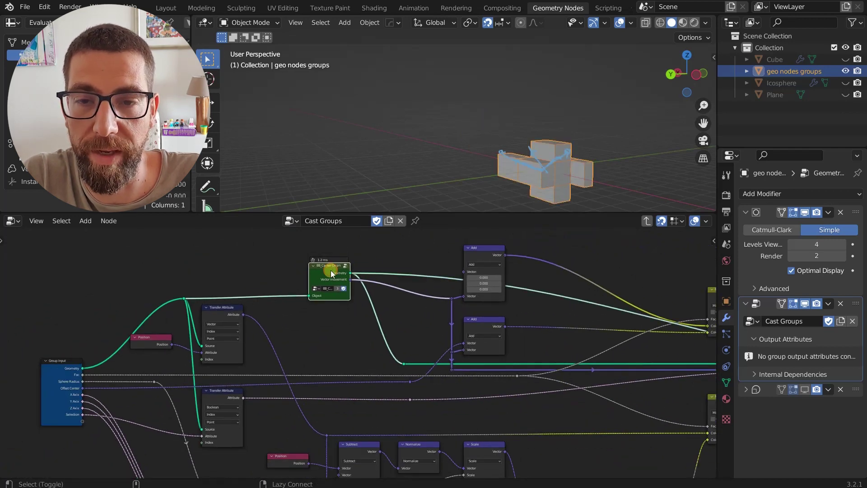
{"action": "left_click", "coordinate": [65, 364], "text": "ctrl+shift"}
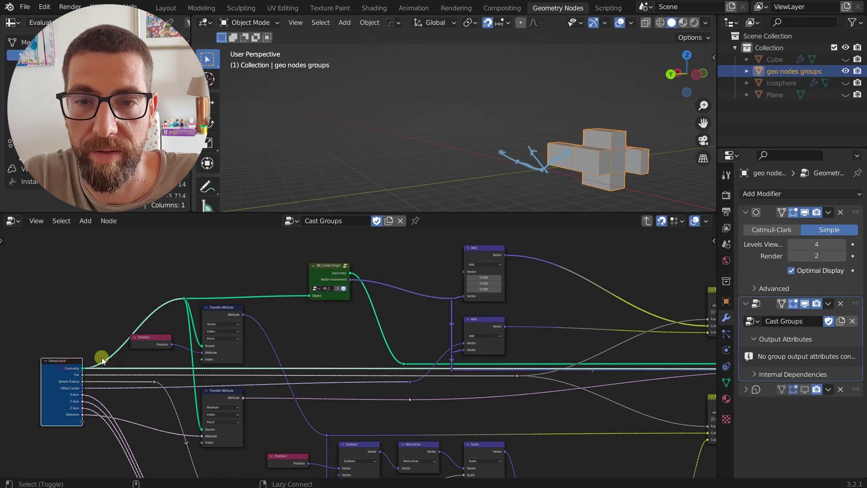
{"action": "left_click", "coordinate": [319, 281], "text": "ctrl+shift"}
{"action": "scroll", "coordinate": [329, 273], "scroll_direction": "down", "scroll_amount": 1}
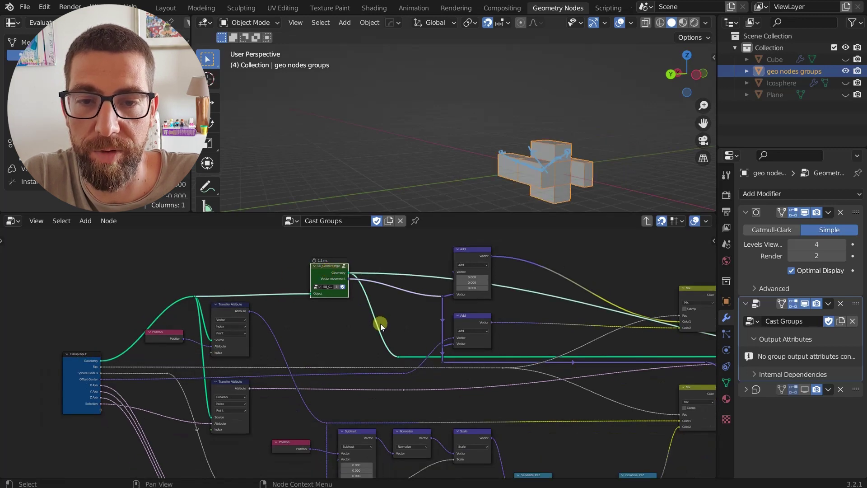
- Preview the last Set Position node's geometry through the Group Output
{"action": "scroll", "coordinate": [380, 324], "scroll_direction": "down", "scroll_amount": 1}
{"action": "middle_click_drag", "start_coordinate": [413, 345], "coordinate": [167, 309]}
{"action": "scroll", "coordinate": [527, 322], "scroll_direction": "up", "scroll_amount": 2}
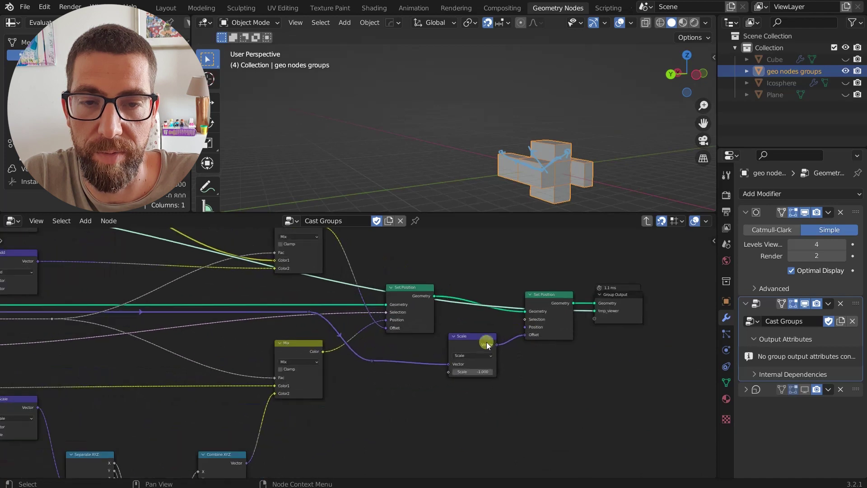
{"action": "left_click", "coordinate": [541, 298], "text": "ctrl+shift"}
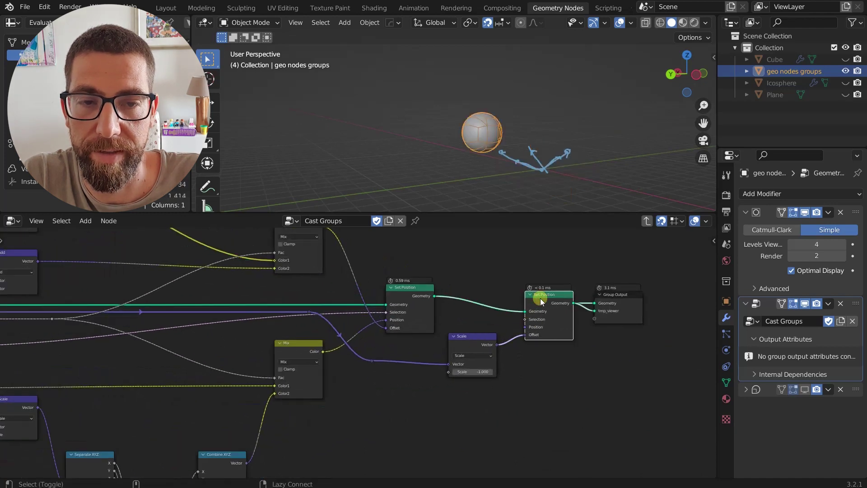
{"action": "left_click", "coordinate": [615, 297], "text": "ctrl+shift"}
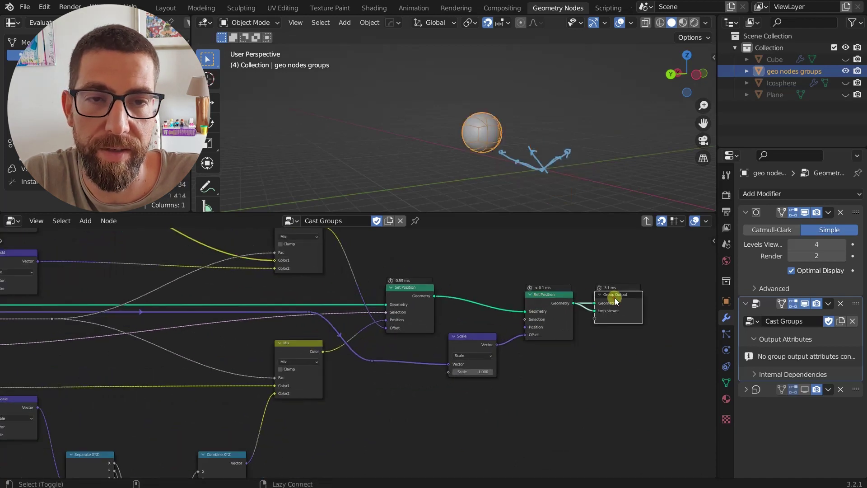
{"action": "left_click", "coordinate": [527, 298]}
- Exit the sphere group and replace it with the BB_Cast to Cuboid group between the Group Input and Group Output
{"action": "left_click", "coordinate": [647, 221]}
{"action": "scroll", "coordinate": [512, 237], "scroll_direction": "down", "scroll_amount": 3}
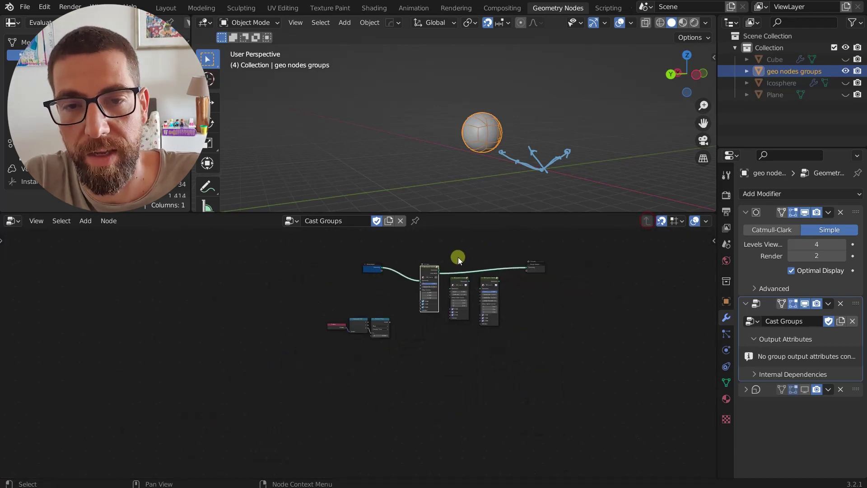
{"action": "left_click_drag", "start_coordinate": [427, 269], "coordinate": [469, 251], "text": "alt"}
{"action": "scroll", "coordinate": [470, 281], "scroll_direction": "up", "scroll_amount": 4}
{"action": "scroll", "coordinate": [469, 252], "scroll_direction": "up", "scroll_amount": 1}
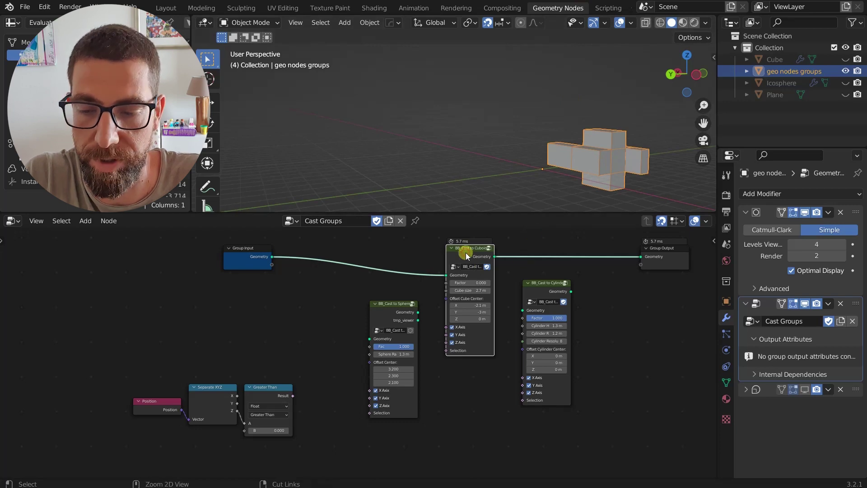
- Open the BB_Cast to Cuboid group and survey its start, from the Group Input to the Bounding Box node
{"action": "key", "text": "ctrl+Tab"}
{"action": "scroll", "coordinate": [463, 263], "scroll_direction": "down", "scroll_amount": 6}
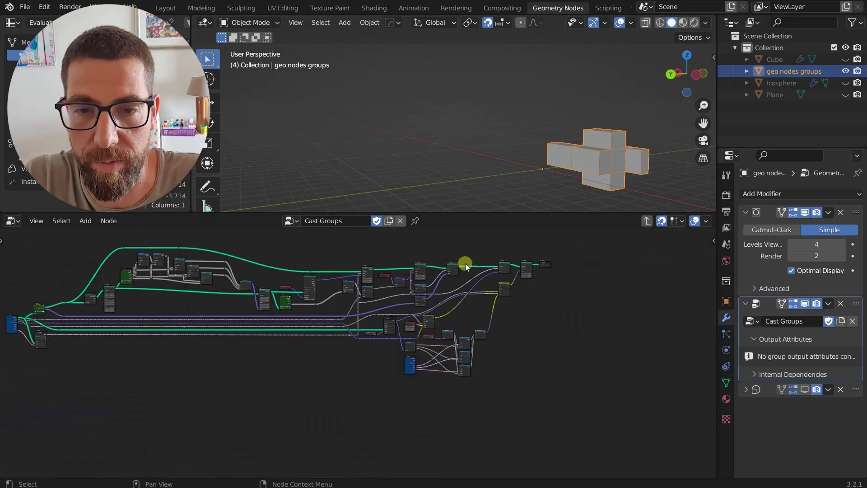
{"action": "scroll", "coordinate": [367, 313], "scroll_direction": "up", "scroll_amount": 6}
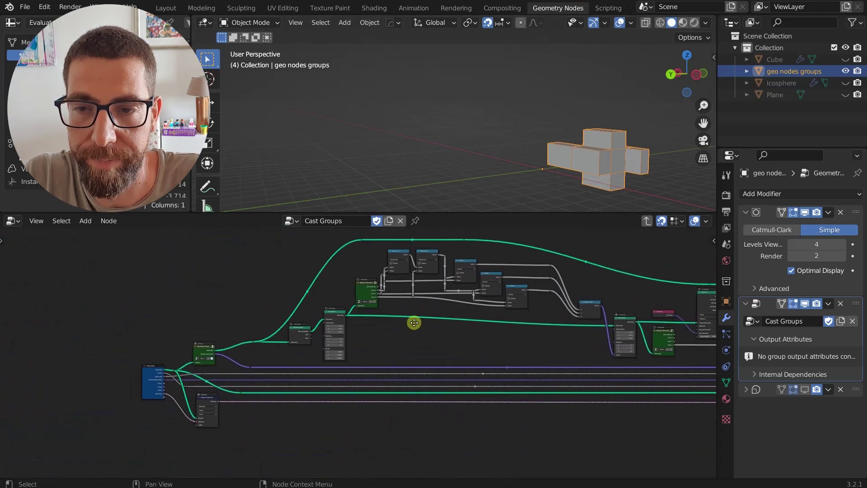
{"action": "scroll", "coordinate": [324, 340], "scroll_direction": "up", "scroll_amount": 8}
{"action": "middle_click_drag", "start_coordinate": [244, 351], "coordinate": [360, 313]}
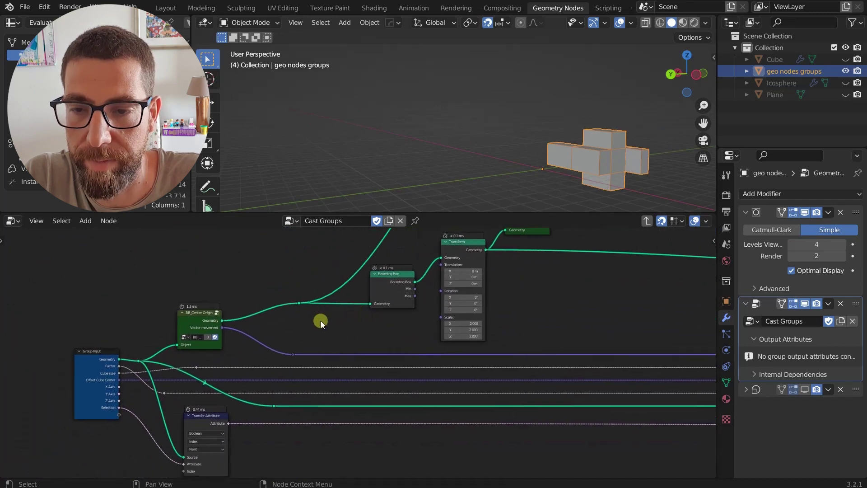
{"action": "scroll", "coordinate": [319, 322], "scroll_direction": "down", "scroll_amount": 4}
{"action": "scroll", "coordinate": [359, 301], "scroll_direction": "up", "scroll_amount": 1}
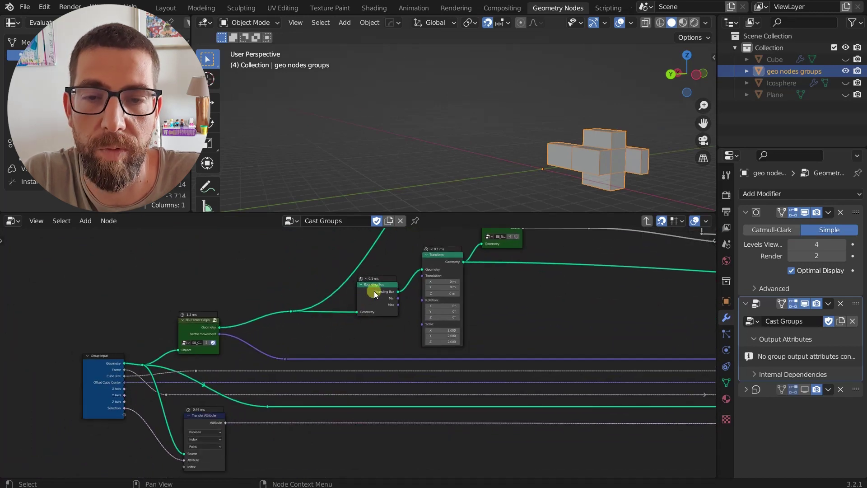
- Inspect the Bounding Box node, and preview the centred geometry from the BB_Center Origin node
{"action": "mouse_move", "coordinate": [374, 295]}
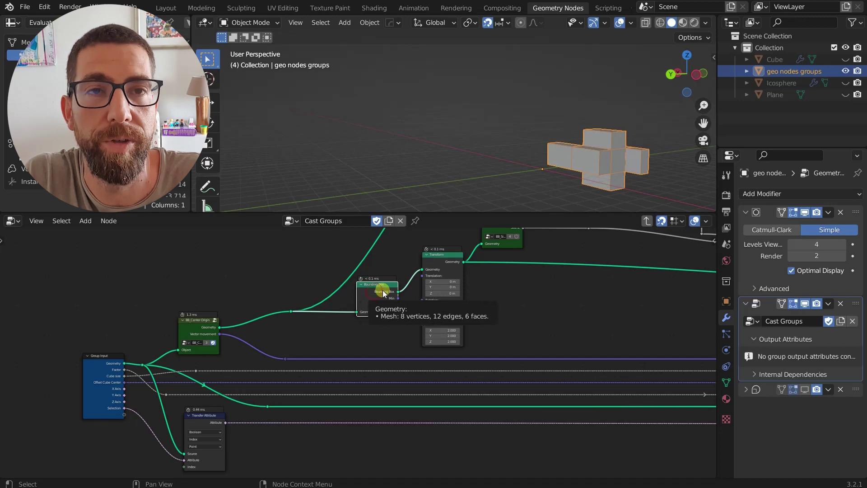
{"action": "scroll", "coordinate": [383, 292], "scroll_direction": "down", "scroll_amount": 1}
{"action": "scroll", "coordinate": [227, 323], "scroll_direction": "up", "scroll_amount": 3}
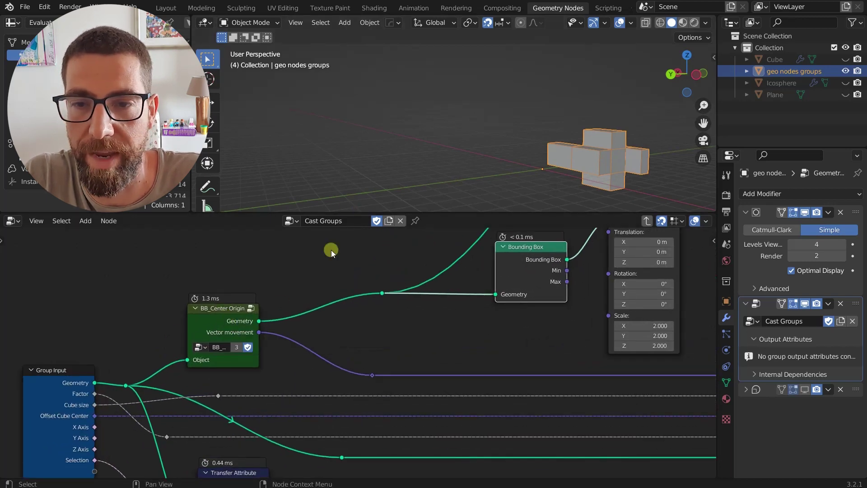
{"action": "left_click", "coordinate": [218, 315], "text": "ctrl+shift"}
{"action": "scroll", "coordinate": [542, 170], "scroll_direction": "down", "scroll_amount": 1}
{"action": "scroll", "coordinate": [234, 352], "scroll_direction": "up", "scroll_amount": 1}
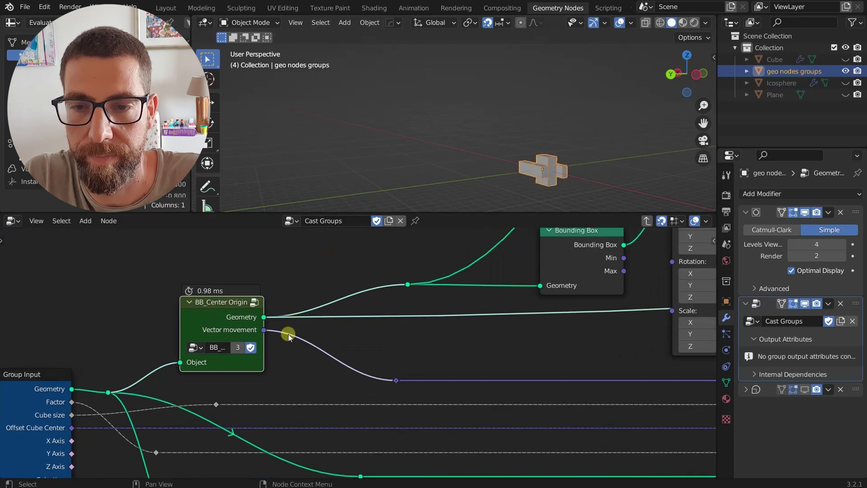
- Preview the Bounding Box node's output in the viewport
{"action": "middle_click_drag", "start_coordinate": [323, 329], "coordinate": [209, 350]}
{"action": "scroll", "coordinate": [209, 350], "scroll_direction": "down", "scroll_amount": 2}
{"action": "middle_click_drag", "start_coordinate": [335, 372], "coordinate": [306, 380]}
{"action": "left_click", "coordinate": [365, 287], "text": "ctrl+shift"}
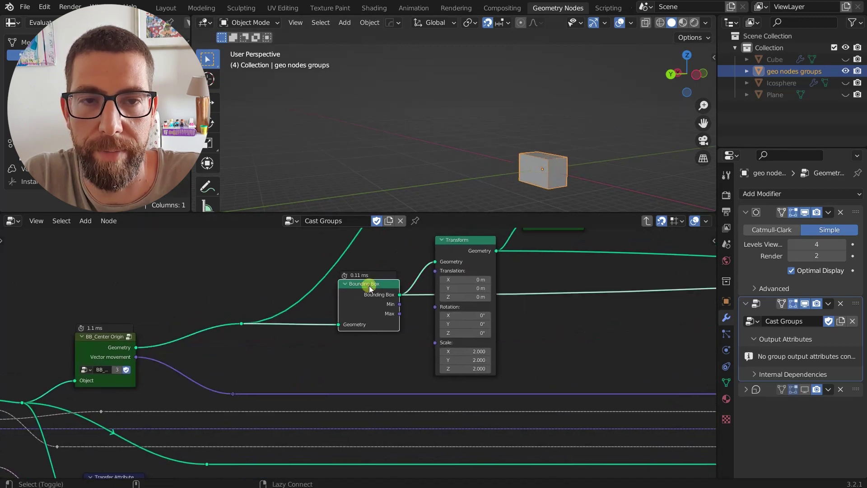
{"action": "scroll", "coordinate": [416, 280], "scroll_direction": "down", "scroll_amount": 2}
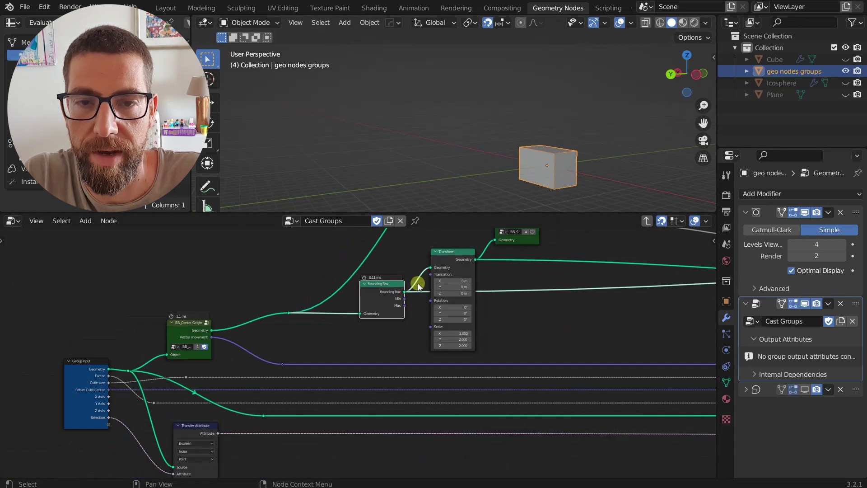
- Preview the Transform node that follows the Bounding Box to see the scaled box
{"action": "middle_click_drag", "start_coordinate": [416, 281], "coordinate": [299, 305]}
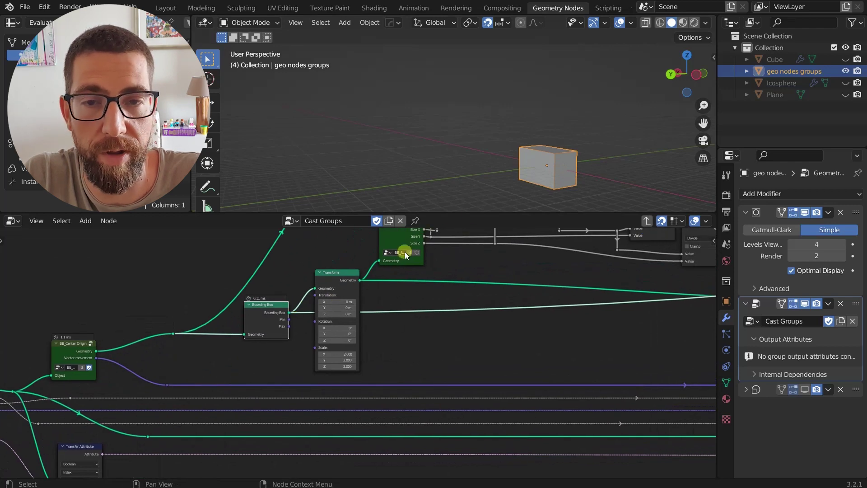
{"action": "scroll", "coordinate": [342, 276], "scroll_direction": "up", "scroll_amount": 2}
{"action": "middle_click_drag", "start_coordinate": [342, 278], "coordinate": [305, 282]}
{"action": "scroll", "coordinate": [305, 283], "scroll_direction": "down", "scroll_amount": 3}
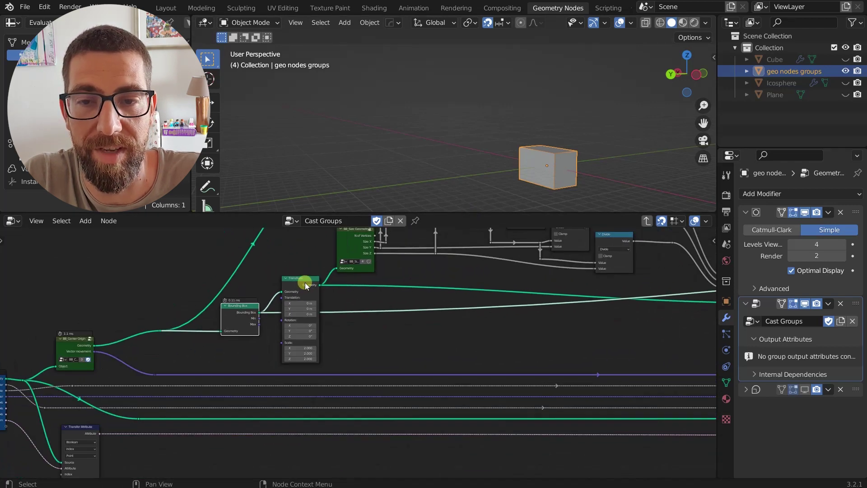
{"action": "left_click", "coordinate": [305, 283], "text": "ctrl+shift"}
{"action": "scroll", "coordinate": [305, 283], "scroll_direction": "up", "scroll_amount": 1}
{"action": "scroll", "coordinate": [305, 284], "scroll_direction": "up", "scroll_amount": 2}
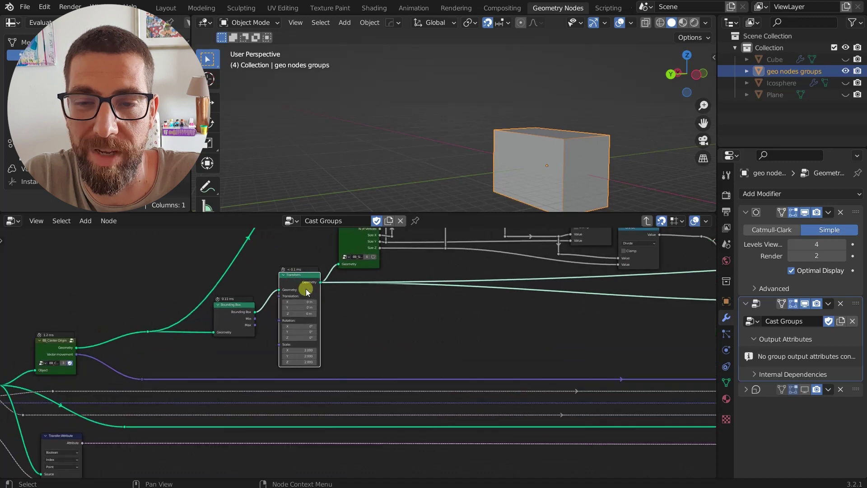
{"action": "scroll", "coordinate": [290, 276], "scroll_direction": "down", "scroll_amount": 2}
- Switch between the Bounding Box and Transform nodes, and examine the Transform's Scale values and the size and divide nodes after it
{"action": "left_click", "coordinate": [250, 301], "text": "ctrl+shift"}
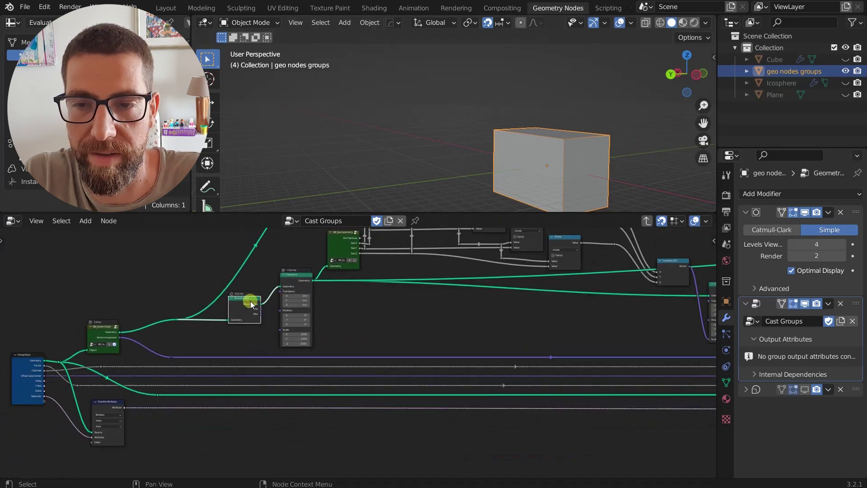
{"action": "left_click", "coordinate": [293, 276], "text": "ctrl+shift"}
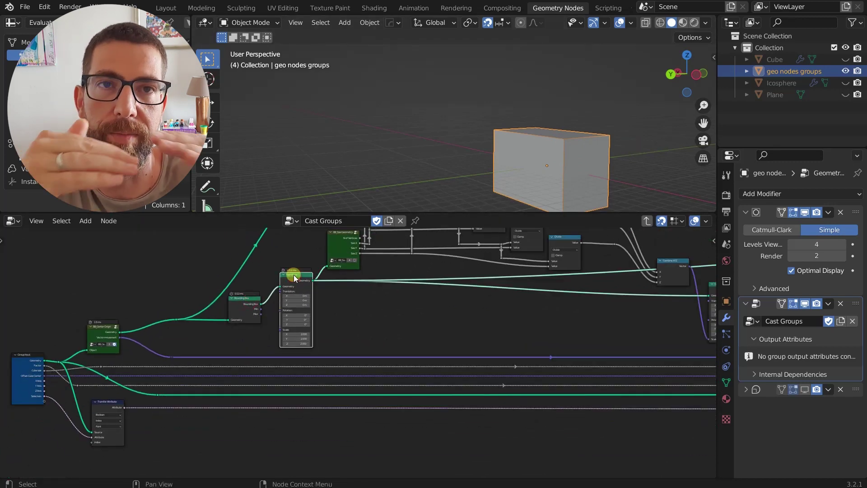
{"action": "scroll", "coordinate": [296, 307], "scroll_direction": "up", "scroll_amount": 4}
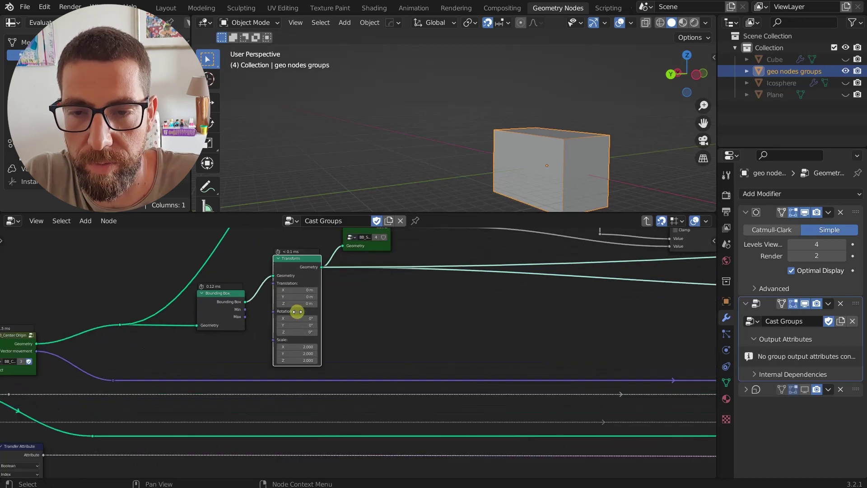
{"action": "scroll", "coordinate": [302, 348], "scroll_direction": "down", "scroll_amount": 3}
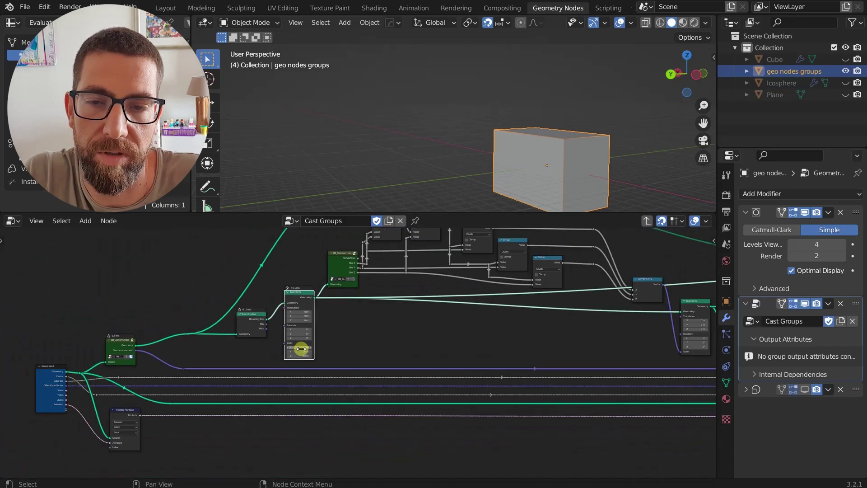
{"action": "middle_click_drag", "start_coordinate": [370, 312], "coordinate": [284, 325]}
{"action": "scroll", "coordinate": [284, 325], "scroll_direction": "down", "scroll_amount": 2}
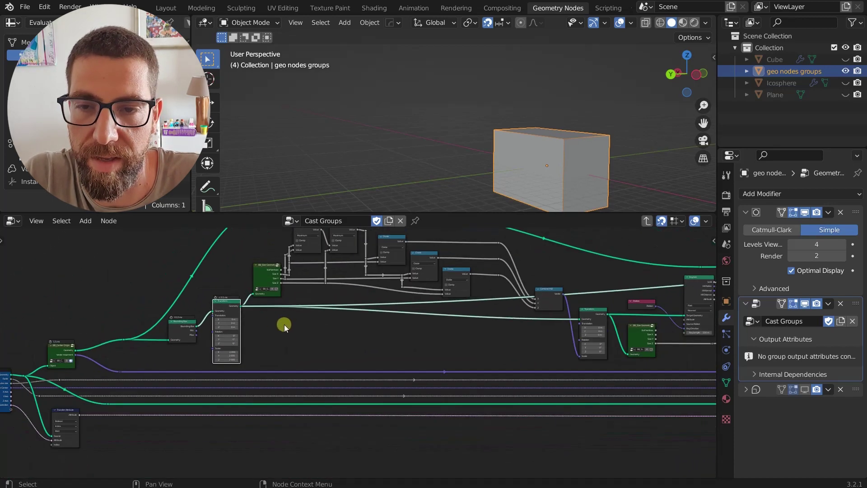
- Inspect the BB_Size Geometry node and the 2.000-scale Transform node that feeds it
{"action": "middle_click_drag", "start_coordinate": [266, 289], "coordinate": [237, 308]}
{"action": "scroll", "coordinate": [238, 308], "scroll_direction": "up", "scroll_amount": 6}
{"action": "left_click", "coordinate": [237, 282]}
{"action": "scroll", "coordinate": [239, 282], "scroll_direction": "up", "scroll_amount": 2}
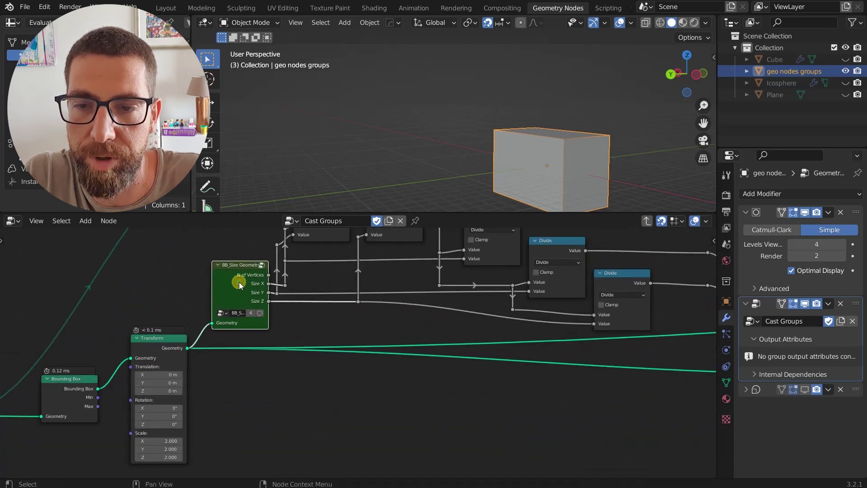
{"action": "scroll", "coordinate": [145, 351], "scroll_direction": "down", "scroll_amount": 2}
{"action": "left_click", "coordinate": [145, 351]}
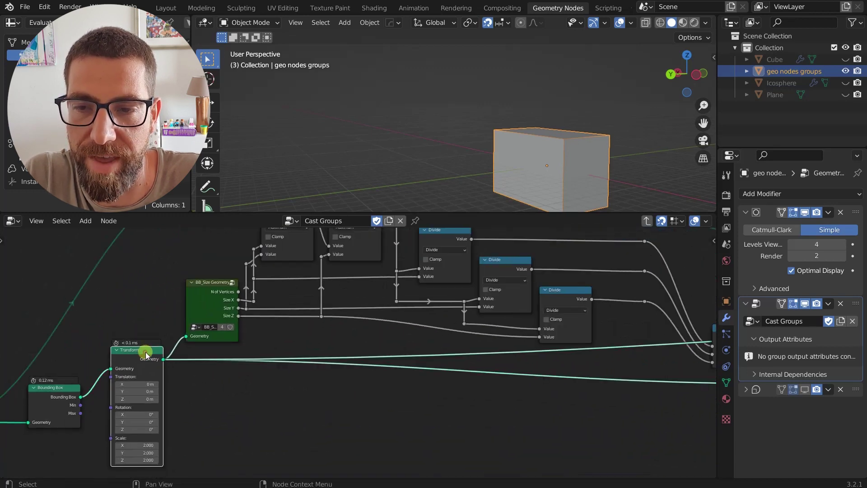
{"action": "left_click", "coordinate": [222, 297]}
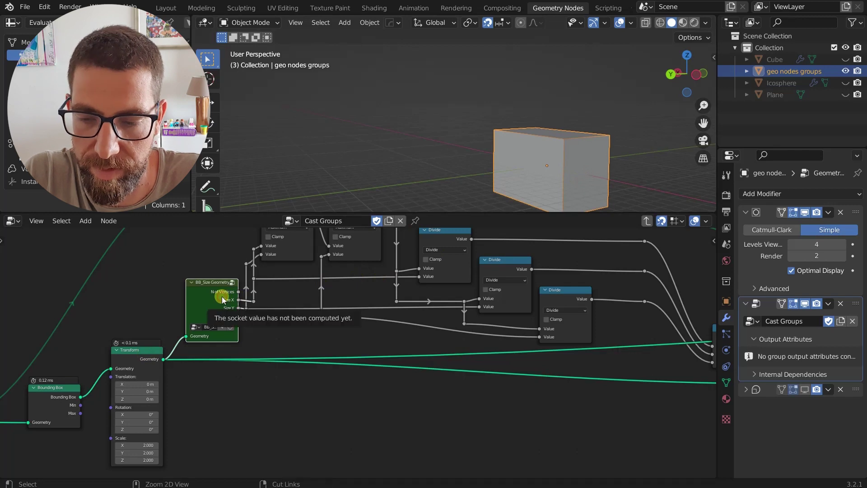
- Open the BB_Size Geometry group, examine its Attribute Statistic, Subtract and Group Output nodes, and return to the parent node tree
{"action": "key", "text": "Tab"}
{"action": "scroll", "coordinate": [383, 283], "scroll_direction": "down", "scroll_amount": 3}
{"action": "scroll", "coordinate": [385, 284], "scroll_direction": "up", "scroll_amount": 2}
{"action": "scroll", "coordinate": [349, 298], "scroll_direction": "up", "scroll_amount": 2}
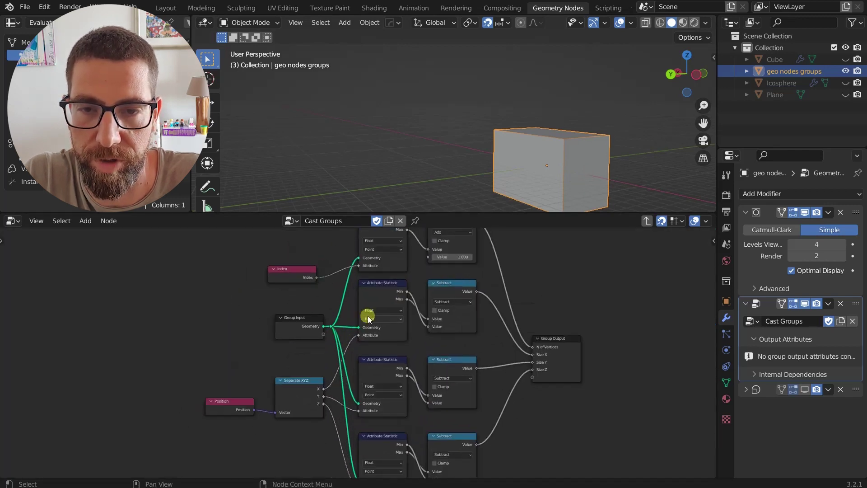
{"action": "left_click", "coordinate": [379, 288]}
{"action": "scroll", "coordinate": [378, 284], "scroll_direction": "down", "scroll_amount": 2}
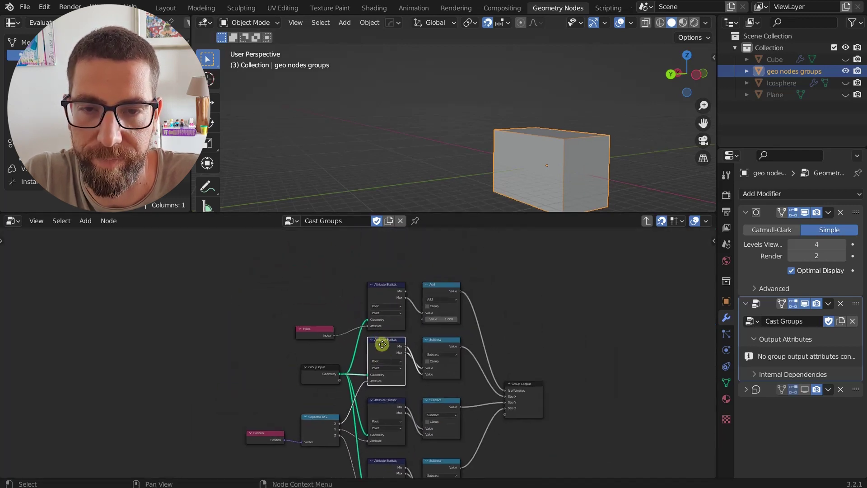
{"action": "middle_click_drag", "start_coordinate": [409, 324], "coordinate": [388, 262]}
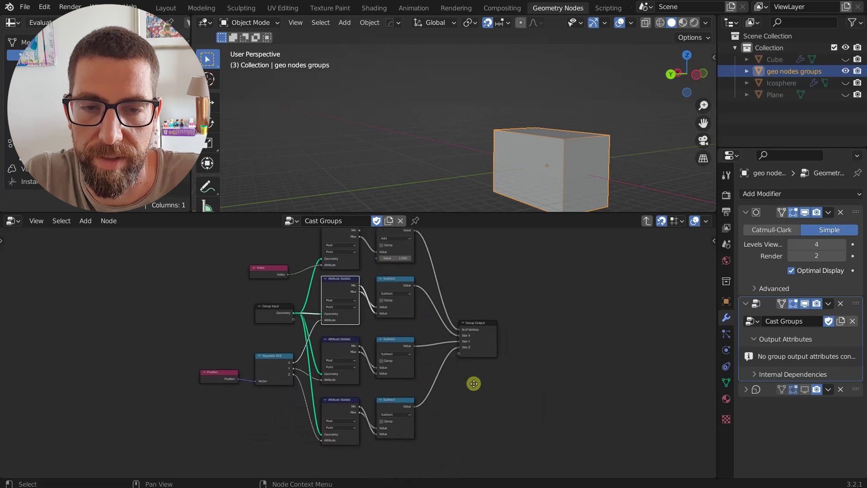
{"action": "middle_click_drag", "start_coordinate": [472, 382], "coordinate": [465, 403]}
{"action": "scroll", "coordinate": [475, 370], "scroll_direction": "up", "scroll_amount": 1}
{"action": "left_click", "coordinate": [478, 359]}
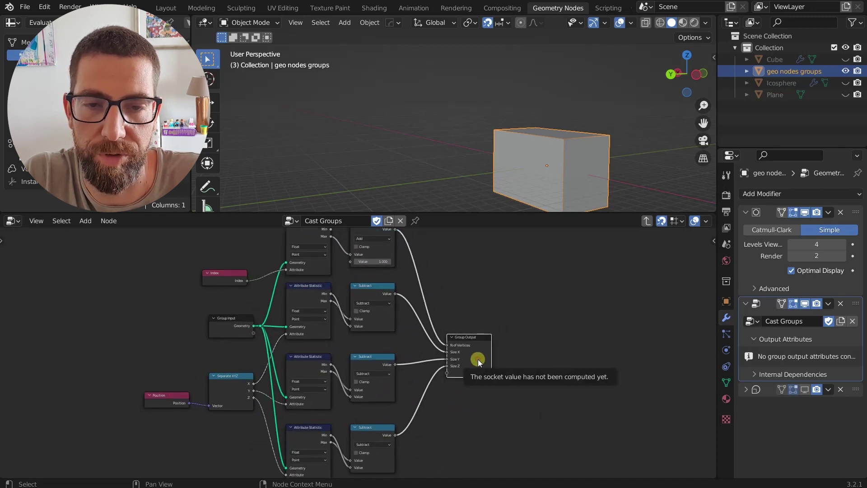
{"action": "key", "text": "Tab"}
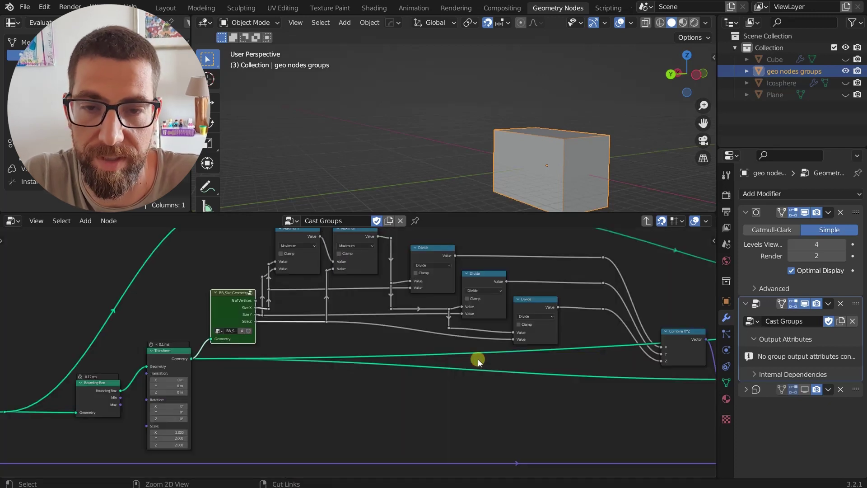
- Examine how the Maximum and Divide nodes feed Combine XYZ, which drives the second Transform's Scale
{"action": "scroll", "coordinate": [440, 351], "scroll_direction": "down", "scroll_amount": 2}
{"action": "scroll", "coordinate": [248, 351], "scroll_direction": "up", "scroll_amount": 2}
{"action": "scroll", "coordinate": [341, 352], "scroll_direction": "up", "scroll_amount": 2}
{"action": "middle_click_drag", "start_coordinate": [373, 315], "coordinate": [325, 343]}
{"action": "scroll", "coordinate": [310, 333], "scroll_direction": "down", "scroll_amount": 3}
{"action": "middle_click_drag", "start_coordinate": [446, 364], "coordinate": [360, 349]}
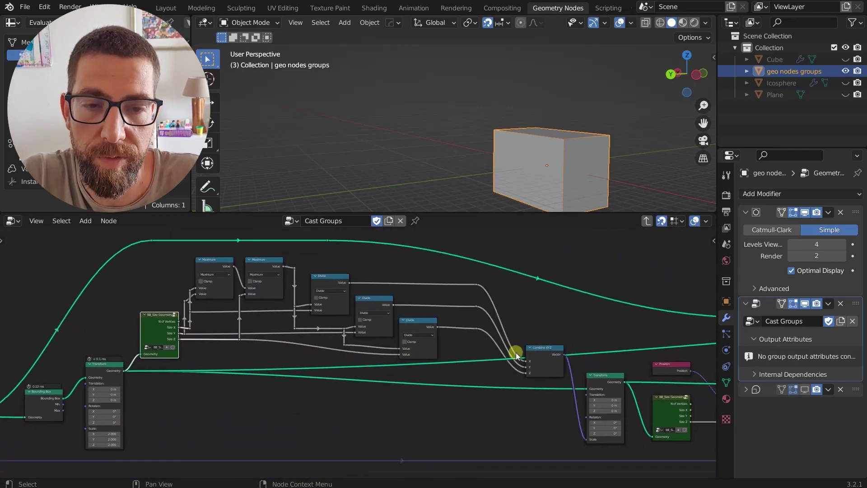
{"action": "middle_click_drag", "start_coordinate": [554, 354], "coordinate": [510, 339]}
{"action": "scroll", "coordinate": [509, 338], "scroll_direction": "up", "scroll_amount": 1}
{"action": "left_click", "coordinate": [506, 337]}
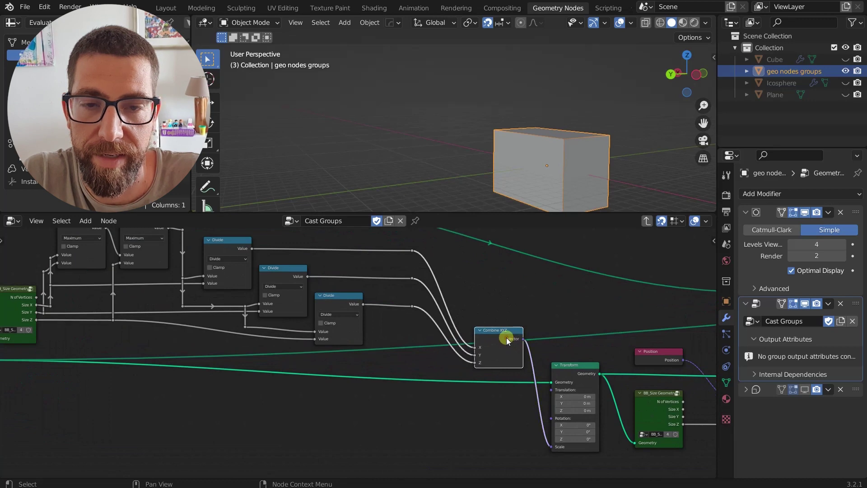
{"action": "scroll", "coordinate": [506, 338], "scroll_direction": "down", "scroll_amount": 2}
{"action": "middle_click_drag", "start_coordinate": [432, 315], "coordinate": [402, 307]}
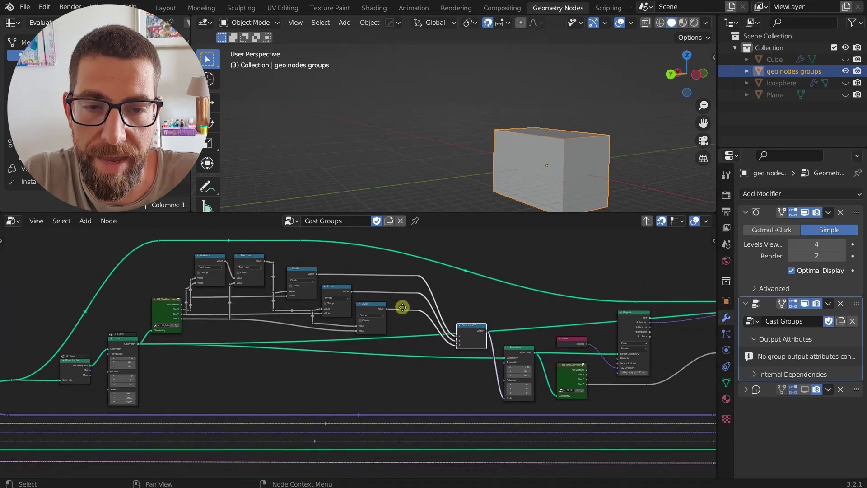
{"action": "scroll", "coordinate": [515, 353], "scroll_direction": "up", "scroll_amount": 4}
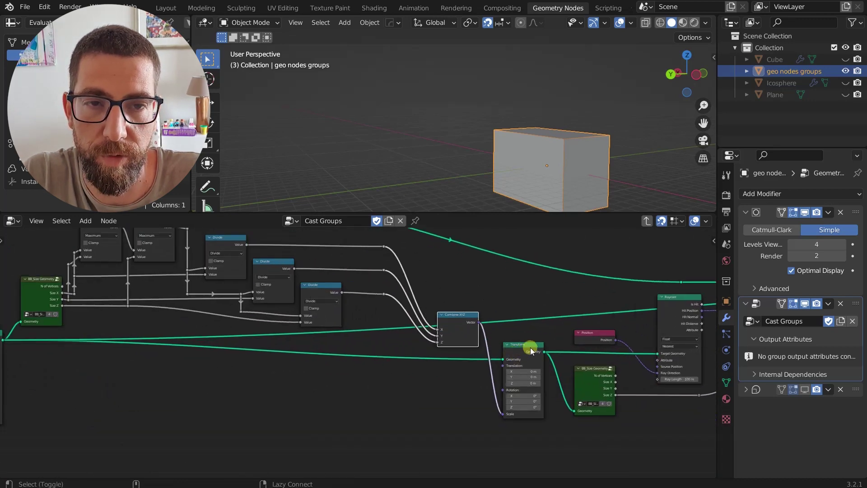
- Preview the Transform node after Combine XYZ and check the resulting box's dimensions
{"action": "left_click", "coordinate": [530, 347], "text": "ctrl+shift"}
{"action": "middle_click_drag", "start_coordinate": [535, 151], "coordinate": [541, 173]}
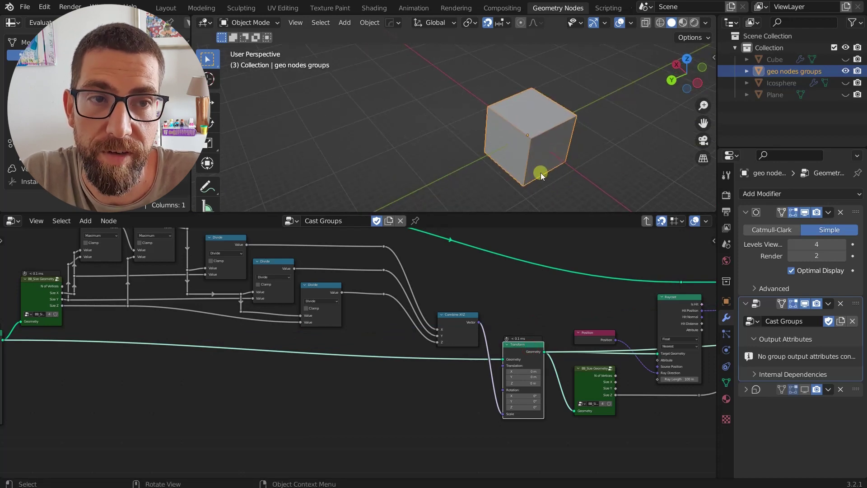
{"action": "key", "text": "n"}
{"action": "scroll", "coordinate": [605, 131], "scroll_direction": "down", "scroll_amount": 4}
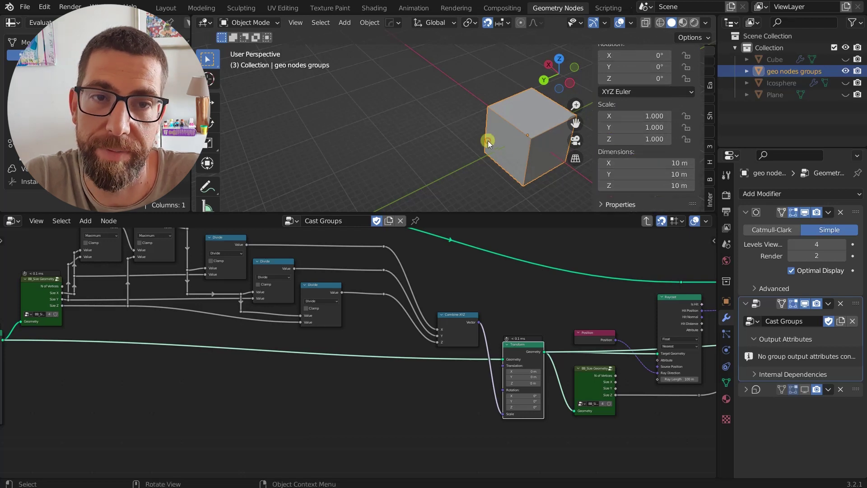
{"action": "key", "text": "n"}
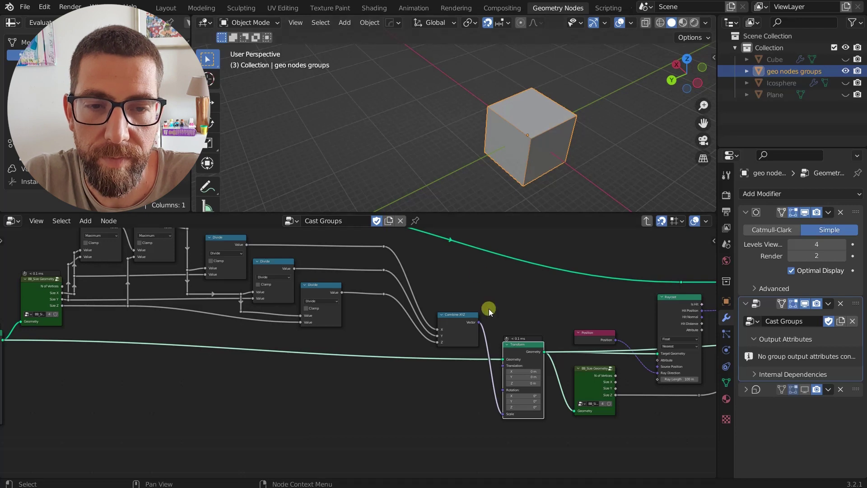
- Preview the BB_Center Origin node's geometry to compare its size with the scaled cube
{"action": "scroll", "coordinate": [489, 309], "scroll_direction": "down", "scroll_amount": 4}
{"action": "middle_click_drag", "start_coordinate": [522, 328], "coordinate": [400, 322]}
{"action": "scroll", "coordinate": [471, 306], "scroll_direction": "up", "scroll_amount": 4}
{"action": "scroll", "coordinate": [446, 320], "scroll_direction": "right", "scroll_amount": 2}
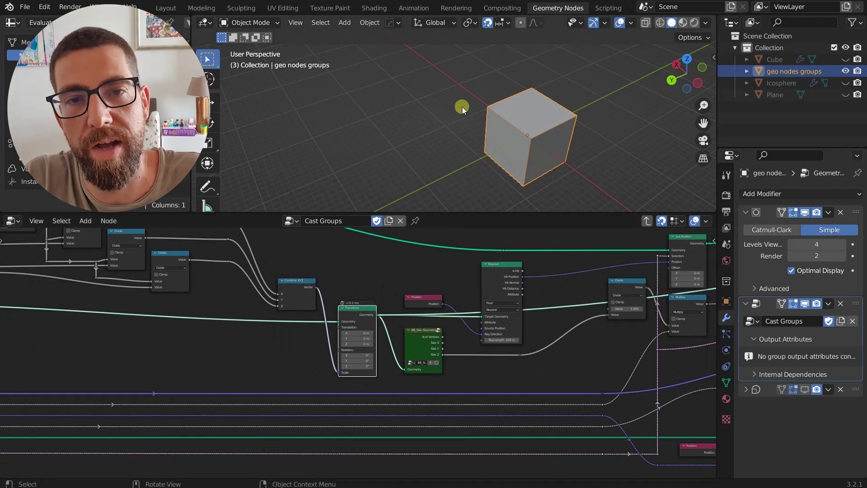
{"action": "scroll", "coordinate": [516, 110], "scroll_direction": "down", "scroll_amount": 6}
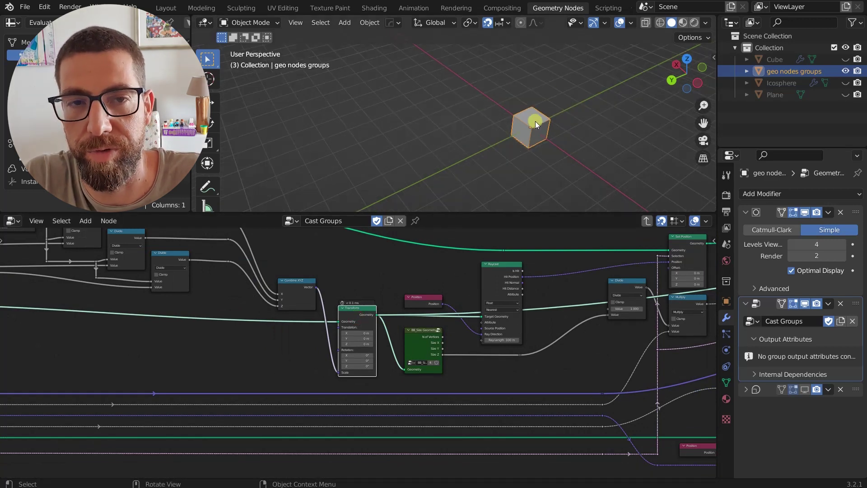
{"action": "middle_click_drag", "start_coordinate": [179, 254], "coordinate": [267, 309]}
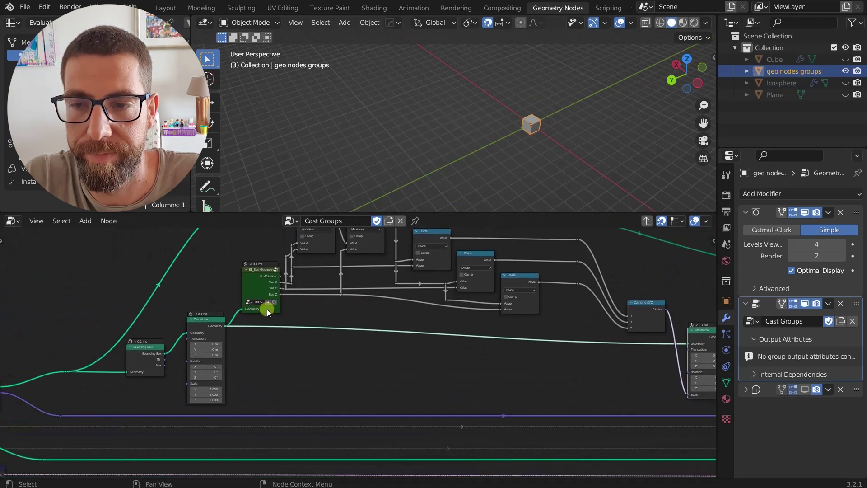
{"action": "scroll", "coordinate": [267, 309], "scroll_direction": "down", "scroll_amount": 5}
{"action": "left_click", "coordinate": [72, 362], "text": "alt+shift"}
{"action": "scroll", "coordinate": [552, 110], "scroll_direction": "up", "scroll_amount": 4}
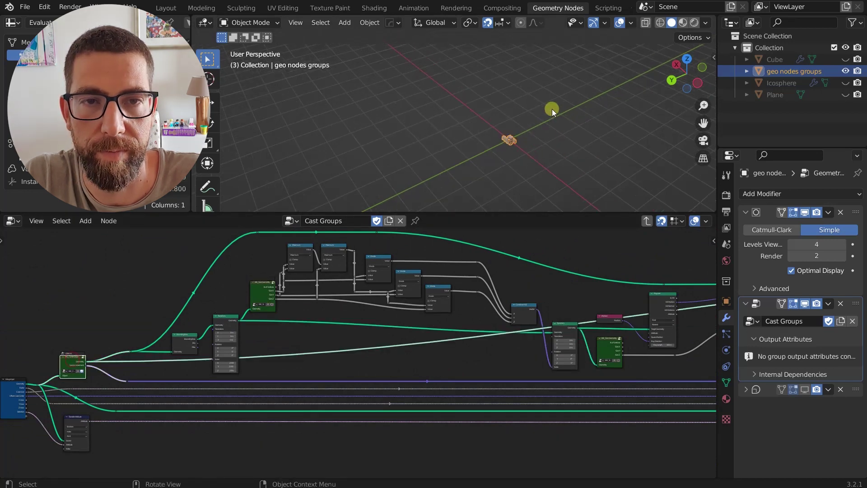
{"action": "middle_click_drag", "start_coordinate": [516, 140], "coordinate": [532, 99], "text": "shift"}
{"action": "scroll", "coordinate": [532, 99], "scroll_direction": "up", "scroll_amount": 4}
{"action": "middle_click_drag", "start_coordinate": [526, 308], "coordinate": [366, 320]}
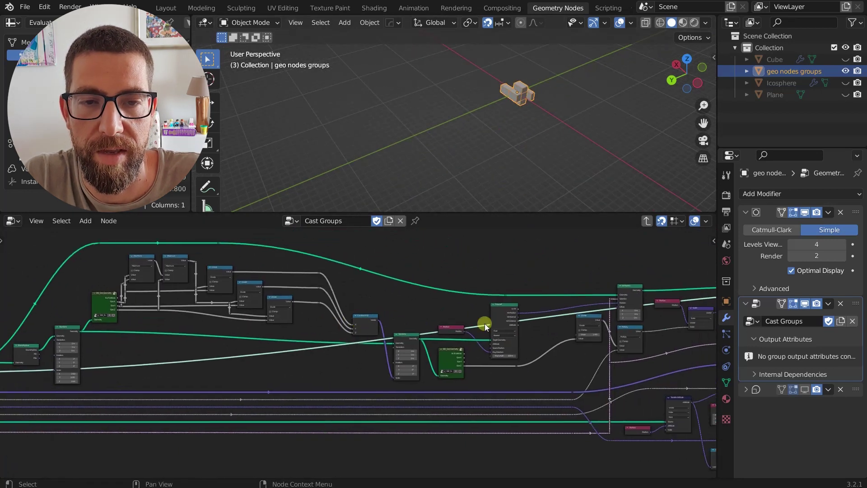
{"action": "scroll", "coordinate": [500, 313], "scroll_direction": "up", "scroll_amount": 2}
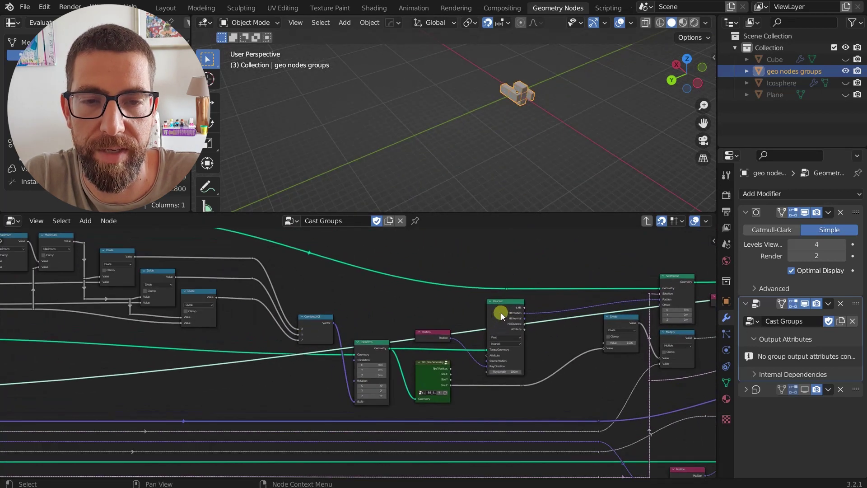
- Preview the scaled cube from the second Transform, and inspect the Raycast node and the Position node feeding its Ray Direction
{"action": "left_click", "coordinate": [374, 344], "text": "ctrl+shift"}
{"action": "scroll", "coordinate": [426, 349], "scroll_direction": "up", "scroll_amount": 2}
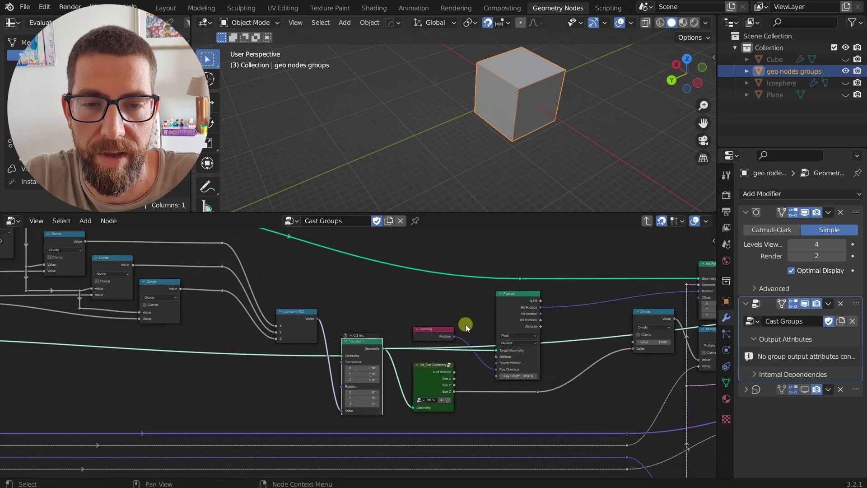
{"action": "left_click_drag", "start_coordinate": [506, 301], "coordinate": [513, 294]}
{"action": "scroll", "coordinate": [382, 343], "scroll_direction": "up", "scroll_amount": 2}
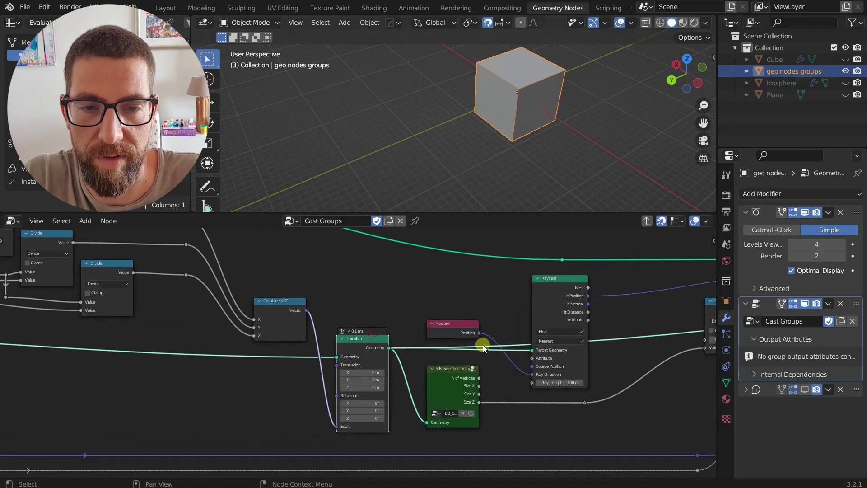
{"action": "scroll", "coordinate": [502, 348], "scroll_direction": "up", "scroll_amount": 2}
{"action": "scroll", "coordinate": [573, 341], "scroll_direction": "down", "scroll_amount": 2}
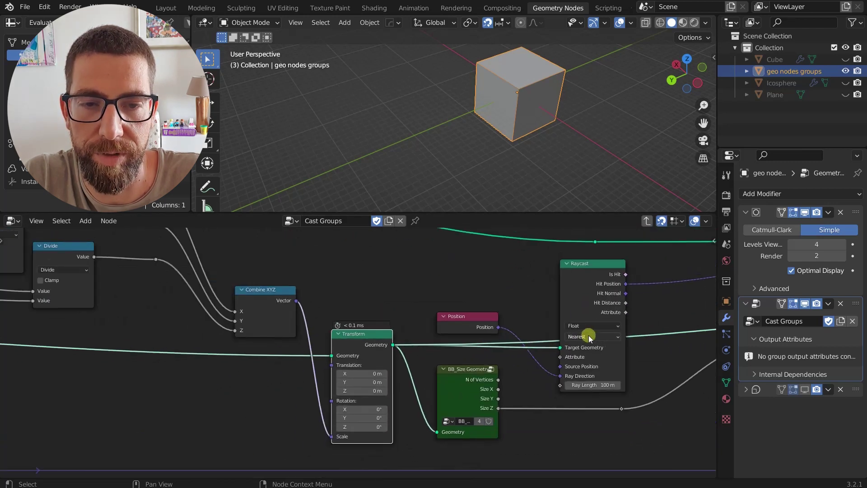
{"action": "left_click", "coordinate": [593, 273]}
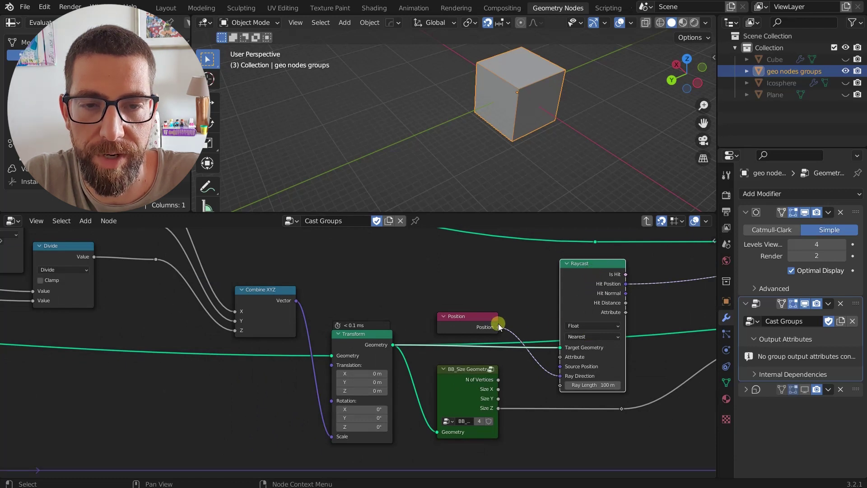
{"action": "left_click", "coordinate": [467, 318]}
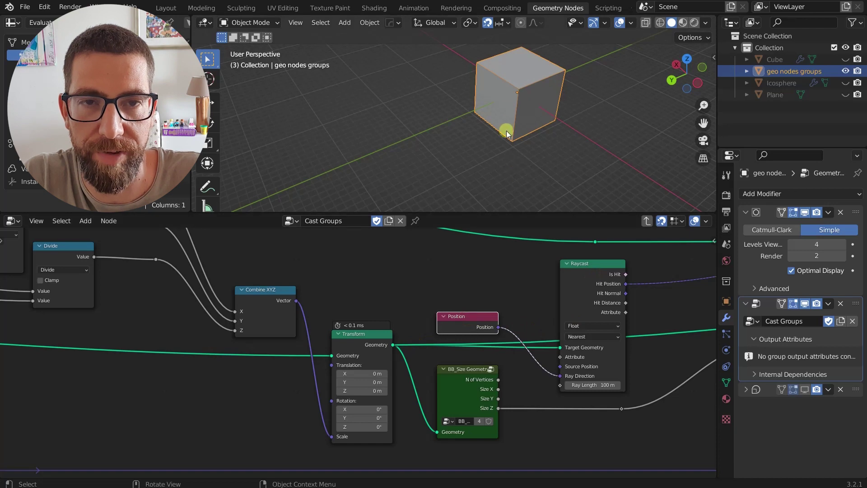
- Annotate the 3D view with three ray arrows running from the cube's centre outward to its upper faces
{"action": "middle_click_drag", "start_coordinate": [506, 131], "coordinate": [518, 104]}
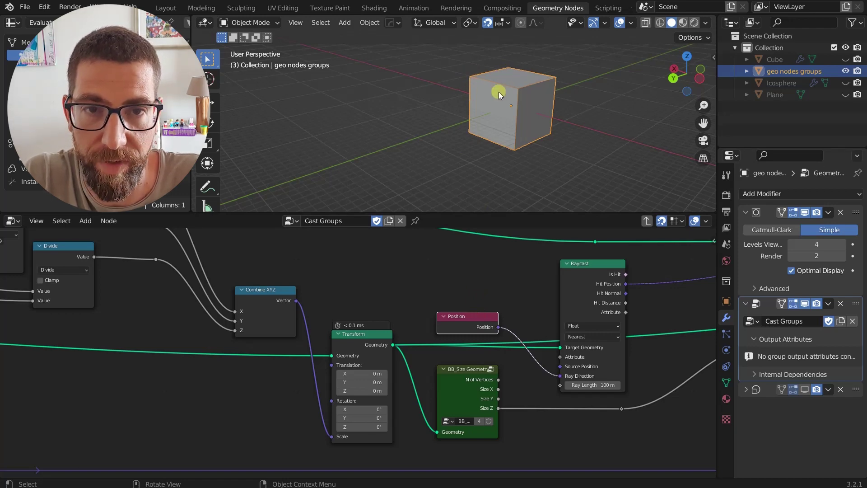
{"action": "left_click_drag", "start_coordinate": [511, 107], "coordinate": [481, 80]}
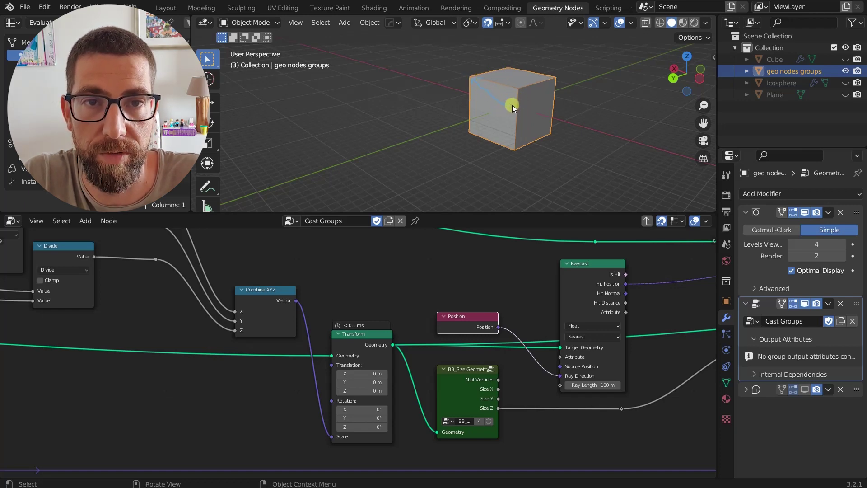
{"action": "left_click_drag", "start_coordinate": [512, 105], "coordinate": [505, 72]}
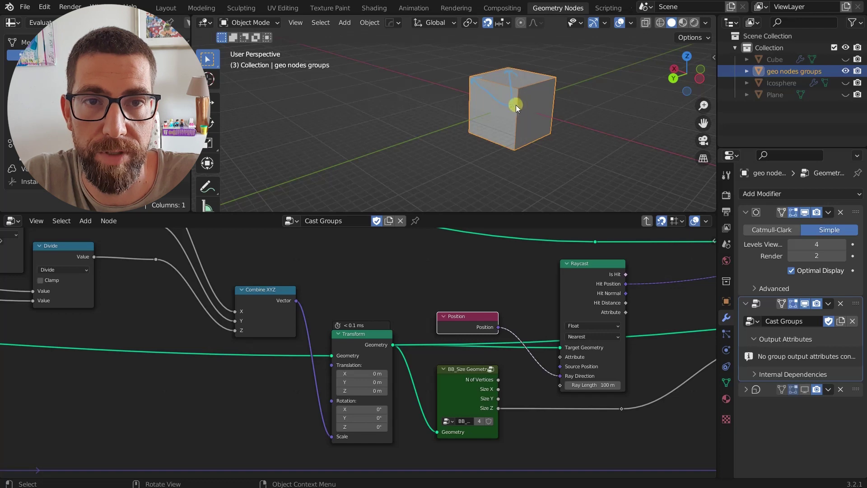
{"action": "left_click_drag", "start_coordinate": [516, 106], "coordinate": [545, 84]}
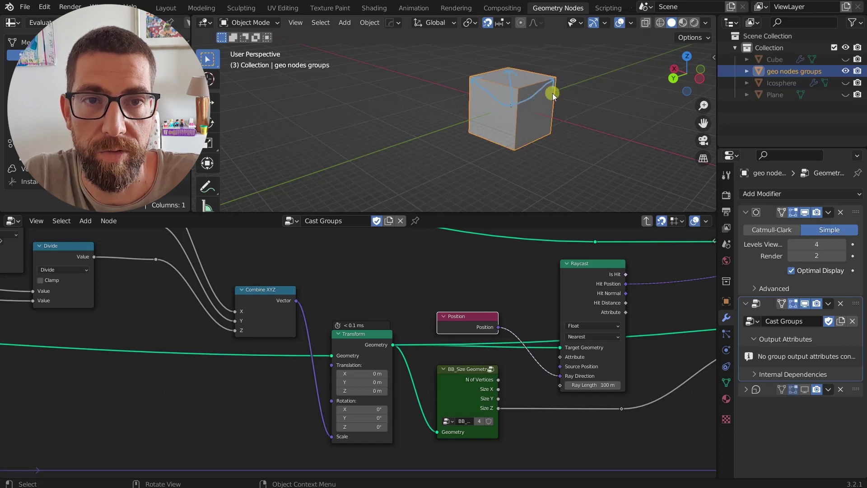
{"action": "middle_click_drag", "start_coordinate": [549, 95], "coordinate": [528, 117]}
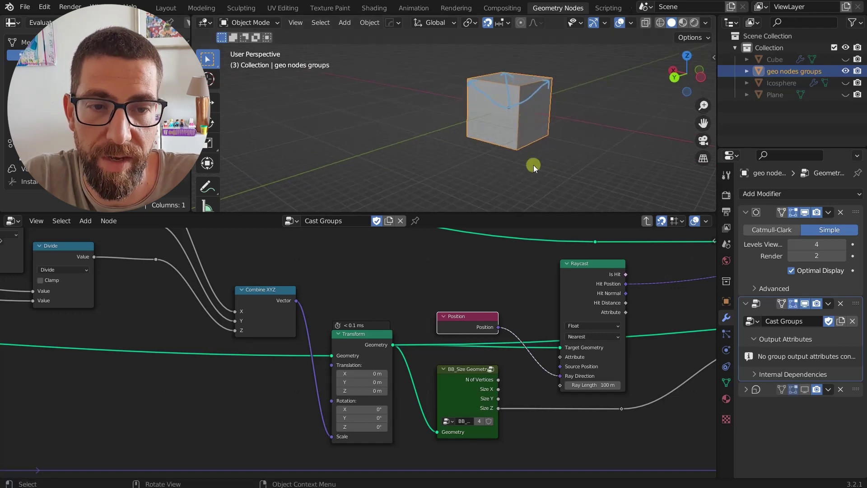
- Inspect the Raycast node's inputs and its Hit Position output
{"action": "scroll", "coordinate": [569, 367], "scroll_direction": "up", "scroll_amount": 4}
{"action": "scroll", "coordinate": [594, 352], "scroll_direction": "down", "scroll_amount": 3}
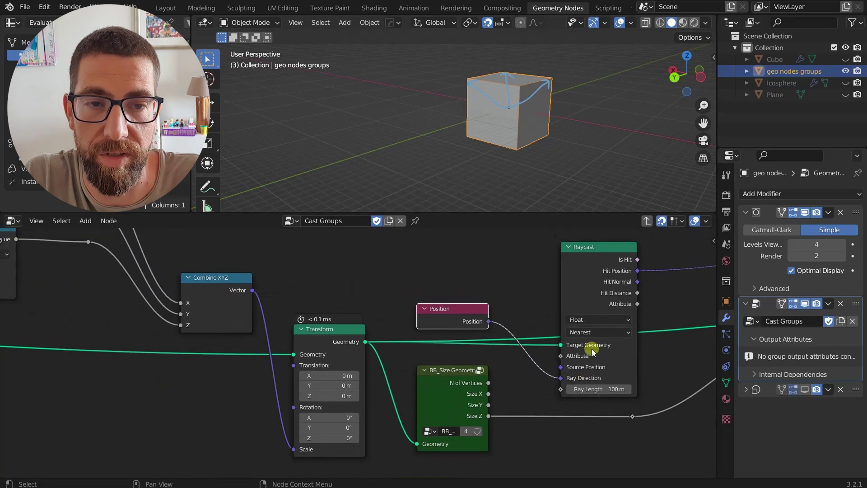
{"action": "middle_click_drag", "start_coordinate": [587, 289], "coordinate": [516, 289]}
{"action": "scroll", "coordinate": [516, 289], "scroll_direction": "down", "scroll_amount": 5}
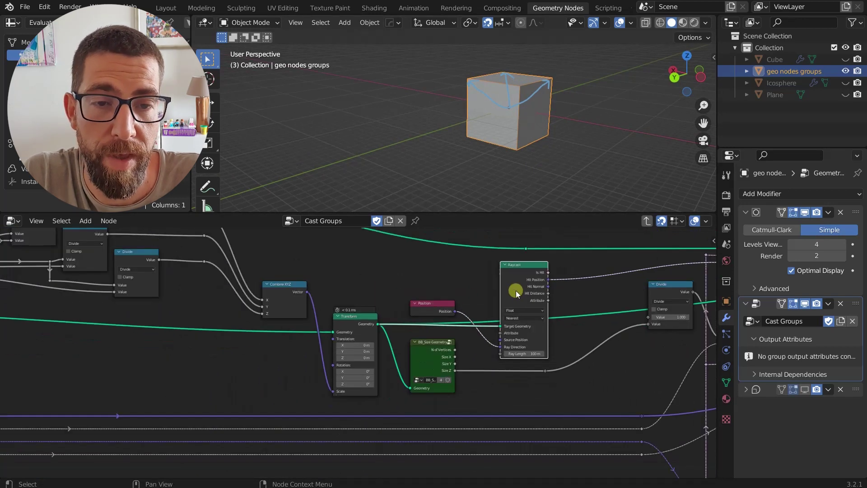
- Preview the centred mesh from BB_Center Origin against the drawn arrows, and locate the Set Position node after Raycast
{"action": "middle_click_drag", "start_coordinate": [181, 295], "coordinate": [408, 242]}
{"action": "scroll", "coordinate": [189, 332], "scroll_direction": "up", "scroll_amount": 4}
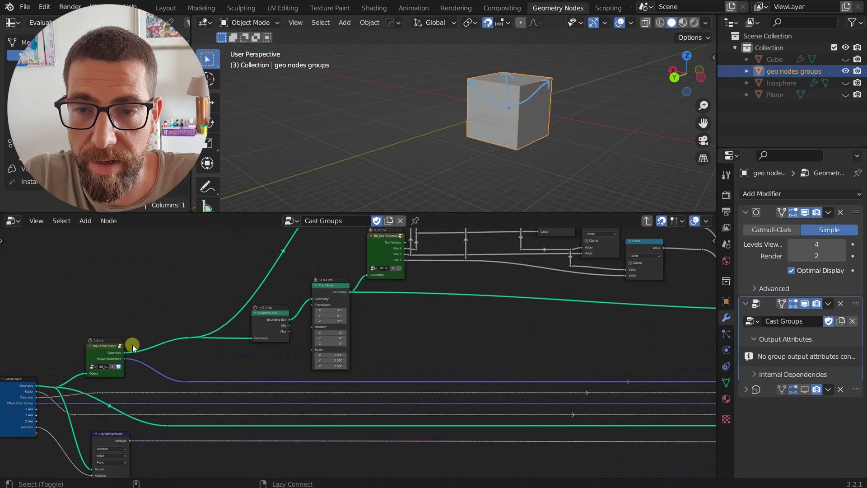
{"action": "left_click", "coordinate": [102, 348], "text": "ctrl+shift"}
{"action": "scroll", "coordinate": [357, 318], "scroll_direction": "down", "scroll_amount": 5}
{"action": "scroll", "coordinate": [581, 291], "scroll_direction": "up", "scroll_amount": 6}
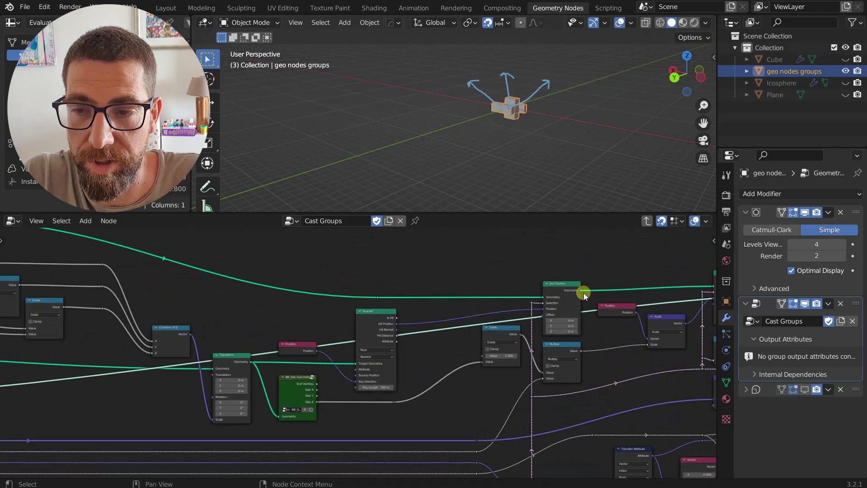
- Preview the Set Position node after Raycast, and inspect the Hit Position output feeding its Position input
{"action": "left_click", "coordinate": [563, 288], "text": "ctrl+shift"}
{"action": "scroll", "coordinate": [563, 288], "scroll_direction": "up", "scroll_amount": 9}
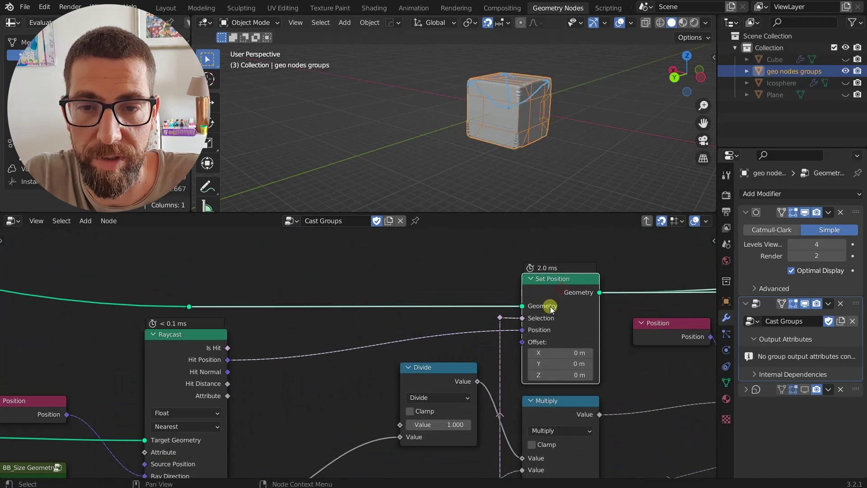
{"action": "middle_click_drag", "start_coordinate": [550, 305], "coordinate": [583, 266]}
{"action": "scroll", "coordinate": [583, 269], "scroll_direction": "up", "scroll_amount": 2}
{"action": "scroll", "coordinate": [577, 291], "scroll_direction": "down", "scroll_amount": 3}
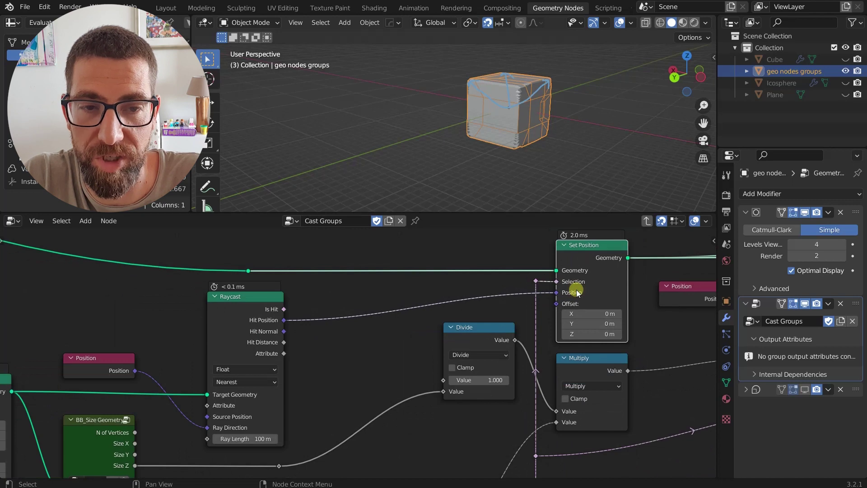
{"action": "left_click", "coordinate": [264, 316]}
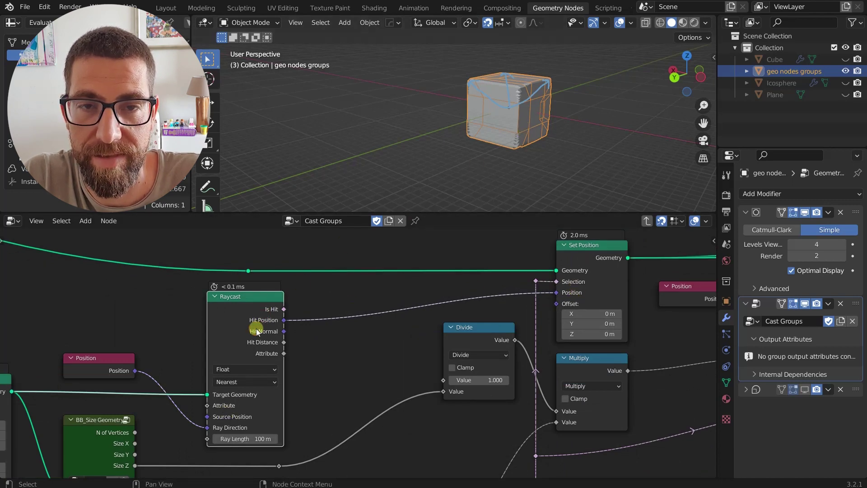
- Examine the mesh cast onto the cube faces in the 3D view from a closer, slightly rotated angle
{"action": "scroll", "coordinate": [256, 332], "scroll_direction": "down", "scroll_amount": 1}
{"action": "scroll", "coordinate": [491, 129], "scroll_direction": "up", "scroll_amount": 3}
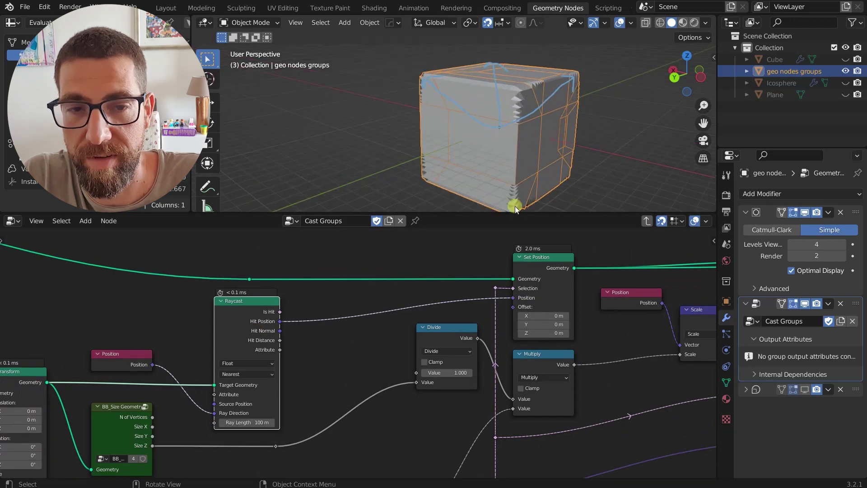
{"action": "scroll", "coordinate": [549, 252], "scroll_direction": "down", "scroll_amount": 4}
{"action": "scroll", "coordinate": [550, 252], "scroll_direction": "down", "scroll_amount": 1}
{"action": "middle_click_drag", "start_coordinate": [549, 252], "coordinate": [565, 289]}
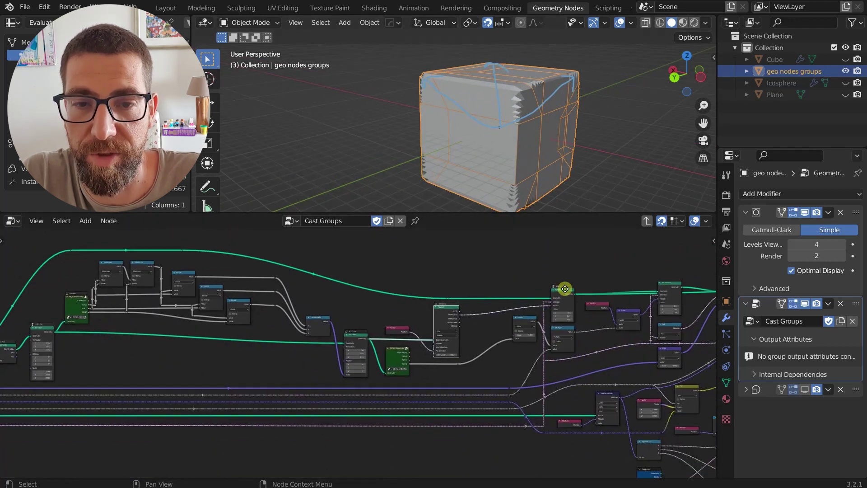
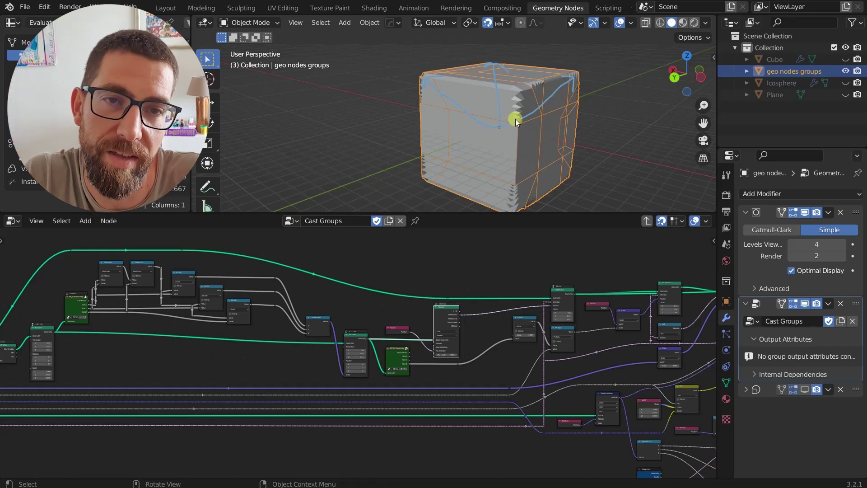
{"action": "middle_click_drag", "start_coordinate": [515, 119], "coordinate": [530, 97]}
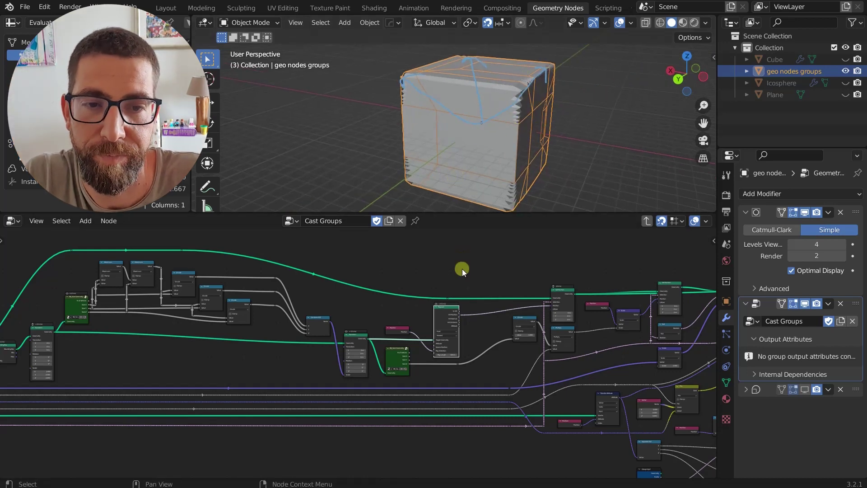
- Preview the second Set Position node, which follows the raycast one in the cuboid group
{"action": "scroll", "coordinate": [468, 281], "scroll_direction": "down", "scroll_amount": 3}
{"action": "middle_click_drag", "start_coordinate": [473, 288], "coordinate": [415, 292]}
{"action": "scroll", "coordinate": [478, 306], "scroll_direction": "up", "scroll_amount": 6}
{"action": "middle_click_drag", "start_coordinate": [479, 306], "coordinate": [391, 308]}
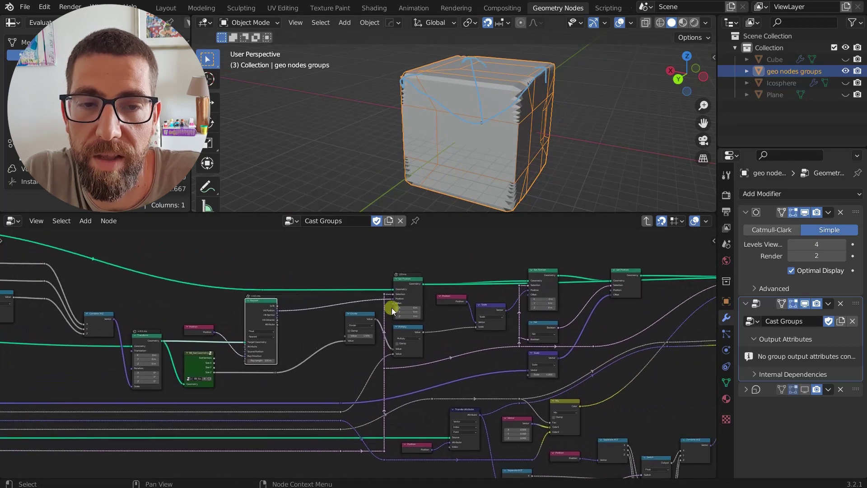
{"action": "scroll", "coordinate": [506, 287], "scroll_direction": "up", "scroll_amount": 4}
{"action": "left_click", "coordinate": [555, 268], "text": "ctrl+shift"}
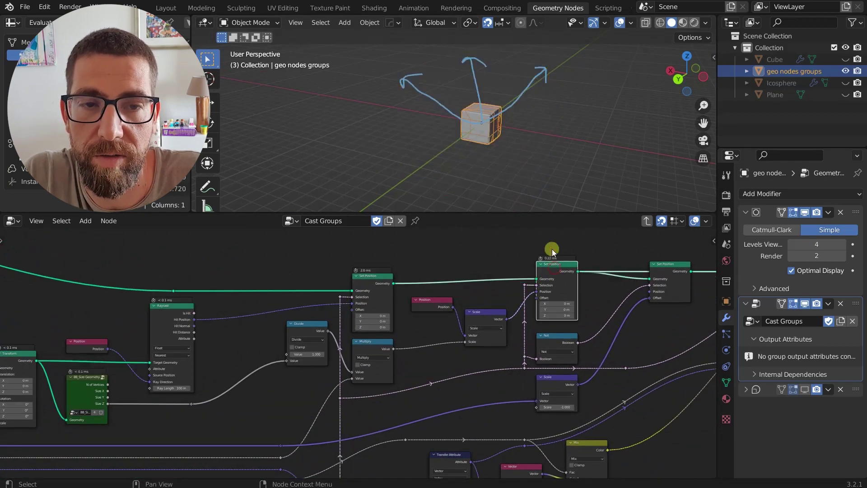
{"action": "scroll", "coordinate": [555, 266], "scroll_direction": "up", "scroll_amount": 2}
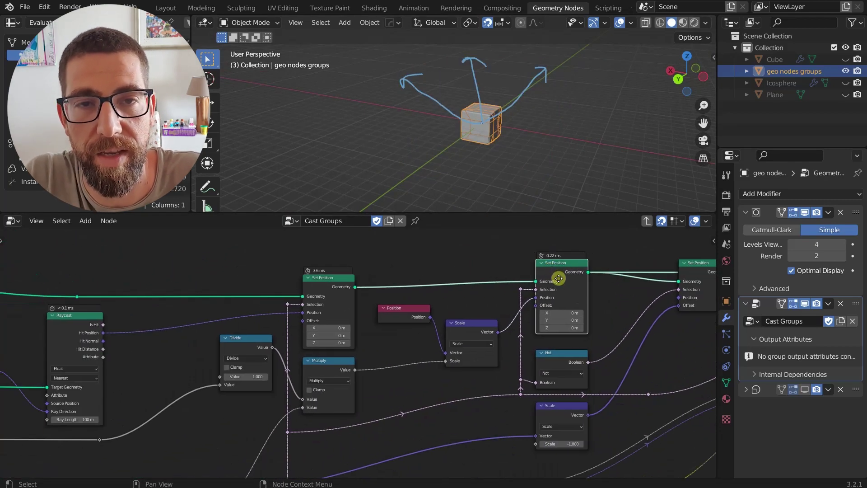
{"action": "scroll", "coordinate": [559, 278], "scroll_direction": "up", "scroll_amount": 2}
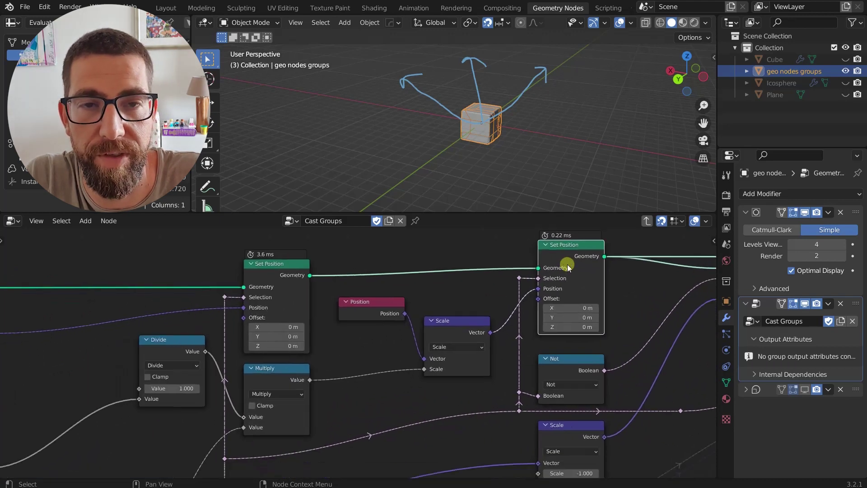
- Inspect the Scale node driving the second Set Position's Position, along with its Position and Multiply inputs
{"action": "scroll", "coordinate": [475, 318], "scroll_direction": "up", "scroll_amount": 2}
{"action": "scroll", "coordinate": [471, 319], "scroll_direction": "down", "scroll_amount": 2}
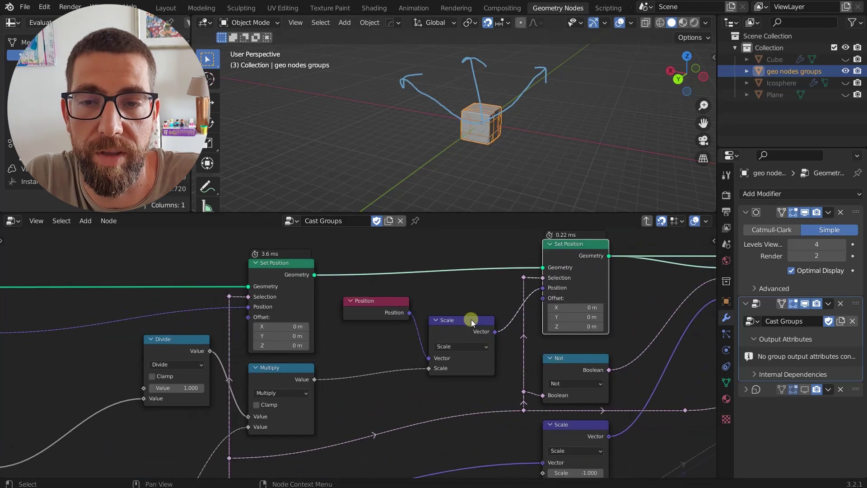
{"action": "scroll", "coordinate": [452, 329], "scroll_direction": "up", "scroll_amount": 3}
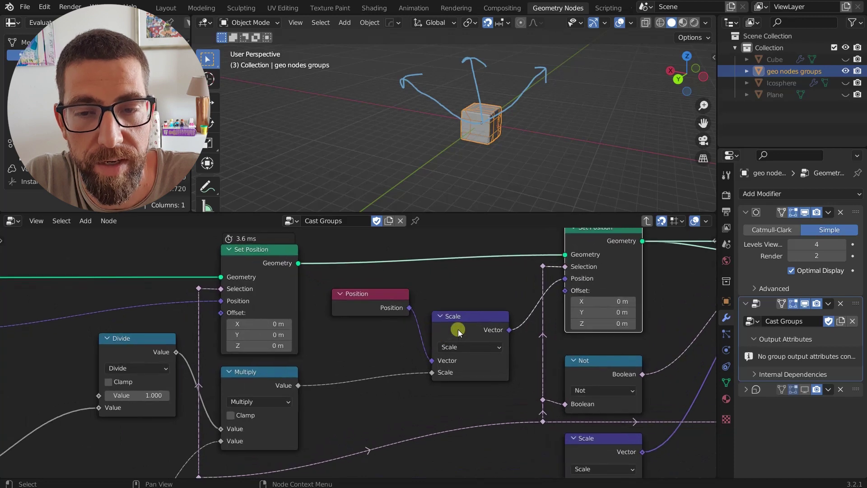
{"action": "scroll", "coordinate": [459, 327], "scroll_direction": "down", "scroll_amount": 5}
{"action": "middle_click_drag", "start_coordinate": [393, 360], "coordinate": [446, 336]}
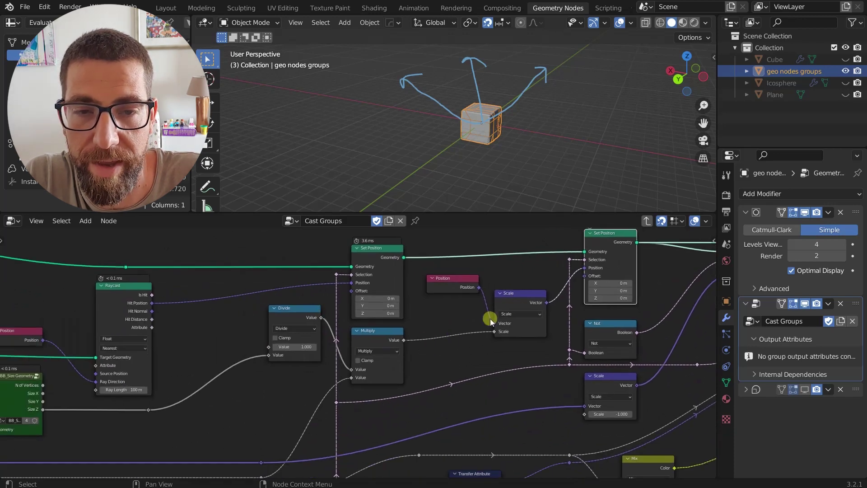
{"action": "scroll", "coordinate": [527, 302], "scroll_direction": "down", "scroll_amount": 2}
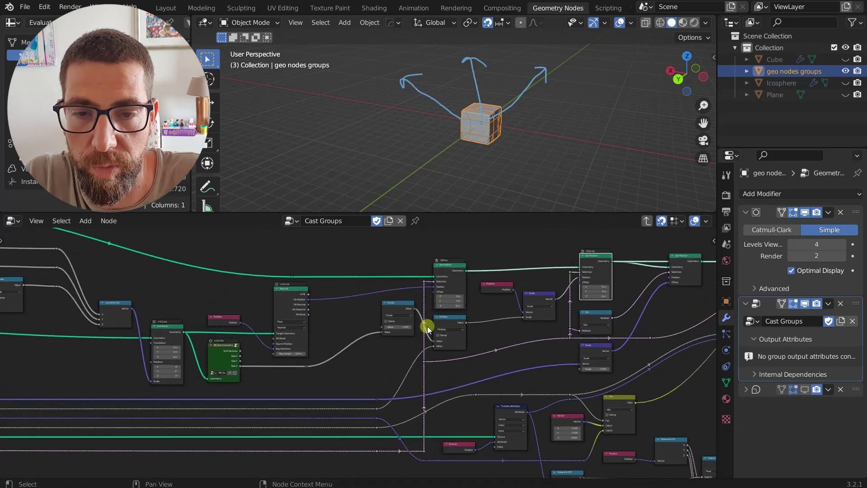
- Trace the Cube size link from the Group Input node to the Multiply node beside Divide
{"action": "scroll", "coordinate": [410, 307], "scroll_direction": "up", "scroll_amount": 7}
{"action": "scroll", "coordinate": [623, 293], "scroll_direction": "down", "scroll_amount": 11}
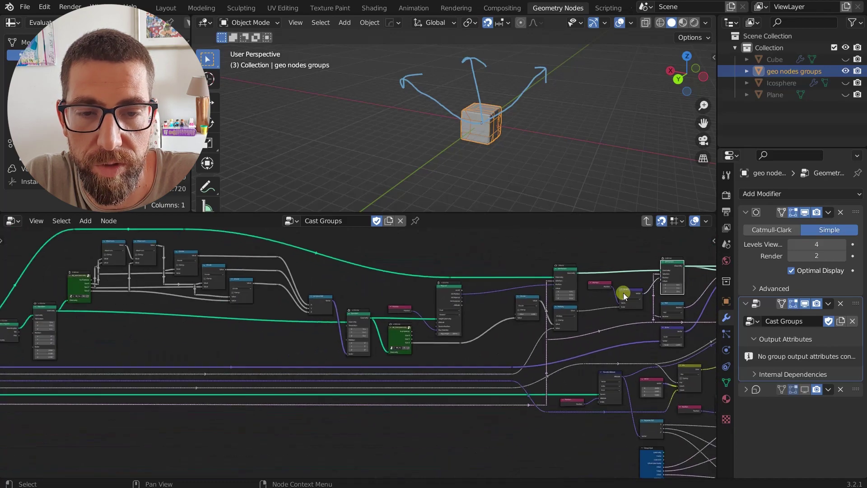
{"action": "scroll", "coordinate": [624, 293], "scroll_direction": "down", "scroll_amount": 1}
{"action": "scroll", "coordinate": [178, 354], "scroll_direction": "up", "scroll_amount": 2}
{"action": "scroll", "coordinate": [58, 355], "scroll_direction": "up", "scroll_amount": 5}
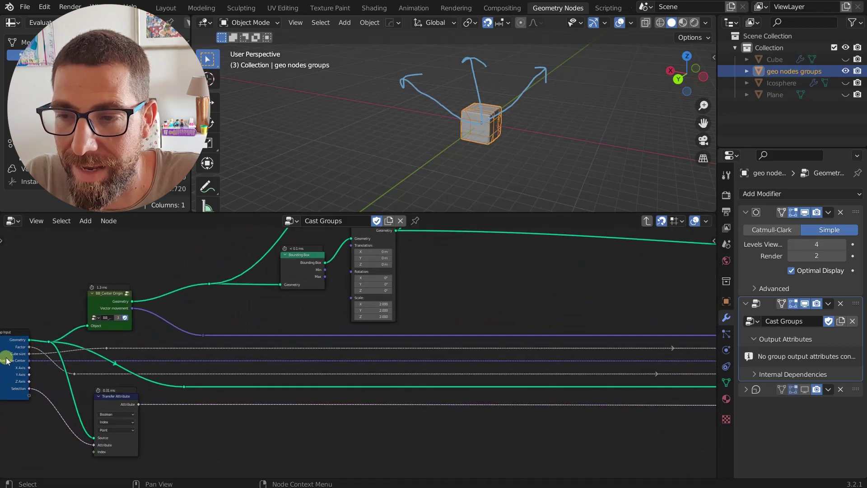
{"action": "scroll", "coordinate": [16, 354], "scroll_direction": "up", "scroll_amount": 2}
{"action": "scroll", "coordinate": [129, 352], "scroll_direction": "down", "scroll_amount": 2}
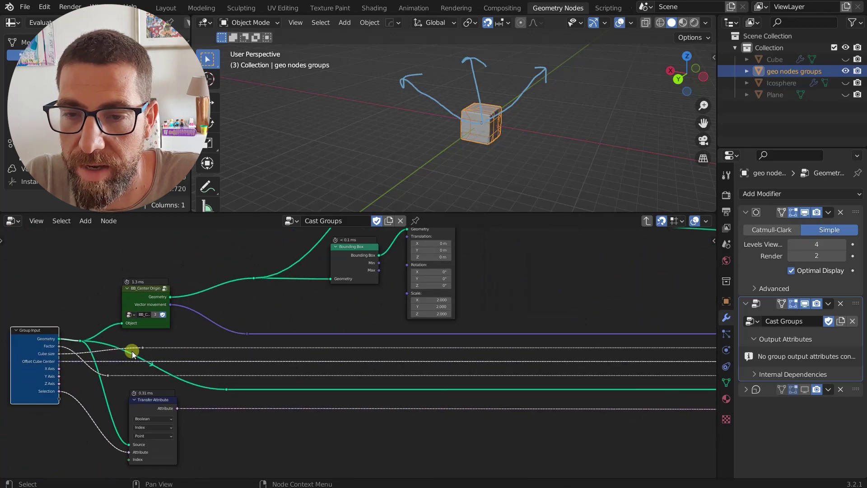
{"action": "scroll", "coordinate": [217, 355], "scroll_direction": "down", "scroll_amount": 1}
{"action": "middle_click_drag", "start_coordinate": [412, 358], "coordinate": [191, 358]}
{"action": "middle_click_drag", "start_coordinate": [534, 352], "coordinate": [199, 350]}
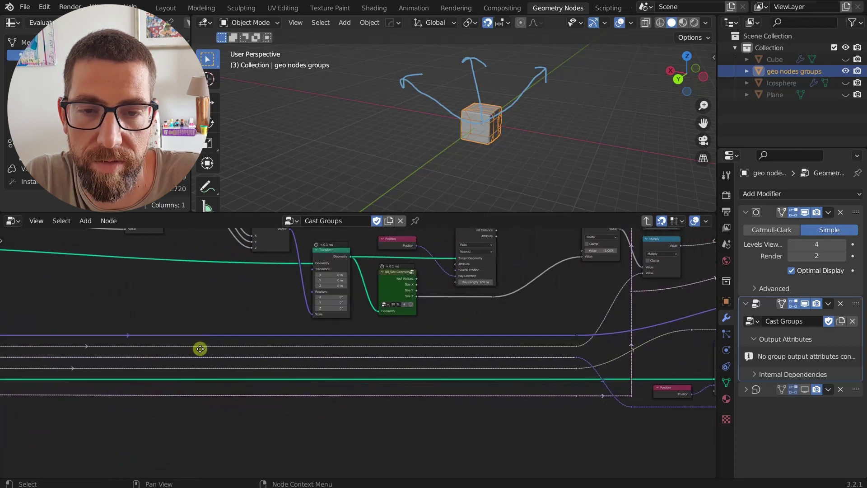
{"action": "middle_click_drag", "start_coordinate": [607, 349], "coordinate": [484, 354]}
{"action": "scroll", "coordinate": [519, 310], "scroll_direction": "up", "scroll_amount": 8}
{"action": "middle_click_drag", "start_coordinate": [554, 264], "coordinate": [537, 332]}
{"action": "scroll", "coordinate": [537, 332], "scroll_direction": "up", "scroll_amount": 1}
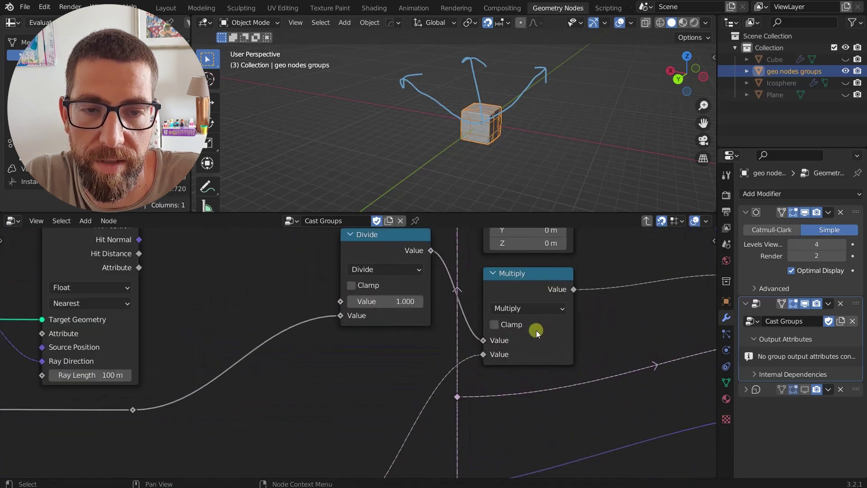
- Inspect the Divide node fed by BB_Size Geometry's Size Z, and preview the scaled cube from the second Transform
{"action": "scroll", "coordinate": [396, 248], "scroll_direction": "down", "scroll_amount": 3}
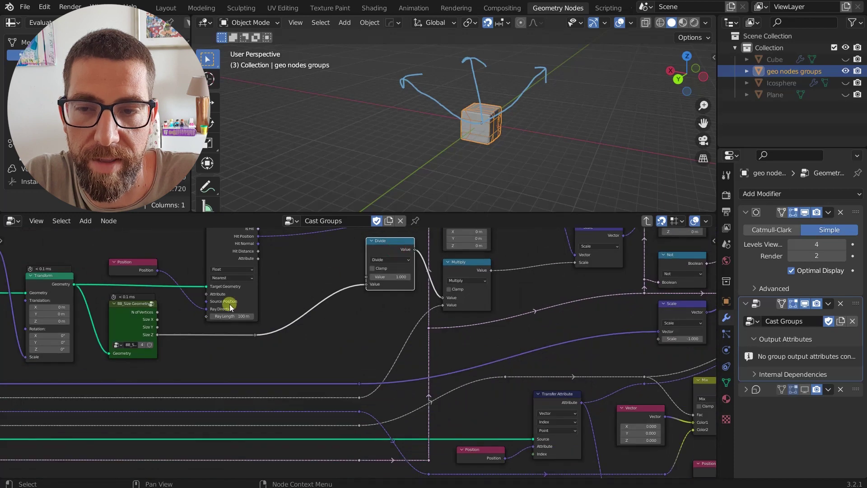
{"action": "scroll", "coordinate": [152, 334], "scroll_direction": "down", "scroll_amount": 1}
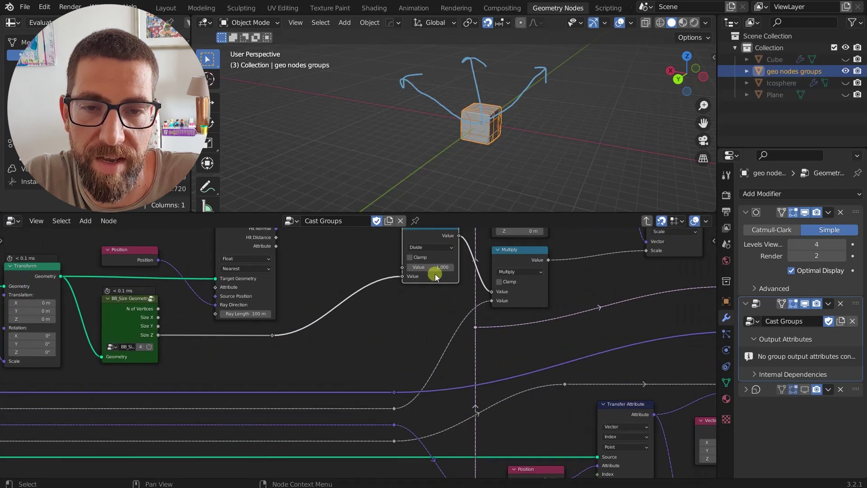
{"action": "scroll", "coordinate": [439, 264], "scroll_direction": "down", "scroll_amount": 2}
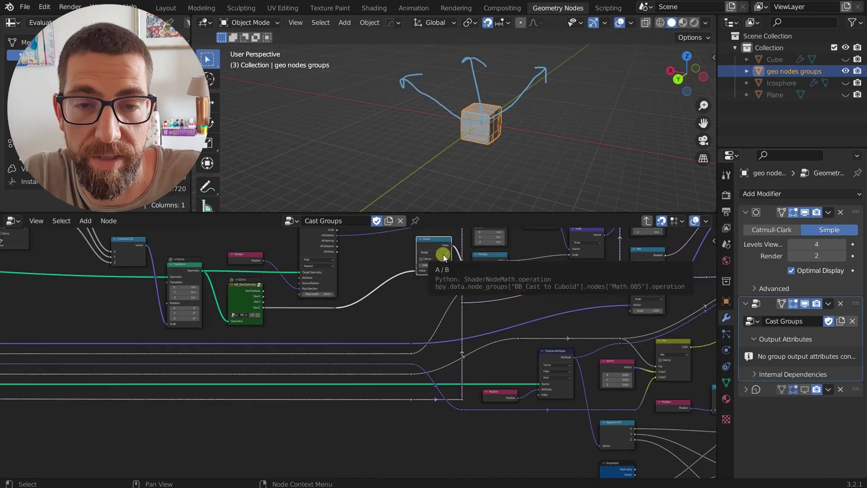
{"action": "left_click", "coordinate": [189, 270], "text": "alt+shift"}
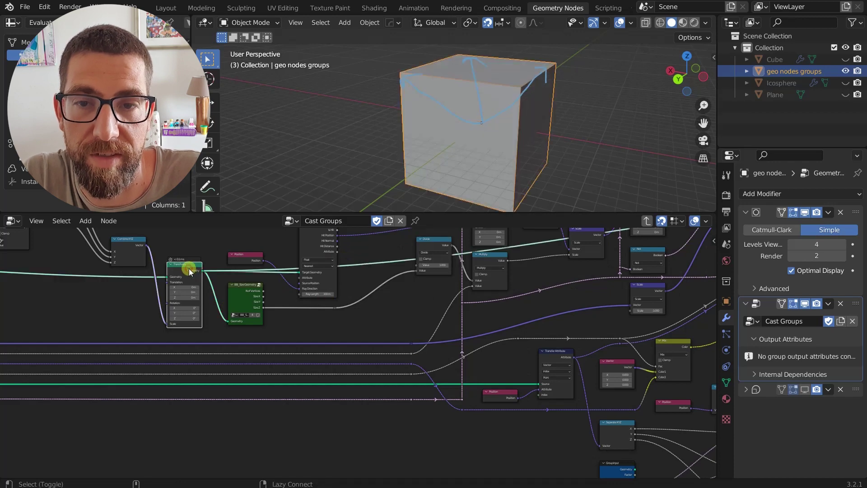
- Inspect the Multiply result entering the Scale node, and preview the second Set Position node again
{"action": "middle_click_drag", "start_coordinate": [488, 257], "coordinate": [422, 289]}
{"action": "scroll", "coordinate": [422, 289], "scroll_direction": "up", "scroll_amount": 4}
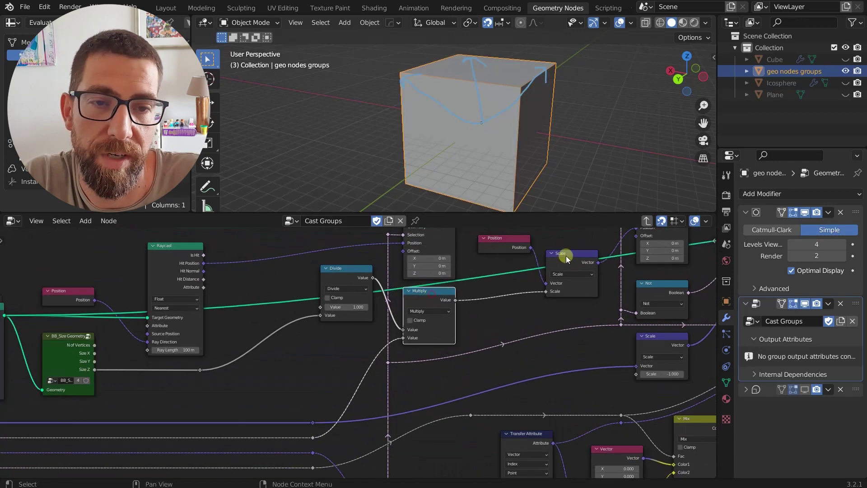
{"action": "left_click", "coordinate": [571, 254]}
{"action": "middle_click_drag", "start_coordinate": [571, 254], "coordinate": [378, 313]}
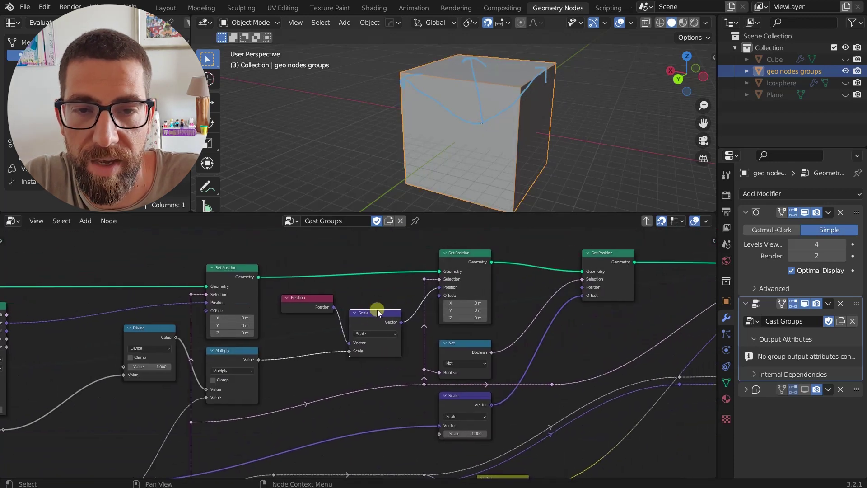
{"action": "left_click", "coordinate": [460, 260], "text": "ctrl+shift"}
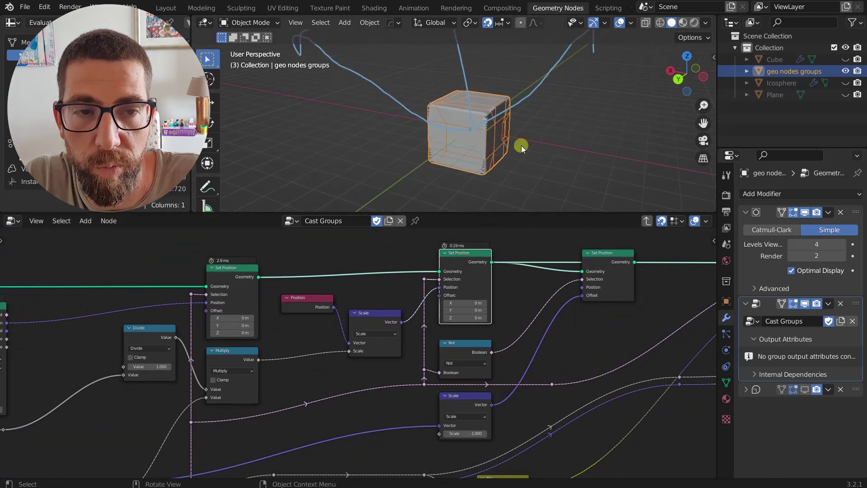
- Leave the cuboid group, slightly increase its Cube size, and reopen the group for editing
{"action": "left_click", "coordinate": [650, 222]}
{"action": "scroll", "coordinate": [466, 312], "scroll_direction": "up", "scroll_amount": 3}
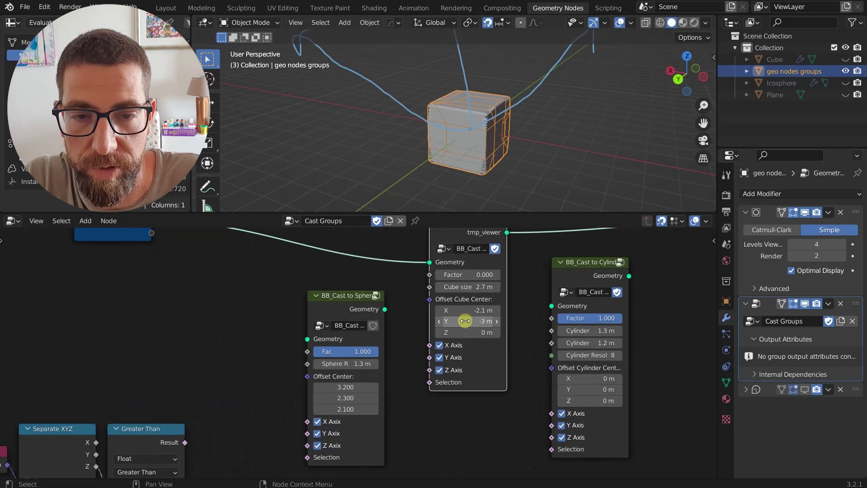
{"action": "left_click_drag", "start_coordinate": [463, 284], "coordinate": [481, 261]}
{"action": "key", "text": "Tab"}
- Preview the third Set Position node, whose inputs come from the Not node and the Scale node set to -1.000
{"action": "scroll", "coordinate": [478, 330], "scroll_direction": "down", "scroll_amount": 4}
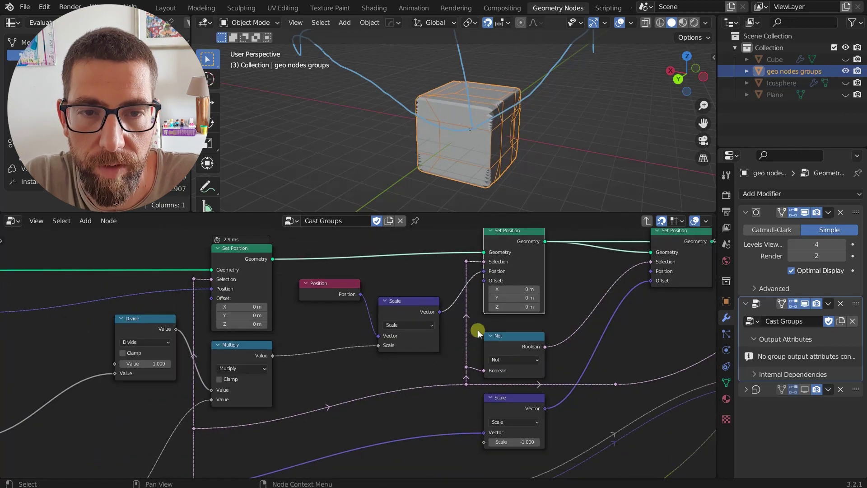
{"action": "scroll", "coordinate": [461, 309], "scroll_direction": "up", "scroll_amount": 4}
{"action": "left_click", "coordinate": [460, 278], "text": "ctrl+shift"}
{"action": "middle_click_drag", "start_coordinate": [461, 284], "coordinate": [365, 296]}
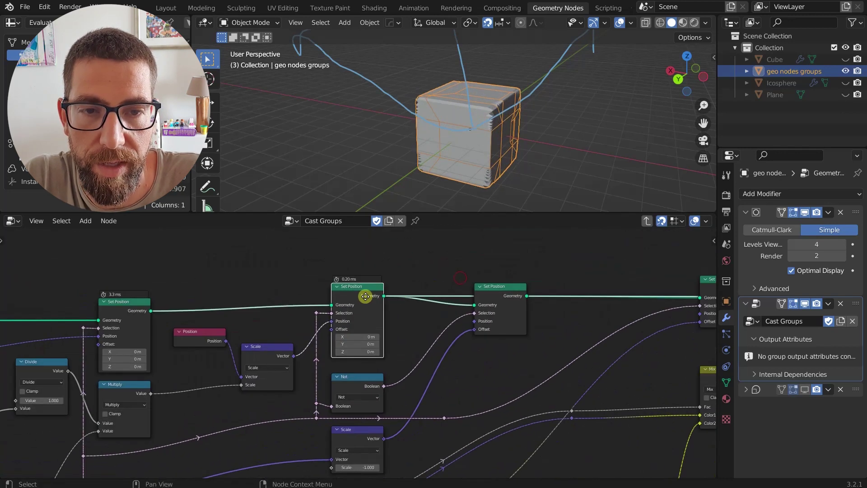
{"action": "left_click", "coordinate": [497, 290]}
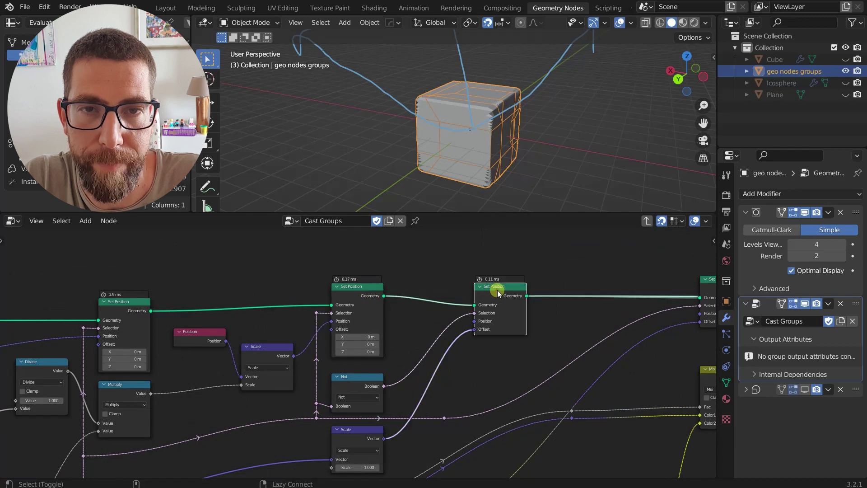
- Trace the third Set Position's offset link back through the Scale node to BB_Center Origin's Vector movement output
{"action": "scroll", "coordinate": [505, 261], "scroll_direction": "down", "scroll_amount": 3}
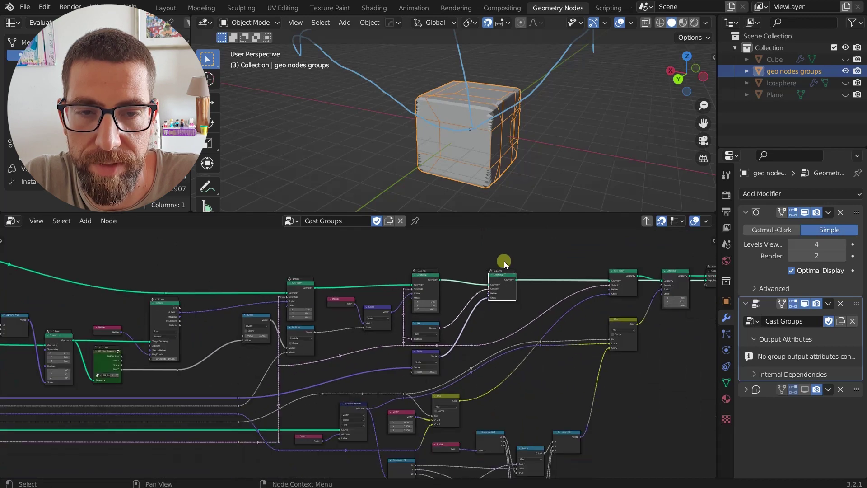
{"action": "scroll", "coordinate": [504, 261], "scroll_direction": "up", "scroll_amount": 3}
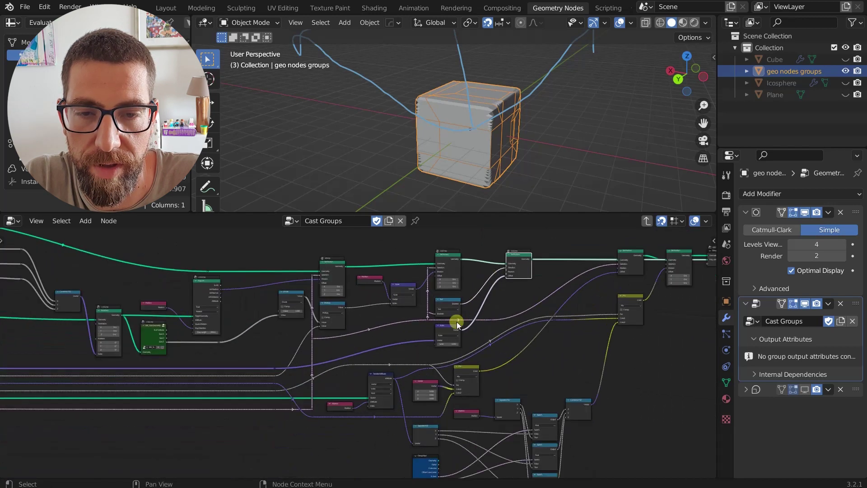
{"action": "middle_click_drag", "start_coordinate": [376, 359], "coordinate": [487, 357]}
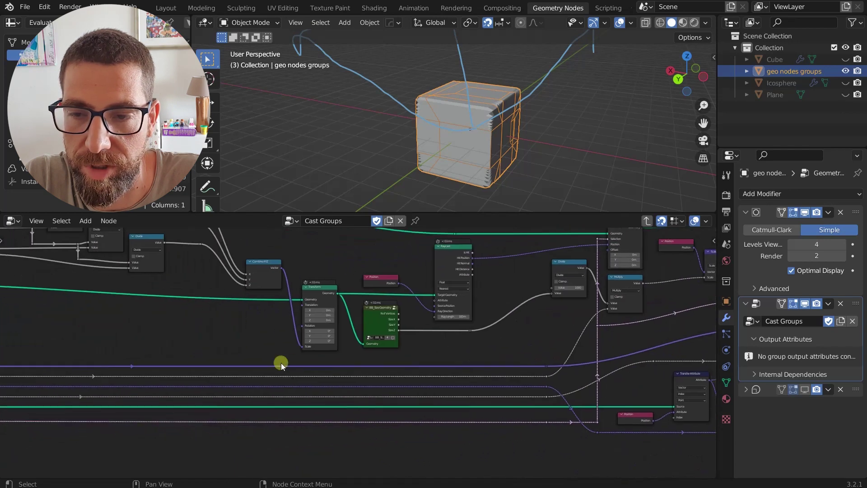
{"action": "middle_click_drag", "start_coordinate": [281, 362], "coordinate": [492, 356]}
{"action": "scroll", "coordinate": [99, 347], "scroll_direction": "up", "scroll_amount": 4}
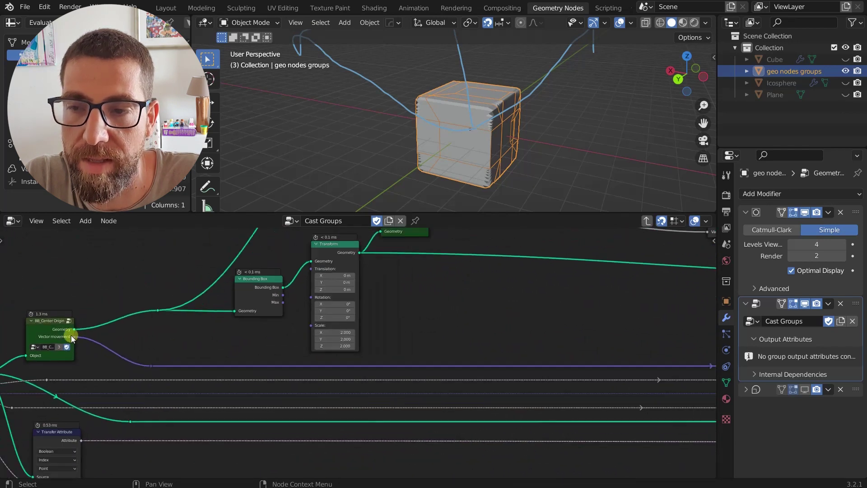
- Preview the Group Input geometry inside the cuboid group, followed by the BB_Center Origin node's output
{"action": "scroll", "coordinate": [70, 336], "scroll_direction": "down", "scroll_amount": 2}
{"action": "left_click", "coordinate": [58, 336]}
{"action": "scroll", "coordinate": [57, 336], "scroll_direction": "down", "scroll_amount": 5}
{"action": "scroll", "coordinate": [58, 337], "scroll_direction": "down", "scroll_amount": 3}
{"action": "middle_click_drag", "start_coordinate": [58, 337], "coordinate": [117, 339]}
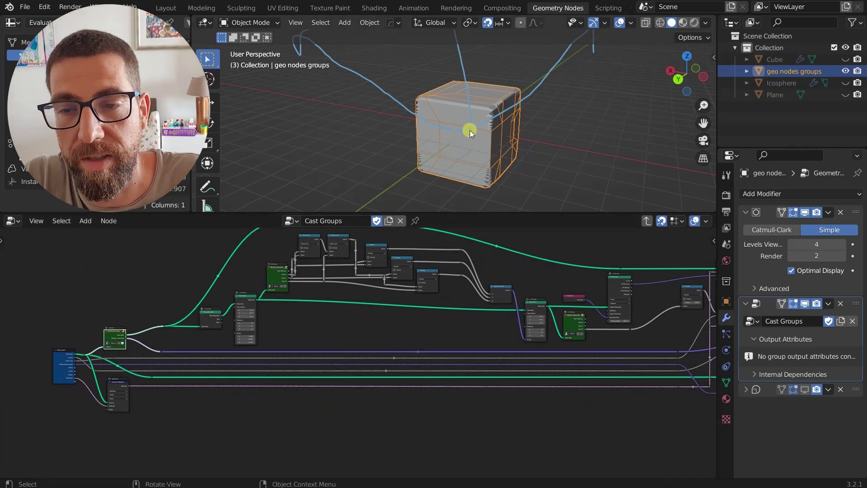
{"action": "left_click", "coordinate": [59, 349], "text": "ctrl+shift"}
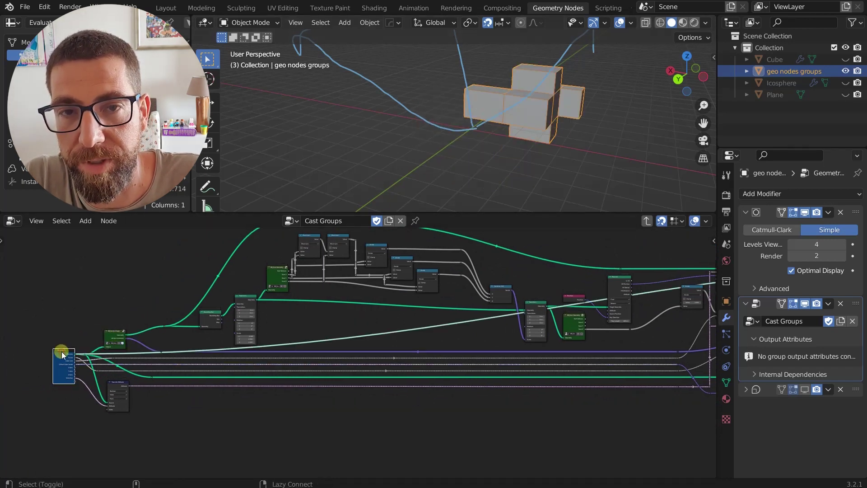
{"action": "left_click", "coordinate": [108, 336], "text": "ctrl+shift"}
{"action": "scroll", "coordinate": [131, 341], "scroll_direction": "up", "scroll_amount": 5}
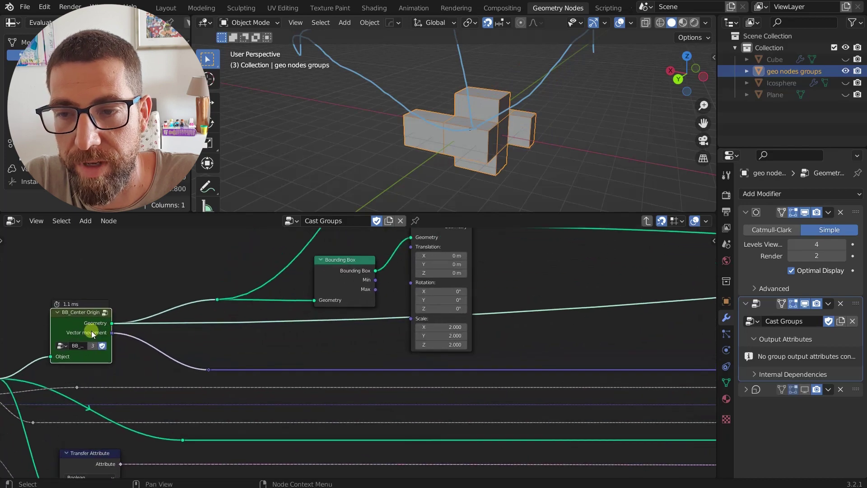
- Preview the third Set Position node, which takes its offset from the Scale node set to -1.000
{"action": "scroll", "coordinate": [91, 332], "scroll_direction": "down", "scroll_amount": 12}
{"action": "middle_click_drag", "start_coordinate": [490, 320], "coordinate": [374, 326]}
{"action": "scroll", "coordinate": [465, 323], "scroll_direction": "up", "scroll_amount": 7}
{"action": "middle_click_drag", "start_coordinate": [514, 322], "coordinate": [486, 328]}
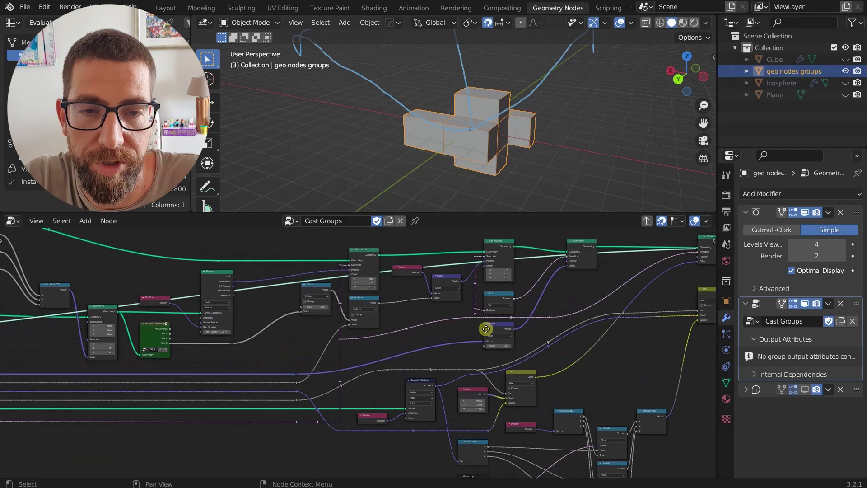
{"action": "scroll", "coordinate": [581, 313], "scroll_direction": "up", "scroll_amount": 4}
{"action": "left_click", "coordinate": [585, 232], "text": "ctrl+shift"}
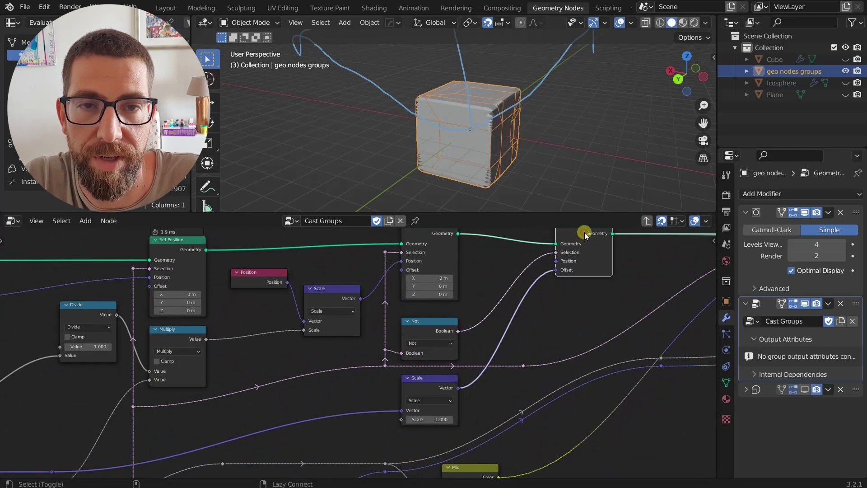
- Preview the fourth Set Position node and examine its Selection and Offset links
{"action": "scroll", "coordinate": [443, 387], "scroll_direction": "up", "scroll_amount": 3}
{"action": "scroll", "coordinate": [441, 387], "scroll_direction": "down", "scroll_amount": 4}
{"action": "middle_click_drag", "start_coordinate": [563, 263], "coordinate": [334, 298]}
{"action": "scroll", "coordinate": [336, 297], "scroll_direction": "down", "scroll_amount": 3}
{"action": "middle_click_drag", "start_coordinate": [509, 294], "coordinate": [492, 295]}
{"action": "scroll", "coordinate": [492, 294], "scroll_direction": "up", "scroll_amount": 3}
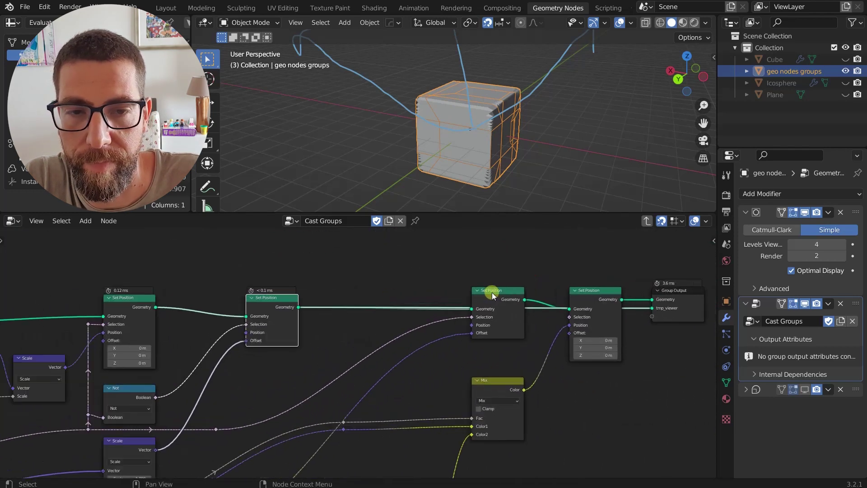
{"action": "left_click", "coordinate": [499, 291], "text": "ctrl+shift"}
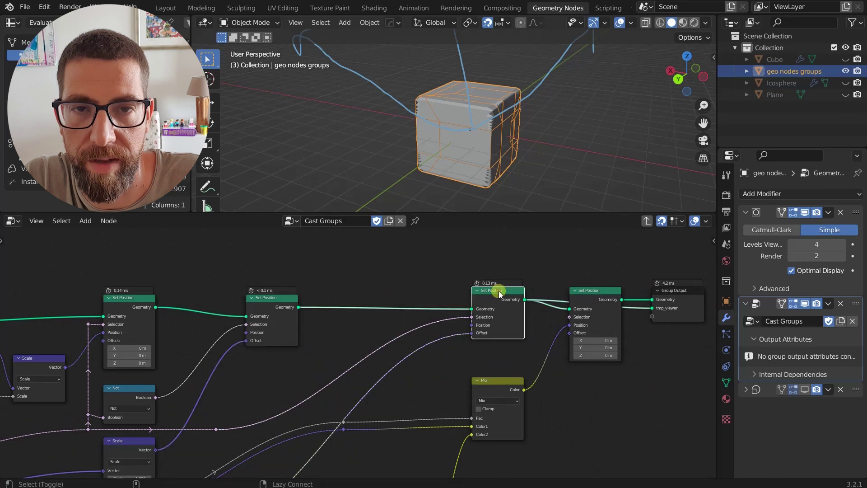
{"action": "scroll", "coordinate": [499, 291], "scroll_direction": "down", "scroll_amount": 3}
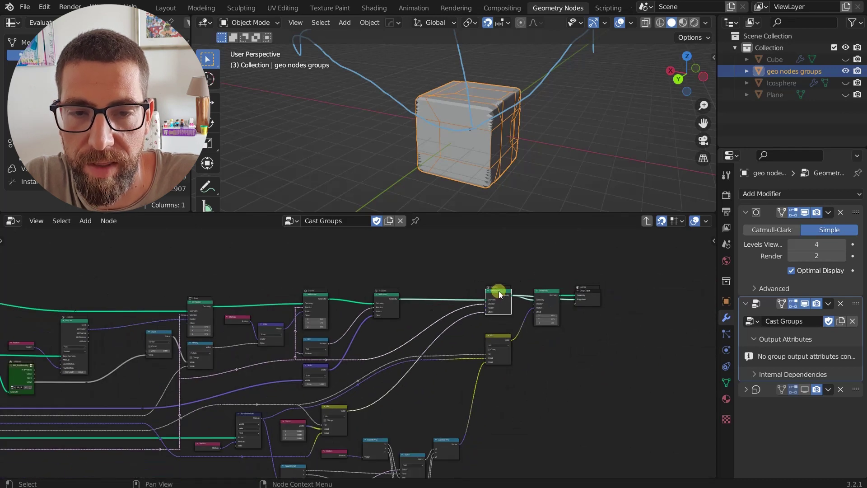
{"action": "scroll", "coordinate": [499, 293], "scroll_direction": "up", "scroll_amount": 3}
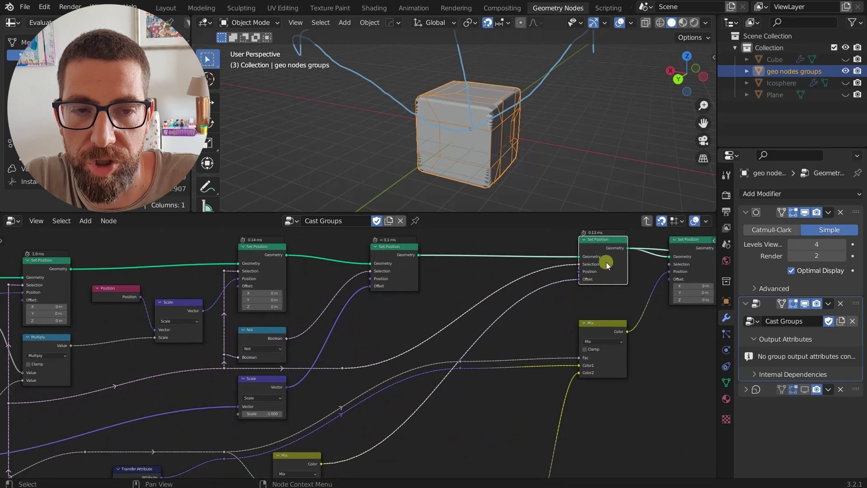
- Trace the fourth Set Position's offset link through its Mix node back to the Group Input's Offset Cube Center
{"action": "scroll", "coordinate": [606, 262], "scroll_direction": "down", "scroll_amount": 3}
{"action": "middle_click_drag", "start_coordinate": [465, 367], "coordinate": [667, 338]}
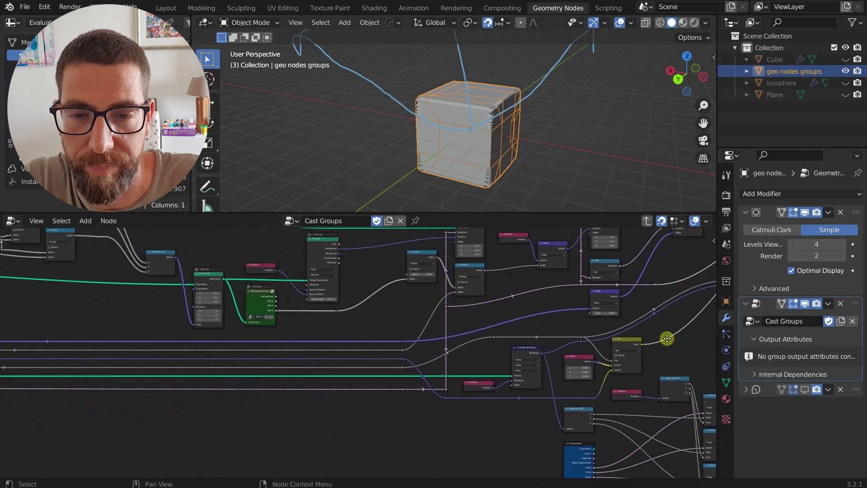
{"action": "scroll", "coordinate": [668, 339], "scroll_direction": "down", "scroll_amount": 10}
{"action": "scroll", "coordinate": [180, 362], "scroll_direction": "up", "scroll_amount": 13}
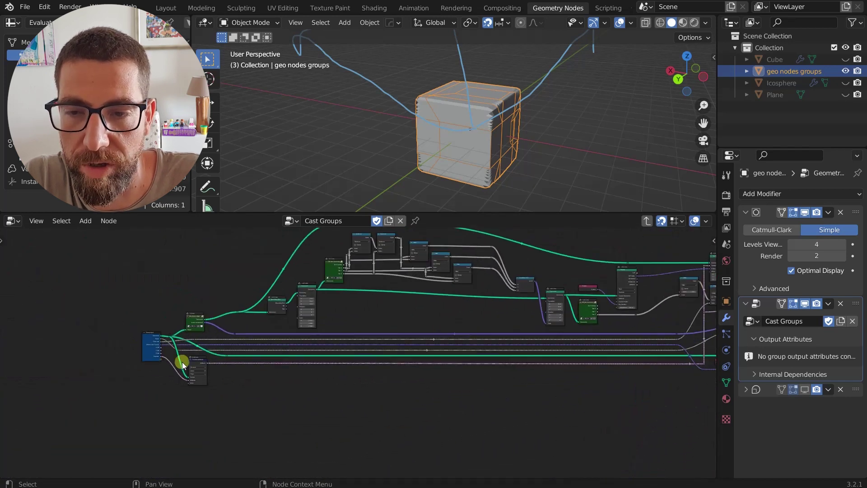
{"action": "scroll", "coordinate": [153, 336], "scroll_direction": "up", "scroll_amount": 1}
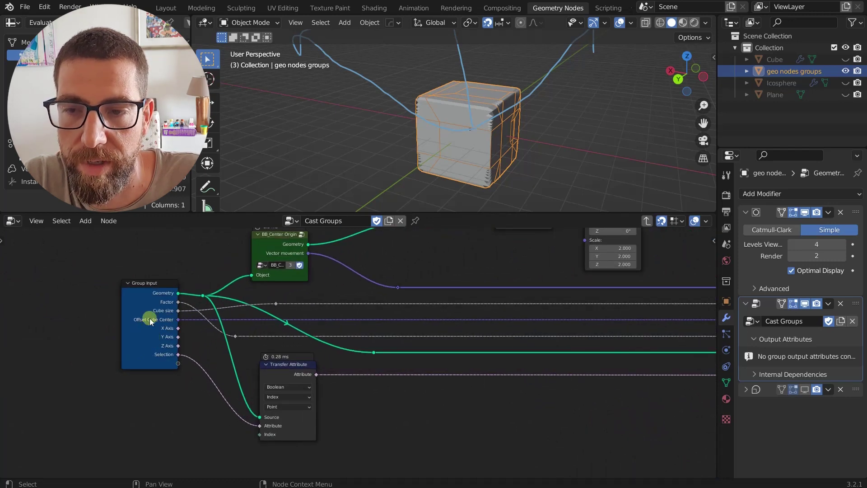
{"action": "scroll", "coordinate": [148, 322], "scroll_direction": "down", "scroll_amount": 5}
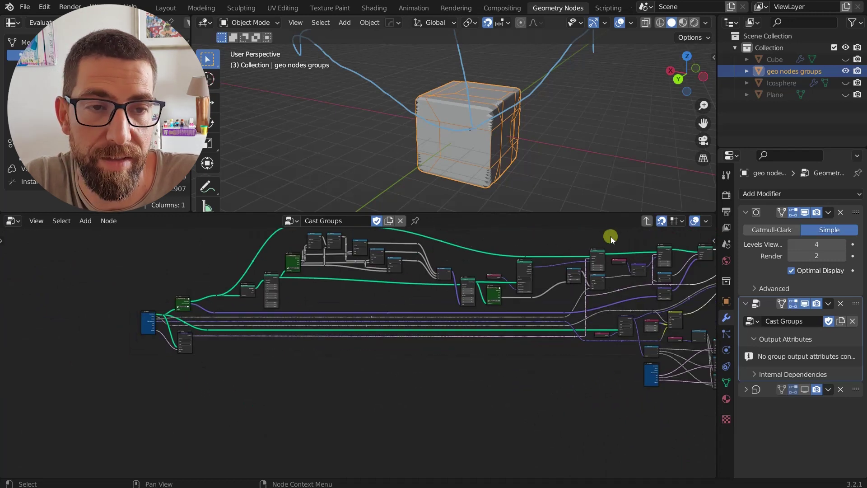
- Leave the cuboid group and set its Offset Cube Center to X -1.3 m and Y -2.8 m
{"action": "left_click", "coordinate": [646, 221]}
{"action": "scroll", "coordinate": [416, 368], "scroll_direction": "up", "scroll_amount": 7}
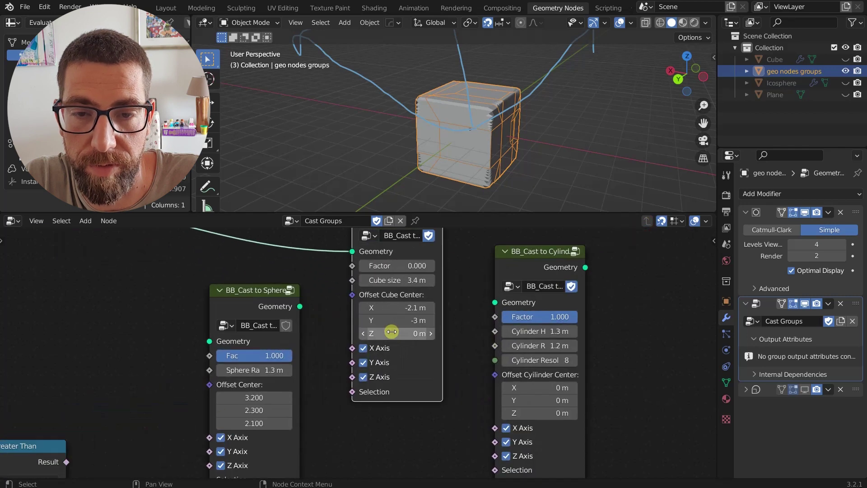
{"action": "left_click_drag", "start_coordinate": [398, 309], "coordinate": [400, 309]}
{"action": "left_click_drag", "start_coordinate": [398, 321], "coordinate": [397, 322]}
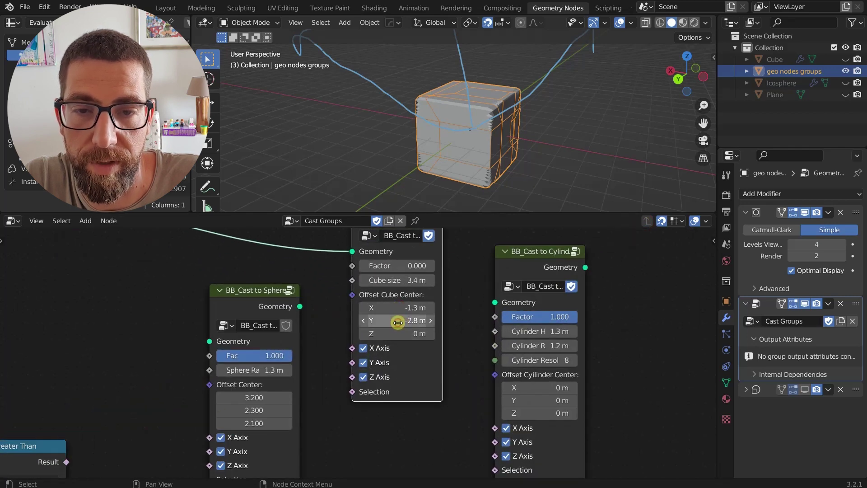
- Preview the complete cuboid group's output and reopen the group for editing
{"action": "scroll", "coordinate": [397, 322], "scroll_direction": "down", "scroll_amount": 2}
{"action": "scroll", "coordinate": [397, 322], "scroll_direction": "down", "scroll_amount": 2}
{"action": "middle_click_drag", "start_coordinate": [397, 321], "coordinate": [402, 369]}
{"action": "left_click", "coordinate": [397, 305], "text": "ctrl+shift"}
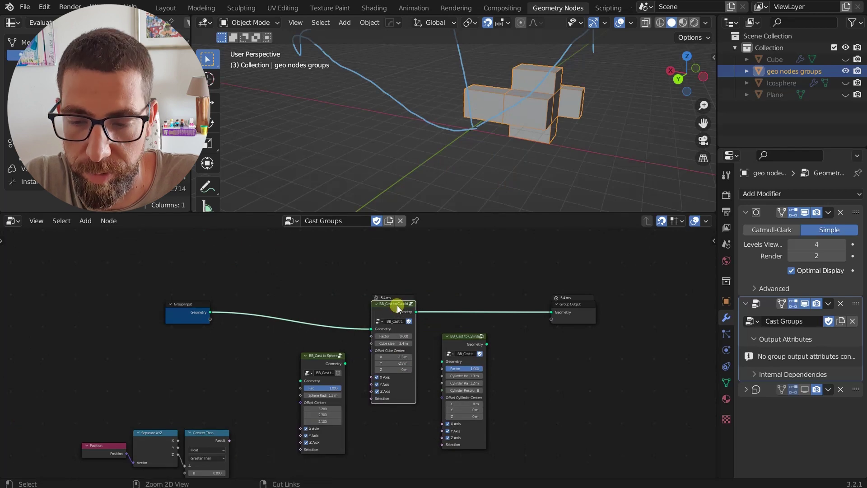
{"action": "key", "text": "Tab"}
{"action": "scroll", "coordinate": [397, 305], "scroll_direction": "down", "scroll_amount": 13}
{"action": "middle_click_drag", "start_coordinate": [397, 305], "coordinate": [253, 375]}
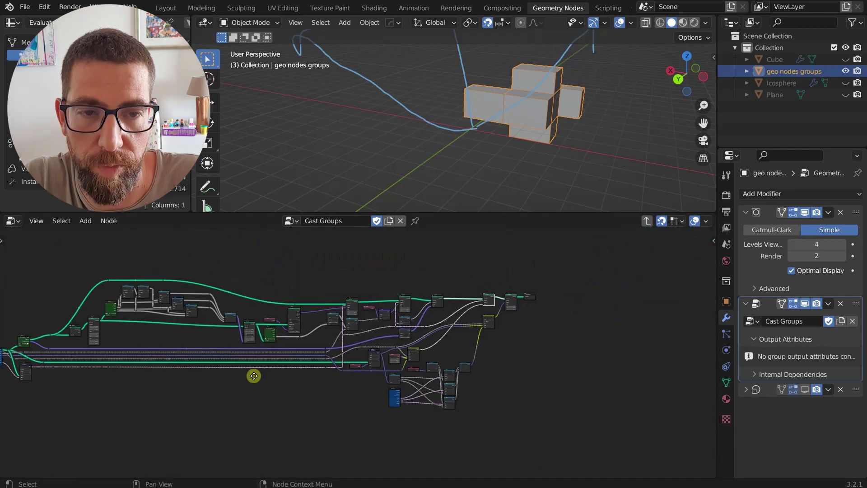
- Examine the last Set Position node and the Mix node feeding its Position, including the Mix node's Fac and color inputs
{"action": "scroll", "coordinate": [407, 321], "scroll_direction": "up", "scroll_amount": 6}
{"action": "scroll", "coordinate": [578, 284], "scroll_direction": "up", "scroll_amount": 2}
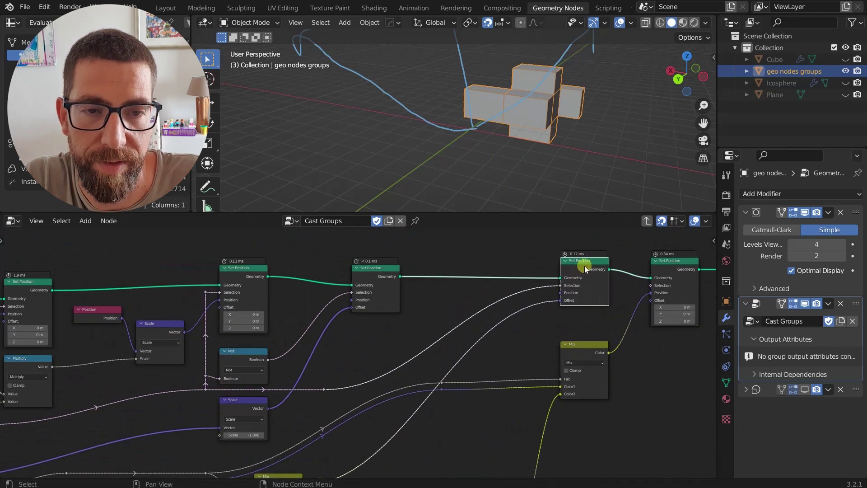
{"action": "middle_click_drag", "start_coordinate": [584, 266], "coordinate": [557, 257]}
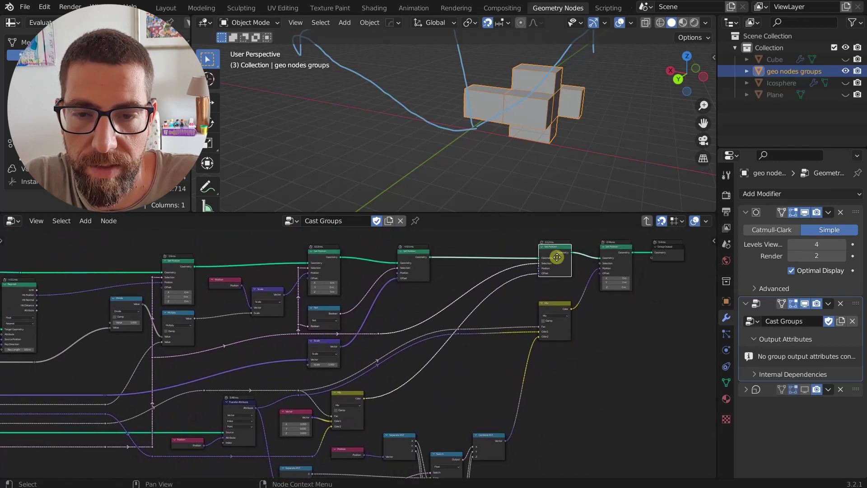
{"action": "scroll", "coordinate": [601, 267], "scroll_direction": "up", "scroll_amount": 2}
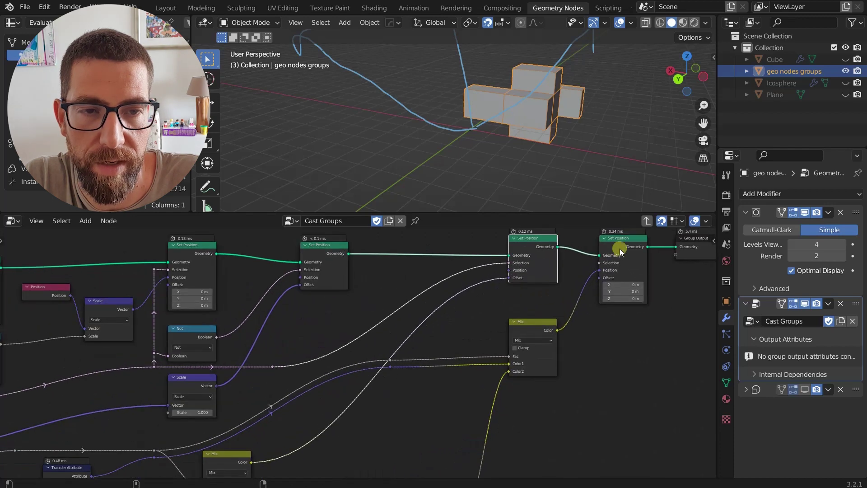
{"action": "scroll", "coordinate": [601, 267], "scroll_direction": "down", "scroll_amount": 2}
{"action": "scroll", "coordinate": [560, 307], "scroll_direction": "up", "scroll_amount": 2}
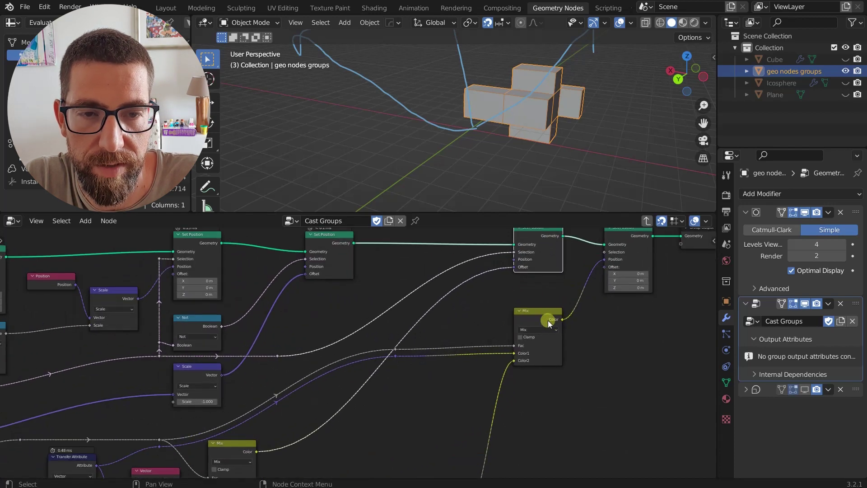
{"action": "scroll", "coordinate": [566, 308], "scroll_direction": "down", "scroll_amount": 6}
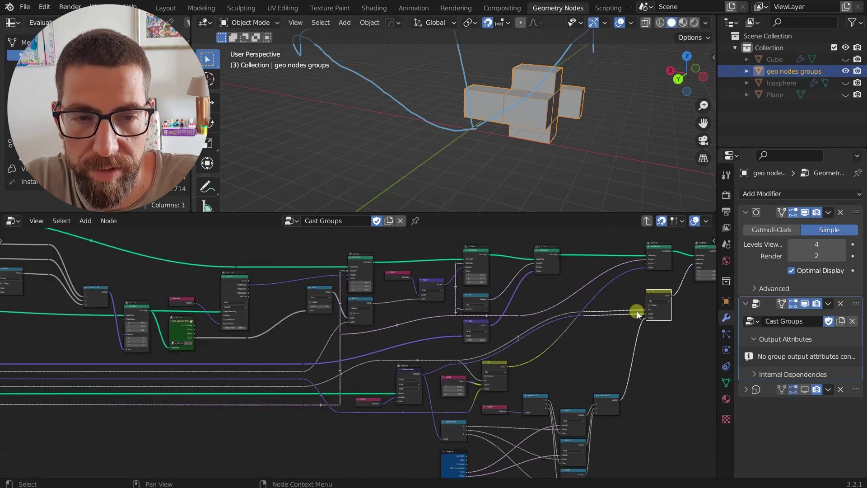
{"action": "scroll", "coordinate": [173, 304], "scroll_direction": "up", "scroll_amount": 3}
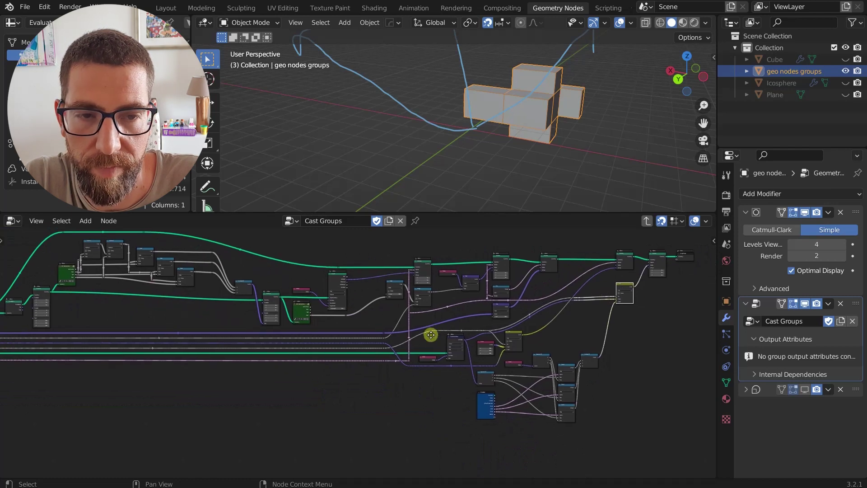
{"action": "scroll", "coordinate": [617, 299], "scroll_direction": "up", "scroll_amount": 4}
{"action": "scroll", "coordinate": [618, 295], "scroll_direction": "down", "scroll_amount": 5}
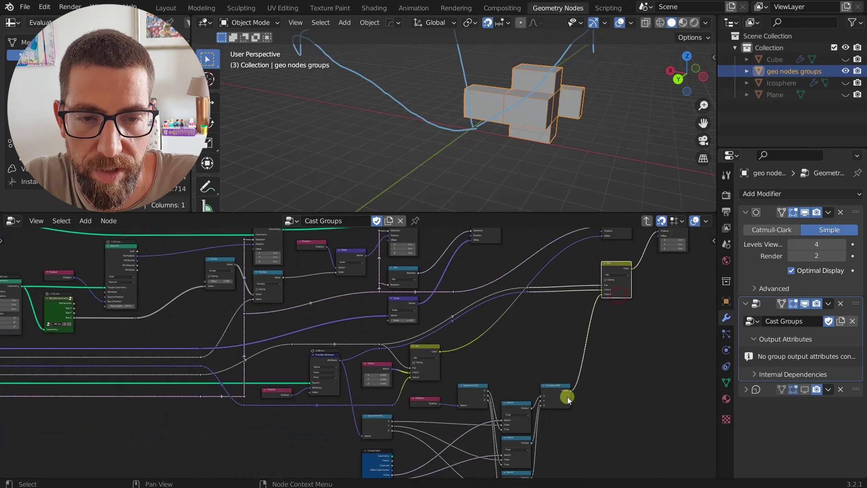
- Select the Separate XYZ and Group Input nodes that feed the three axis Switch nodes
{"action": "middle_click_drag", "start_coordinate": [551, 405], "coordinate": [573, 313]}
{"action": "left_click_drag", "start_coordinate": [580, 281], "coordinate": [484, 421]}
{"action": "left_click_drag", "start_coordinate": [479, 324], "coordinate": [389, 425]}
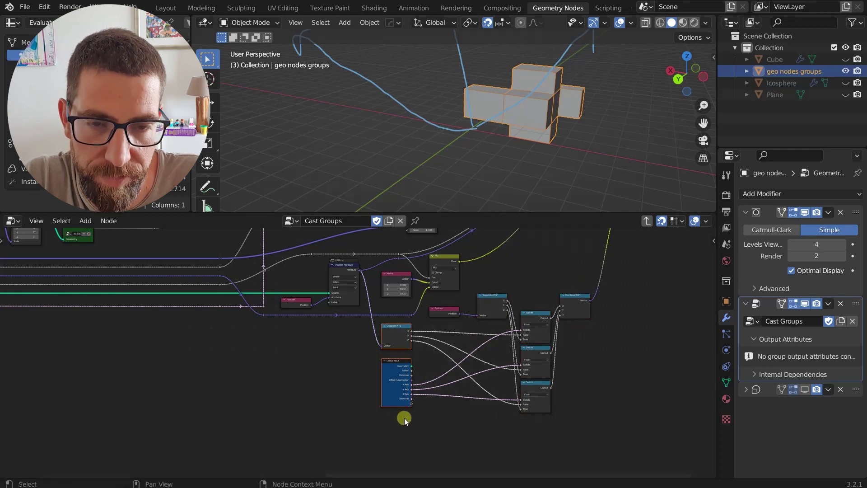
{"action": "scroll", "coordinate": [465, 375], "scroll_direction": "up", "scroll_amount": 1}
{"action": "scroll", "coordinate": [528, 351], "scroll_direction": "up", "scroll_amount": 1}
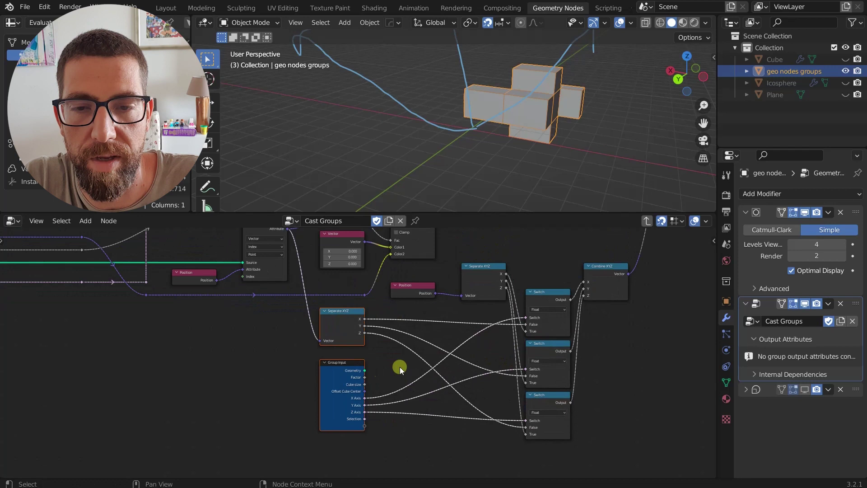
- Select the lower Group Input and follow its X, Y and Z Axis outputs through the Switch nodes to Combine XYZ
{"action": "left_click", "coordinate": [343, 378]}
{"action": "scroll", "coordinate": [358, 401], "scroll_direction": "up", "scroll_amount": 7}
{"action": "scroll", "coordinate": [452, 373], "scroll_direction": "down", "scroll_amount": 9}
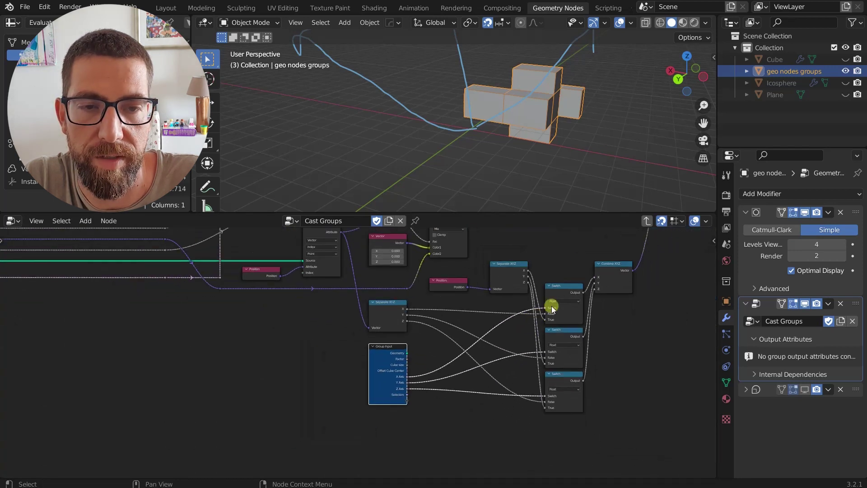
{"action": "scroll", "coordinate": [652, 339], "scroll_direction": "down", "scroll_amount": 2}
{"action": "scroll", "coordinate": [606, 334], "scroll_direction": "down", "scroll_amount": 2}
{"action": "middle_click_drag", "start_coordinate": [607, 320], "coordinate": [623, 335]}
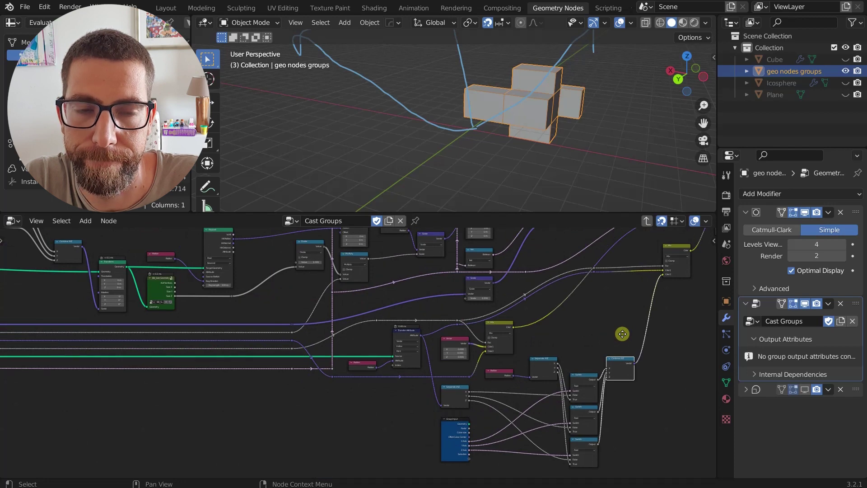
- Leave the cuboid group and replace it with the BB_Cast to Cylinder node between Group Input and Group Output
{"action": "scroll", "coordinate": [622, 335], "scroll_direction": "down", "scroll_amount": 12}
{"action": "middle_click_drag", "start_coordinate": [622, 334], "coordinate": [575, 359]}
{"action": "left_click", "coordinate": [649, 219]}
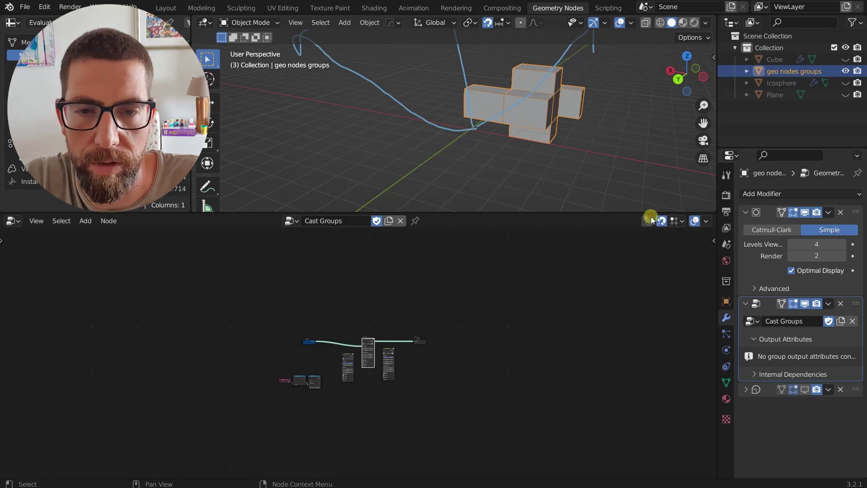
{"action": "scroll", "coordinate": [388, 344], "scroll_direction": "up", "scroll_amount": 3}
{"action": "scroll", "coordinate": [386, 345], "scroll_direction": "up", "scroll_amount": 2}
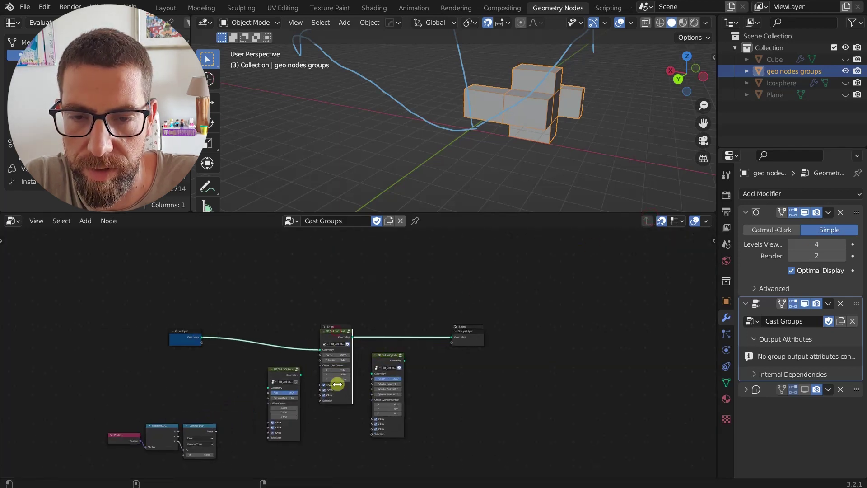
{"action": "left_click_drag", "start_coordinate": [337, 339], "coordinate": [380, 340], "text": "alt"}
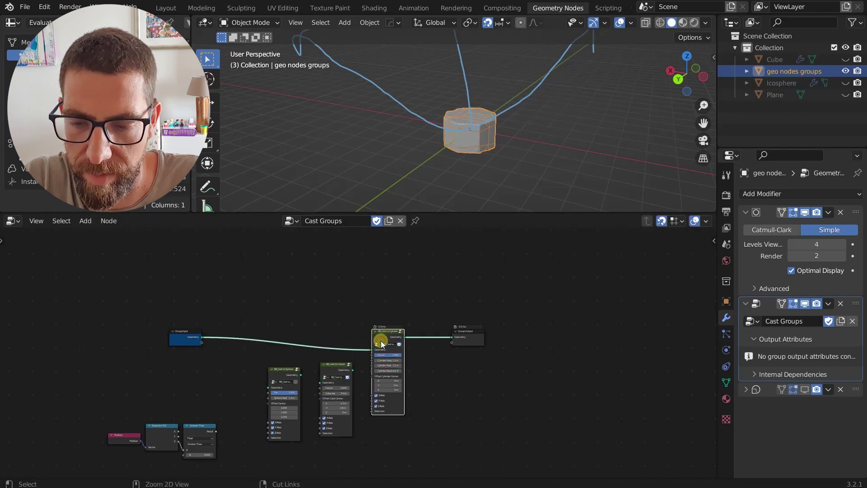
- Open the cylinder group and examine its node network alongside the cylinder-cast mesh
{"action": "key", "text": "Tab"}
{"action": "key", "text": "Home"}
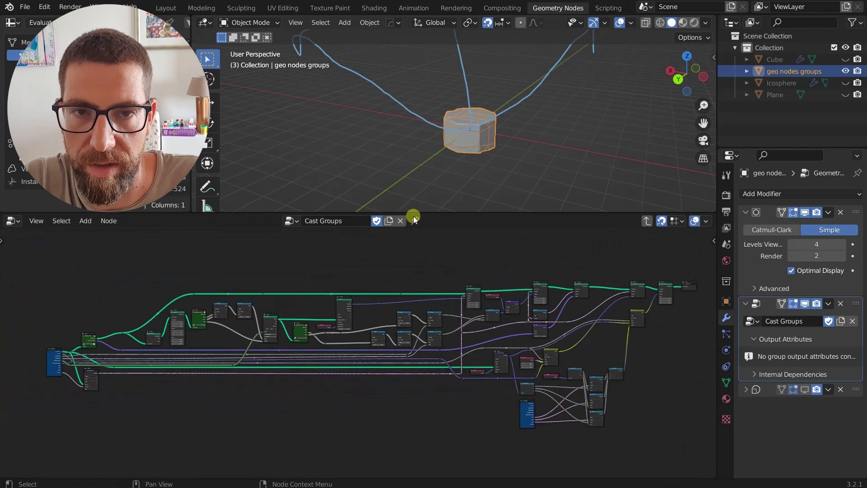
{"action": "middle_click_drag", "start_coordinate": [475, 132], "coordinate": [483, 161]}
{"action": "scroll", "coordinate": [465, 116], "scroll_direction": "up", "scroll_amount": 3}
{"action": "scroll", "coordinate": [405, 332], "scroll_direction": "up", "scroll_amount": 10}
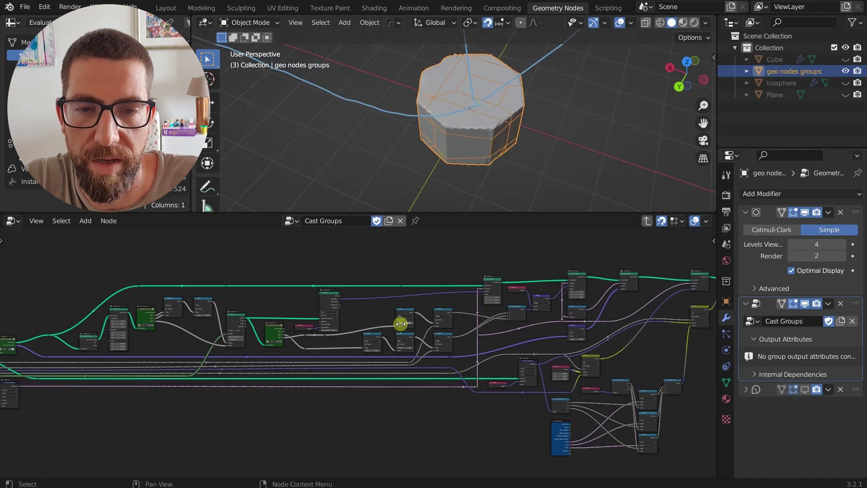
{"action": "scroll", "coordinate": [408, 335], "scroll_direction": "down", "scroll_amount": 3}
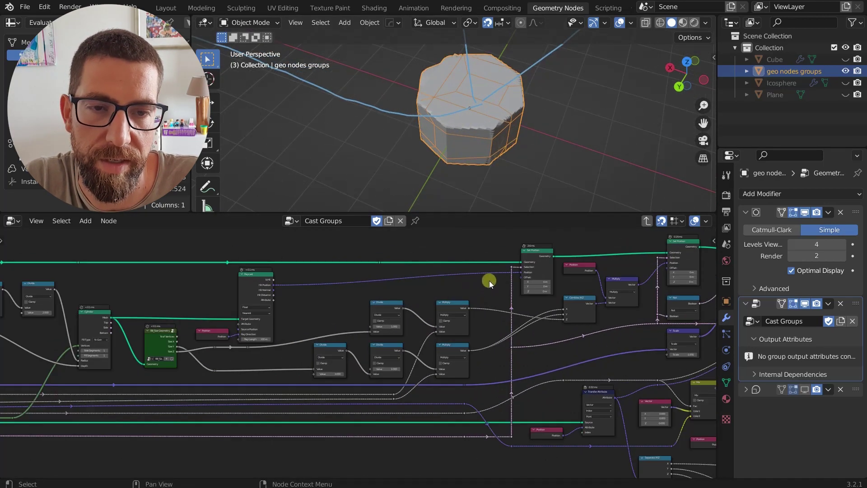
{"action": "scroll", "coordinate": [478, 129], "scroll_direction": "down", "scroll_amount": 4}
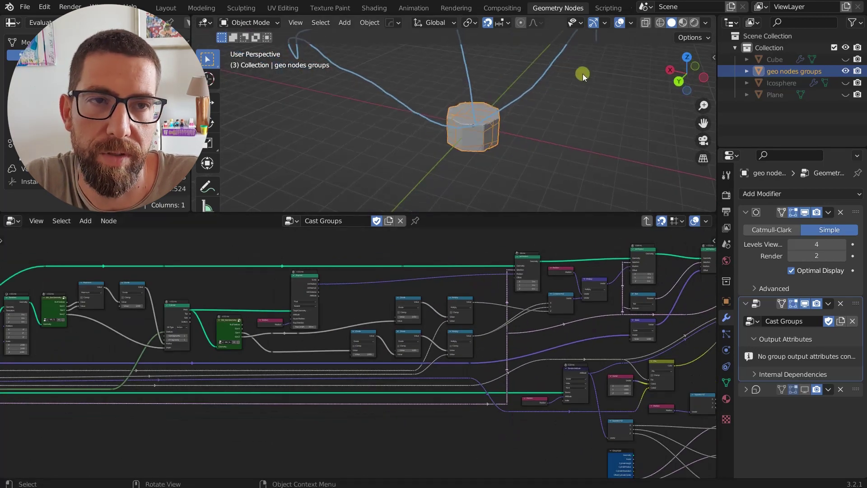
- Leave the cylinder group and detach its node from the geometry link, placing it beside the sphere and cuboid groups
{"action": "left_click", "coordinate": [647, 221]}
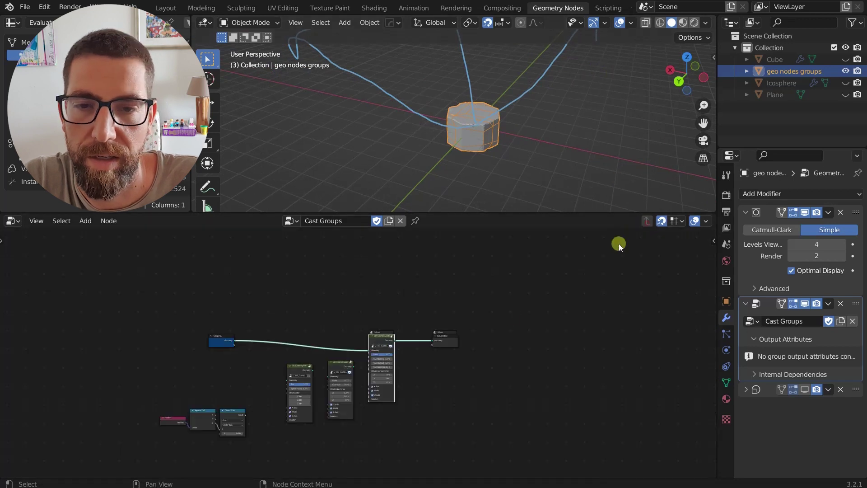
{"action": "scroll", "coordinate": [347, 376], "scroll_direction": "up", "scroll_amount": 4}
{"action": "left_click_drag", "start_coordinate": [394, 322], "coordinate": [394, 360], "text": "alt"}
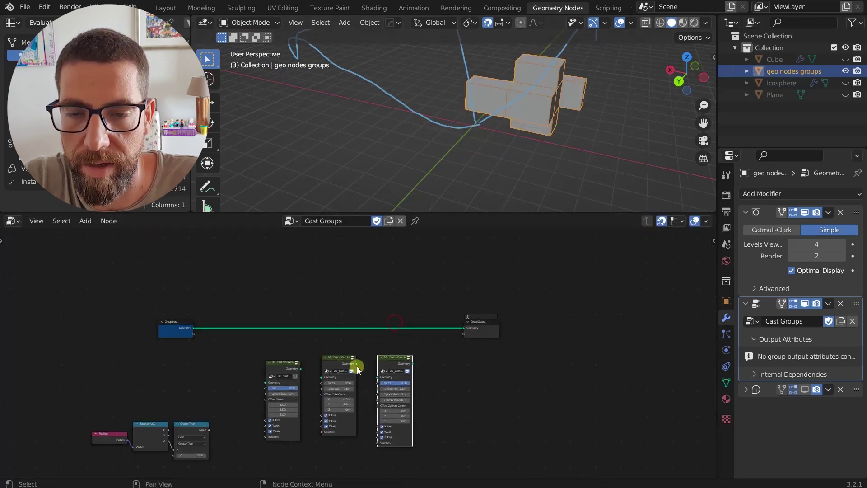
{"action": "middle_click_drag", "start_coordinate": [351, 366], "coordinate": [399, 324]}
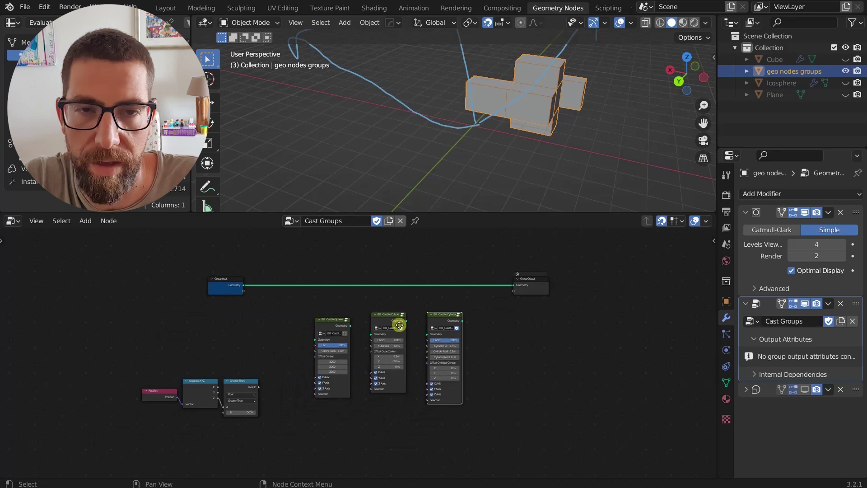
{"action": "middle_click_drag", "start_coordinate": [504, 332], "coordinate": [495, 346]}
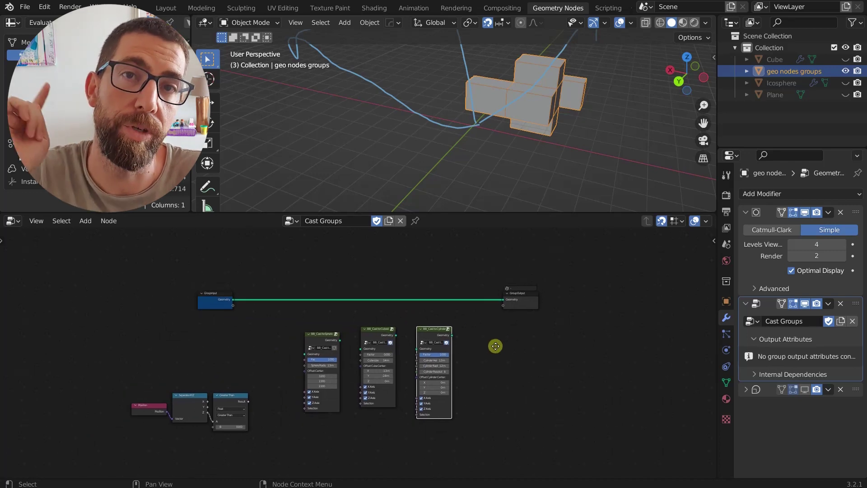